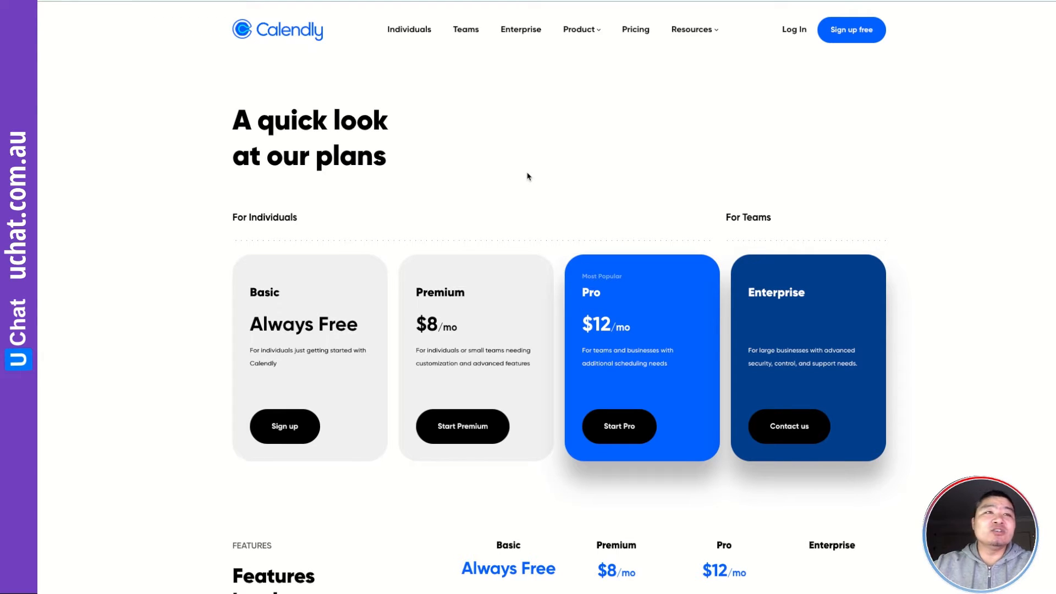
# Scroll the Calendly plan table to Integrations and highlight Webhooks and its dash under Basic
pyautogui.scroll(-2, 572, 216)
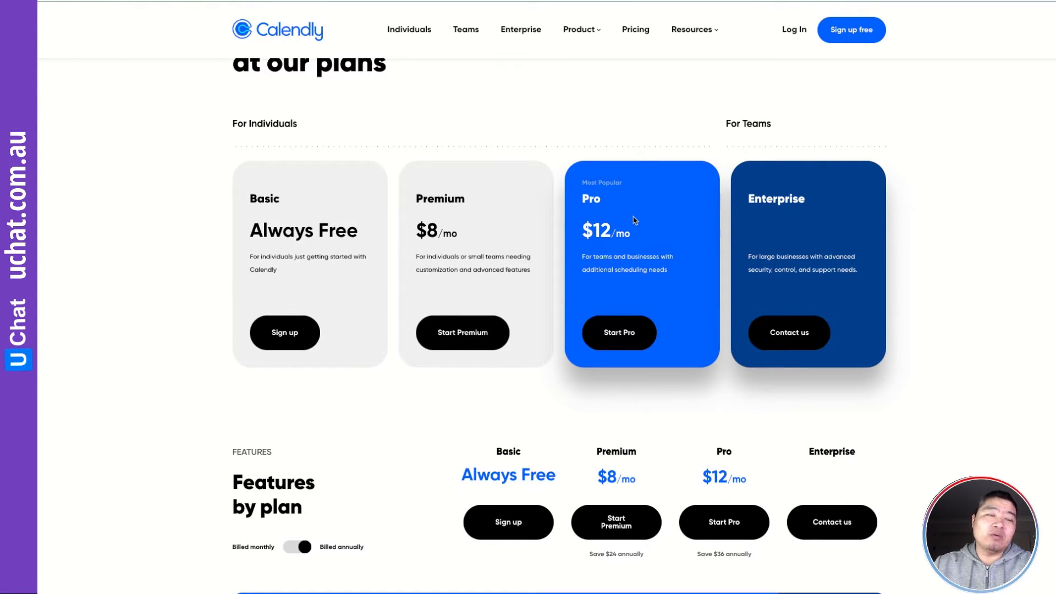
pyautogui.scroll(-10, 634, 220)
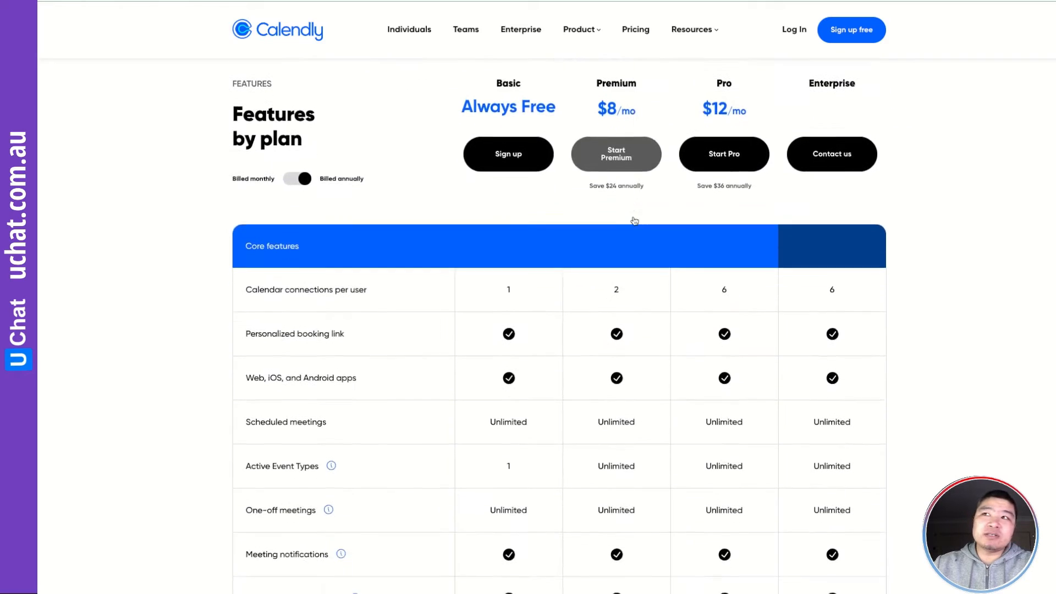
pyautogui.scroll(-9, 635, 220)
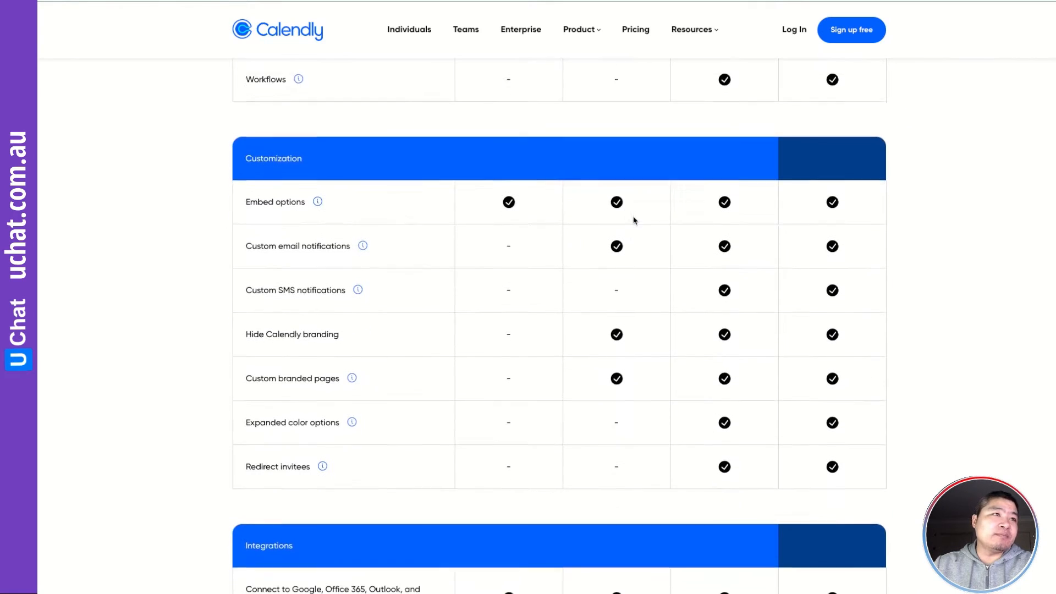
pyautogui.scroll(-6, 634, 220)
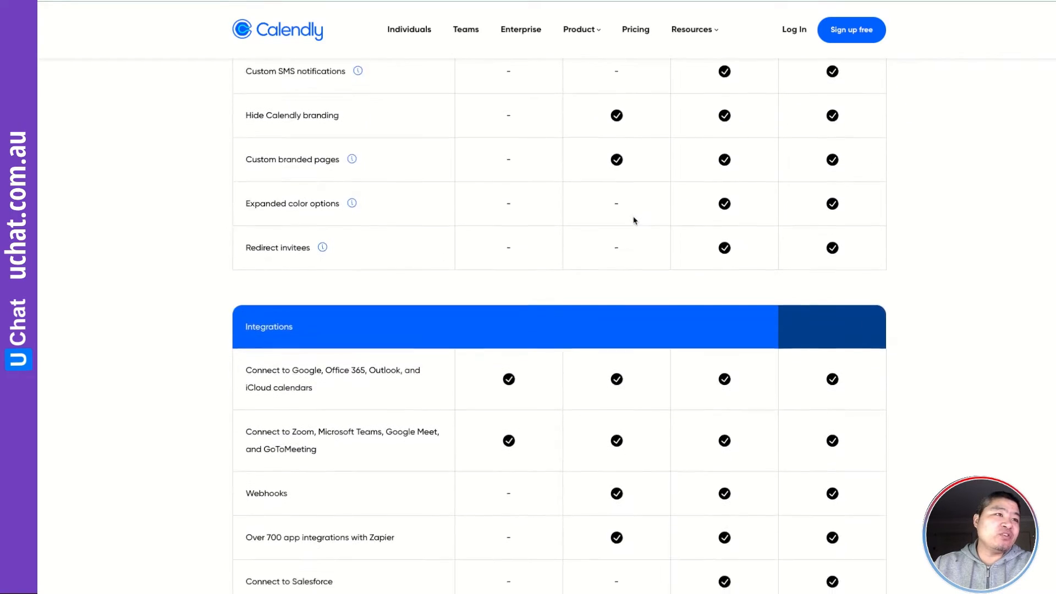
pyautogui.scroll(-7, 634, 220)
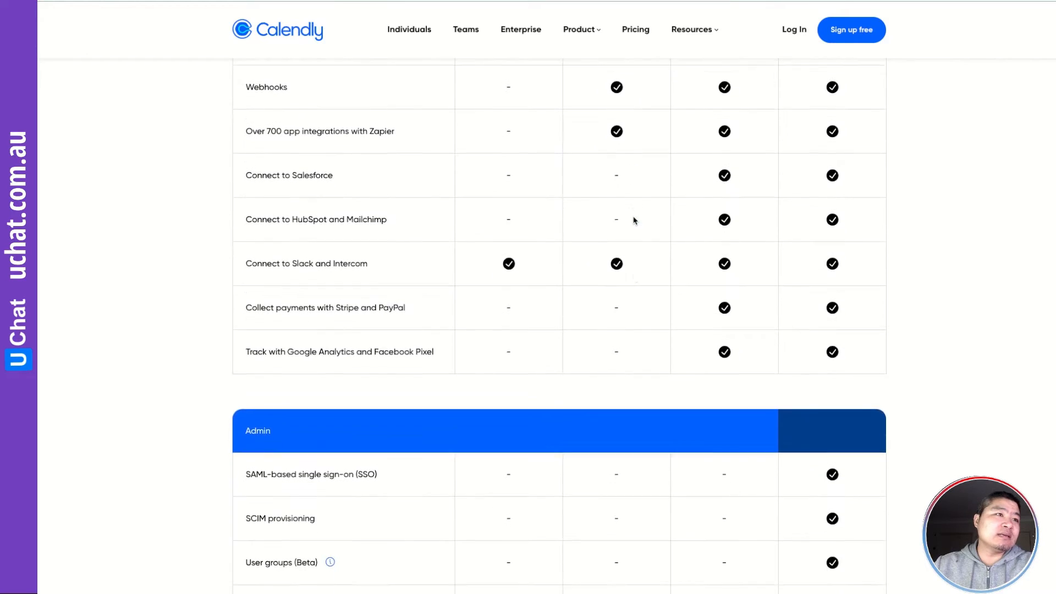
pyautogui.scroll(-7, 634, 220)
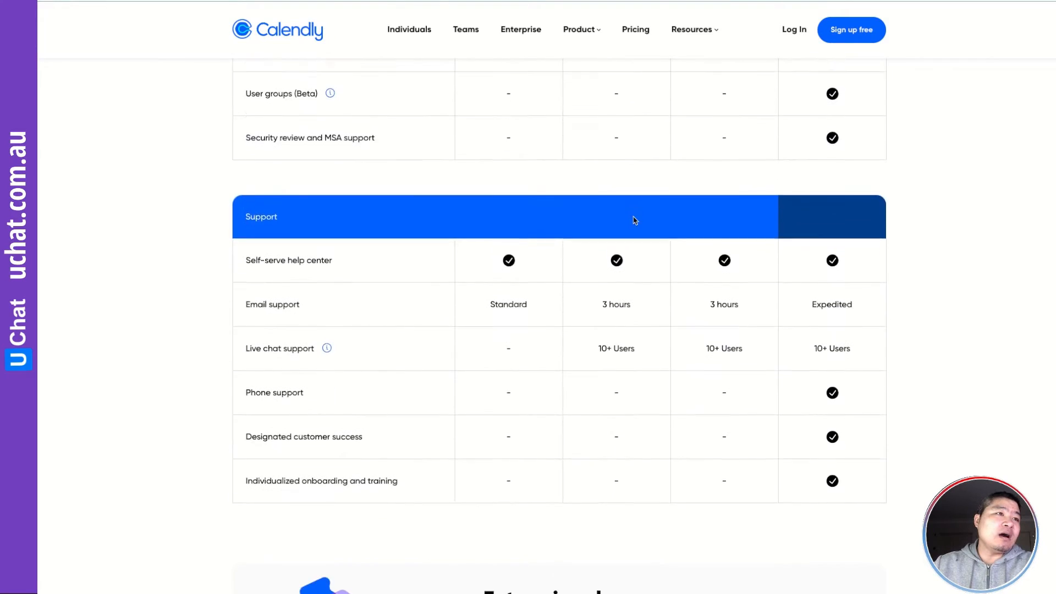
pyautogui.scroll(4, 635, 220)
pyautogui.scroll(6, 635, 220)
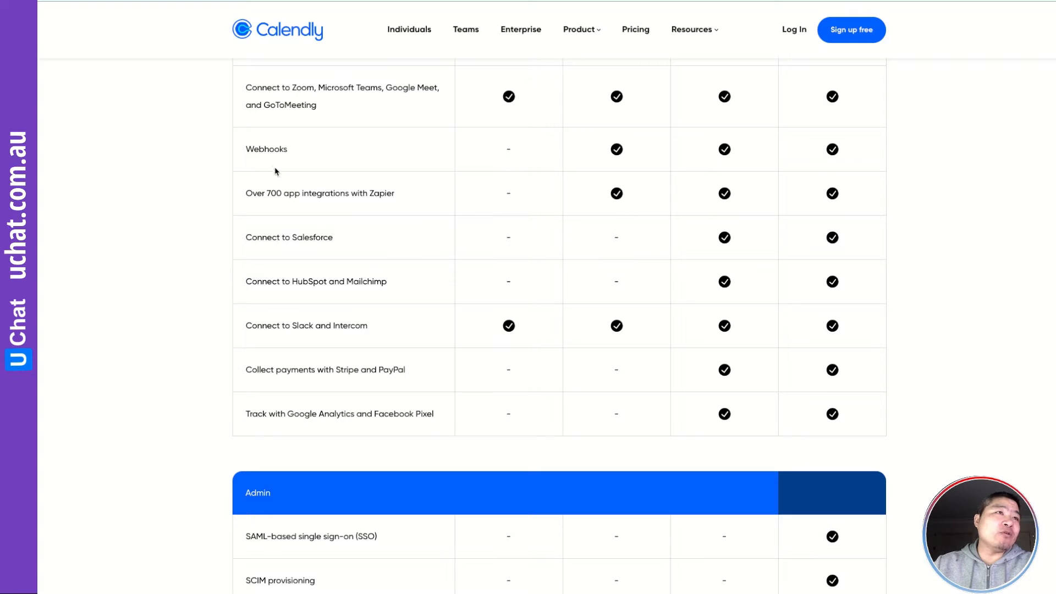
pyautogui.moveTo(246, 150); pyautogui.dragTo(337, 155)
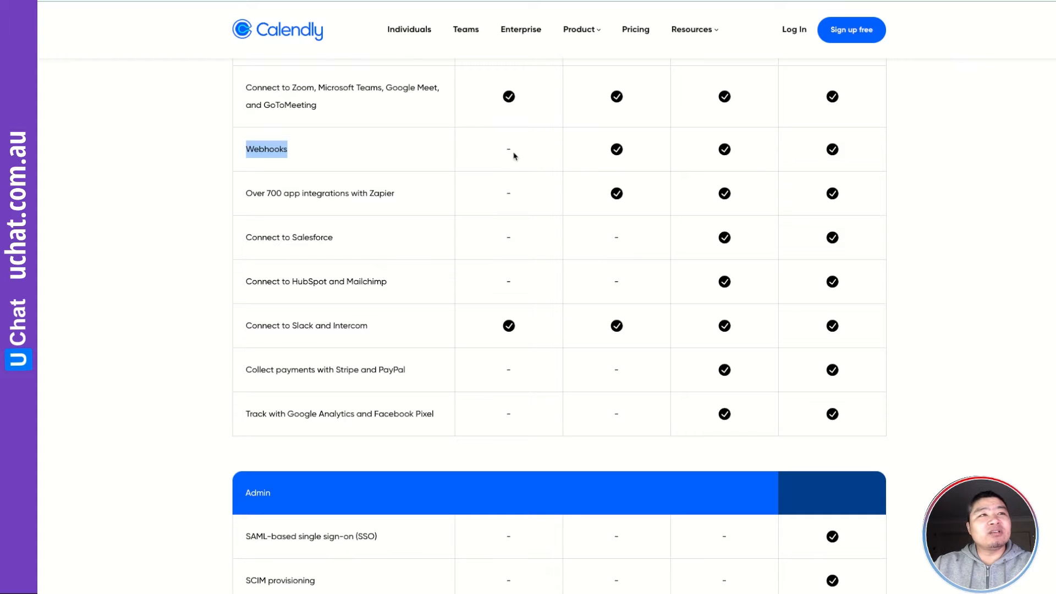
pyautogui.moveTo(506, 147); pyautogui.dragTo(517, 149)
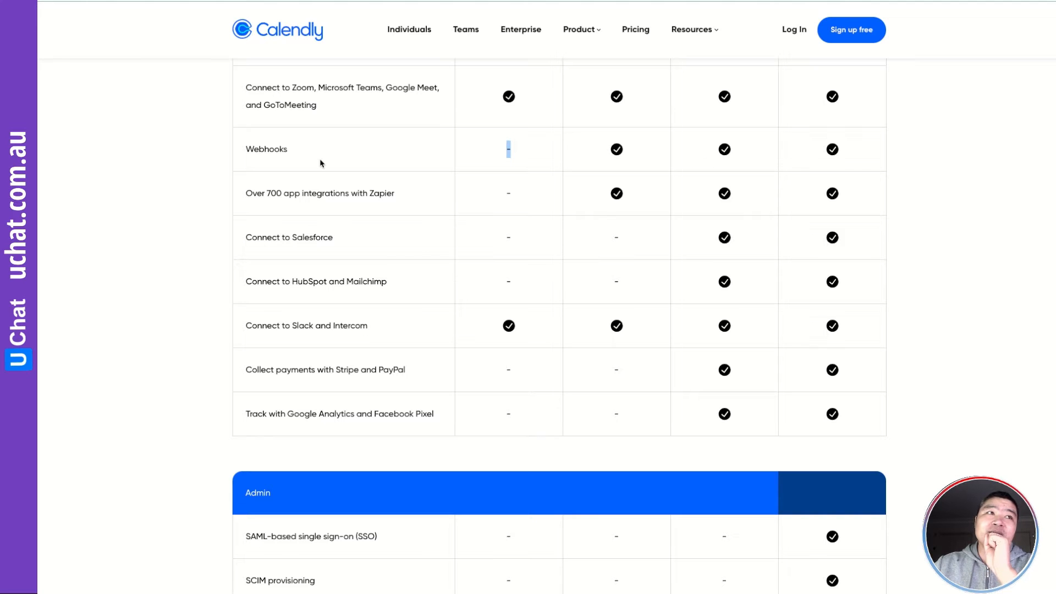
pyautogui.moveTo(291, 154); pyautogui.dragTo(245, 152)
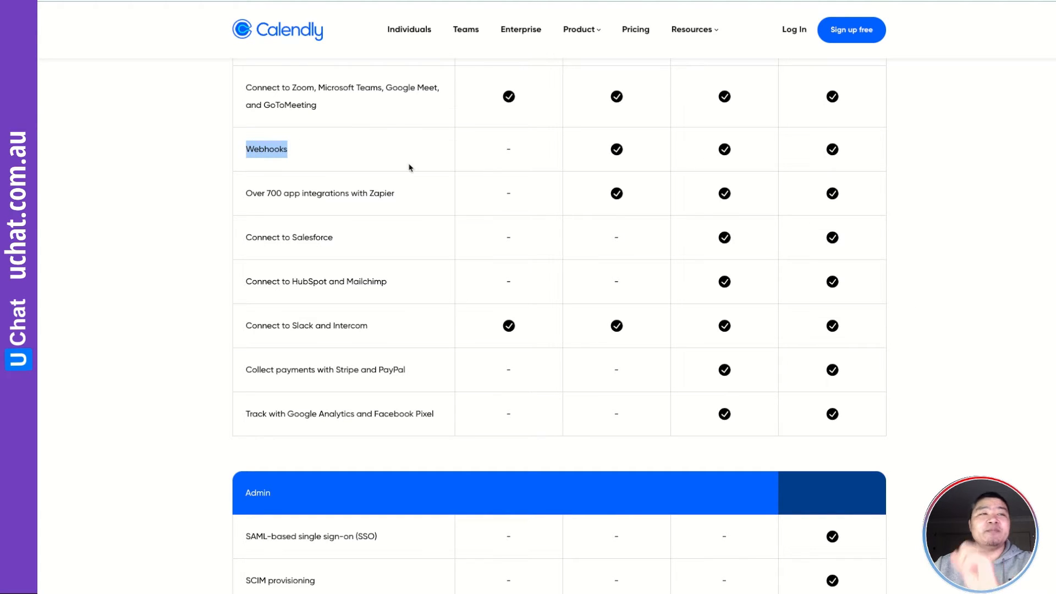
pyautogui.scroll(10, 417, 165)
# From Calendly's Log In page, enter the account's e-mail address and submit it
pyautogui.click(791, 31)
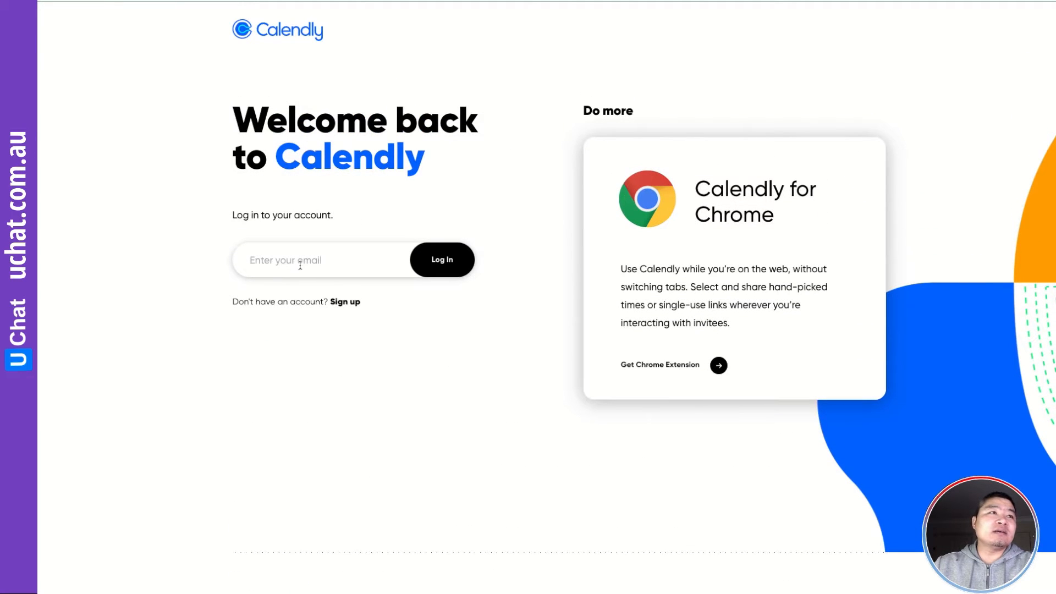
pyautogui.click(300, 265)
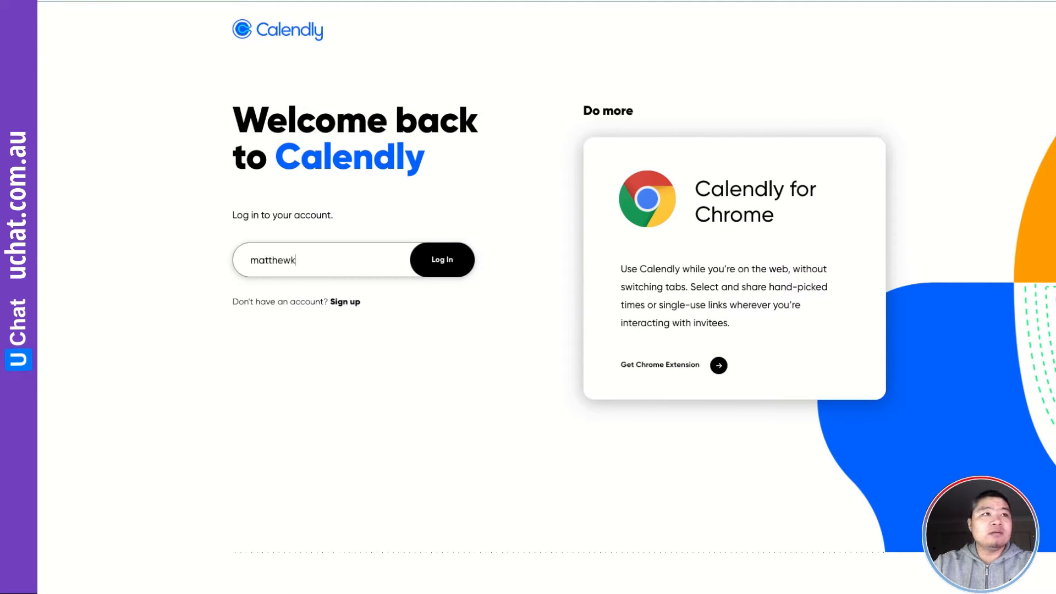
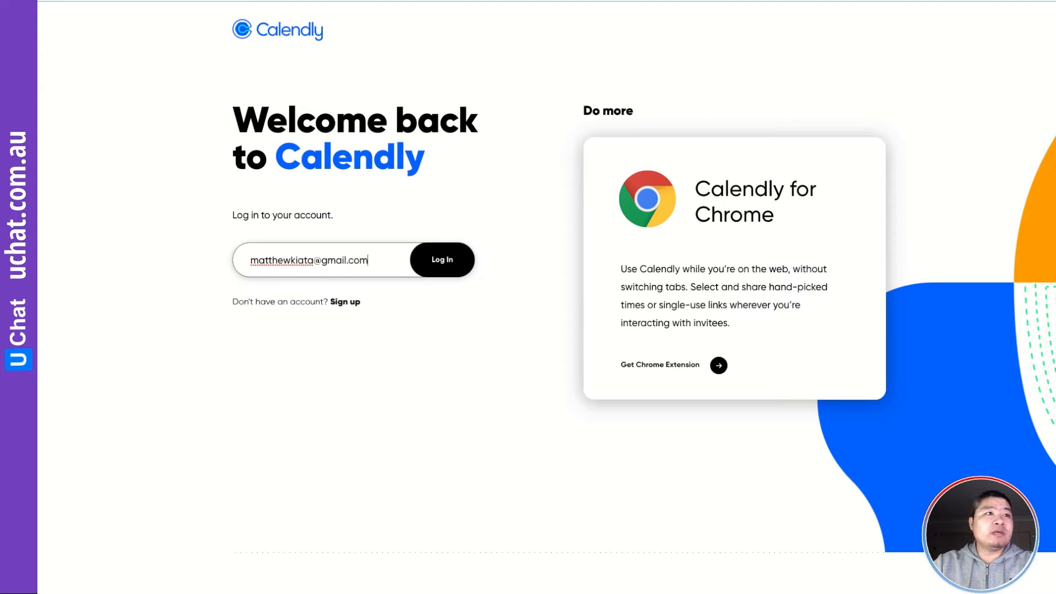
pyautogui.click(446, 269)
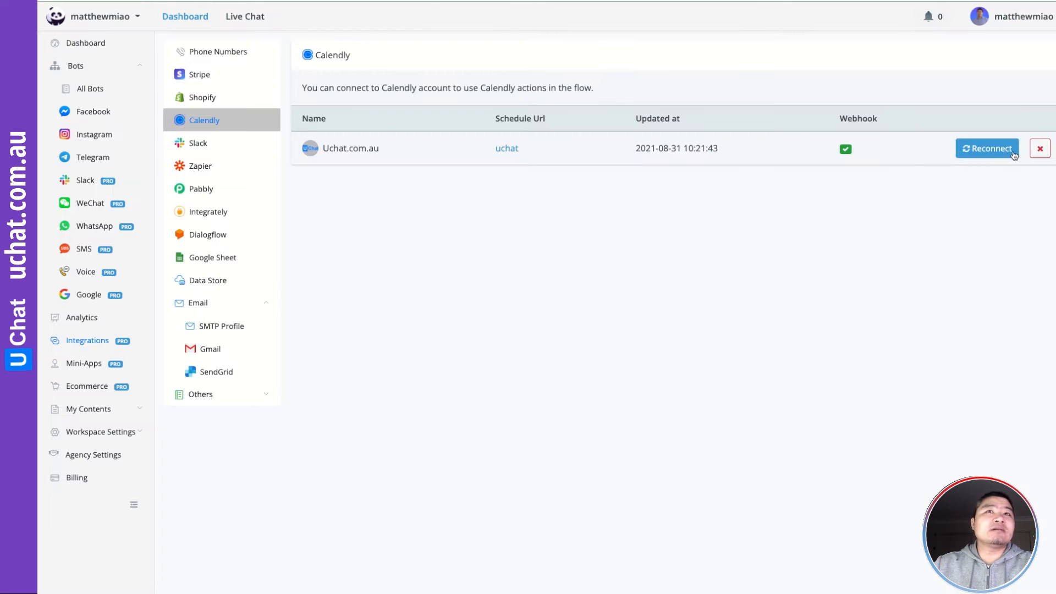
# Remove the linked Calendly account with the red X and confirm Yes, Disconnect
pyautogui.click(1040, 149)
pyautogui.click(633, 345)
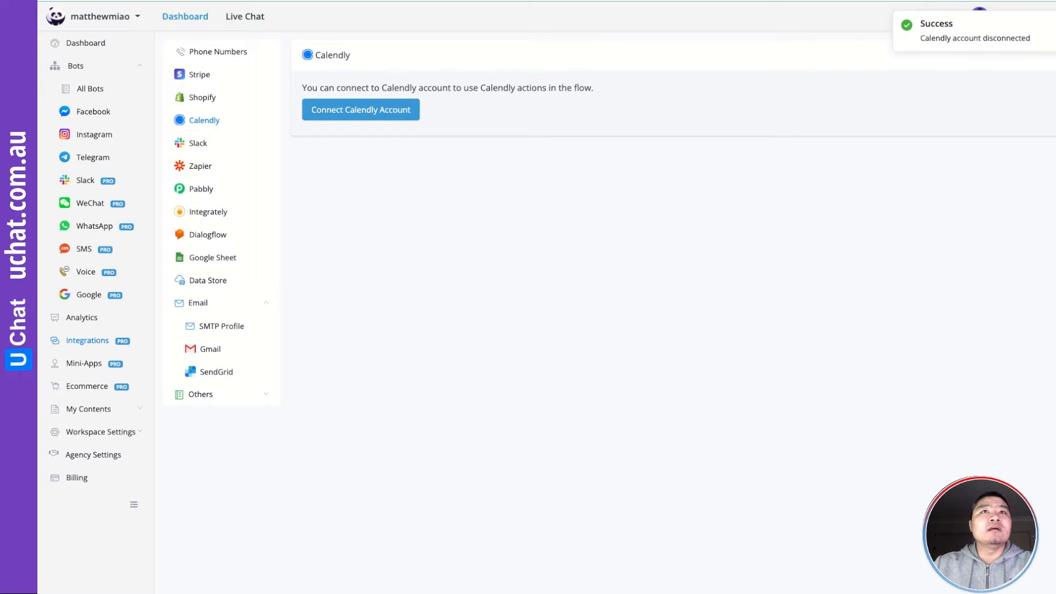
pyautogui.click(979, 0)
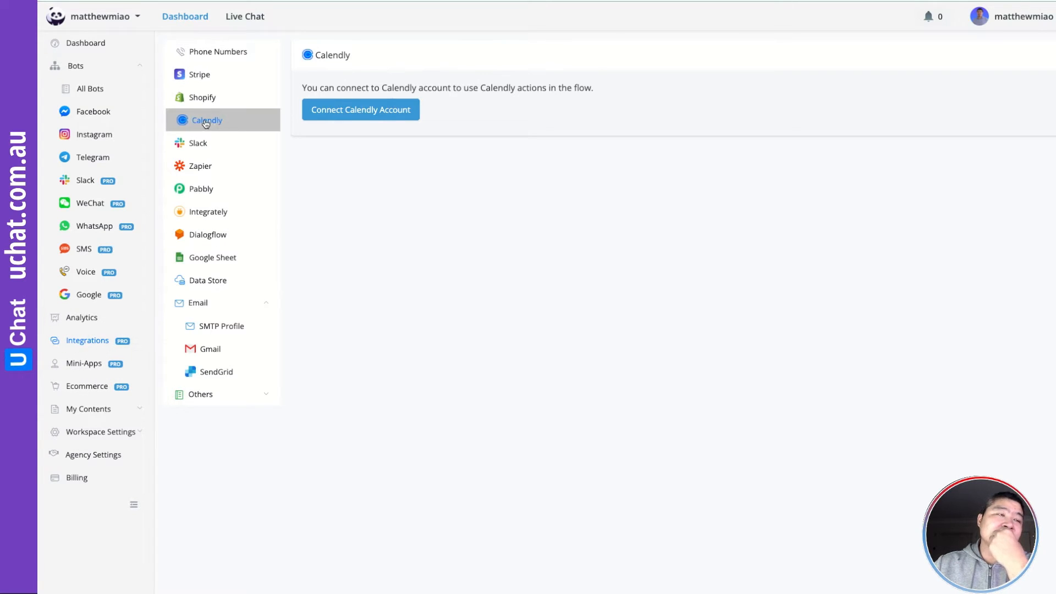
# Connect a Calendly account by logging in with Google and choosing the Google account
pyautogui.click(354, 112)
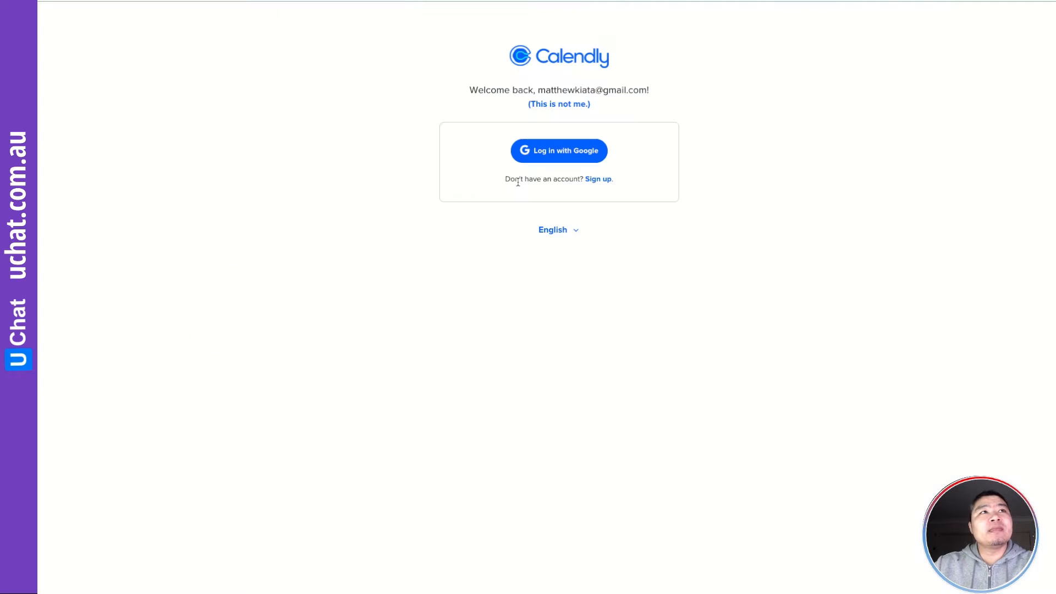
pyautogui.click(566, 153)
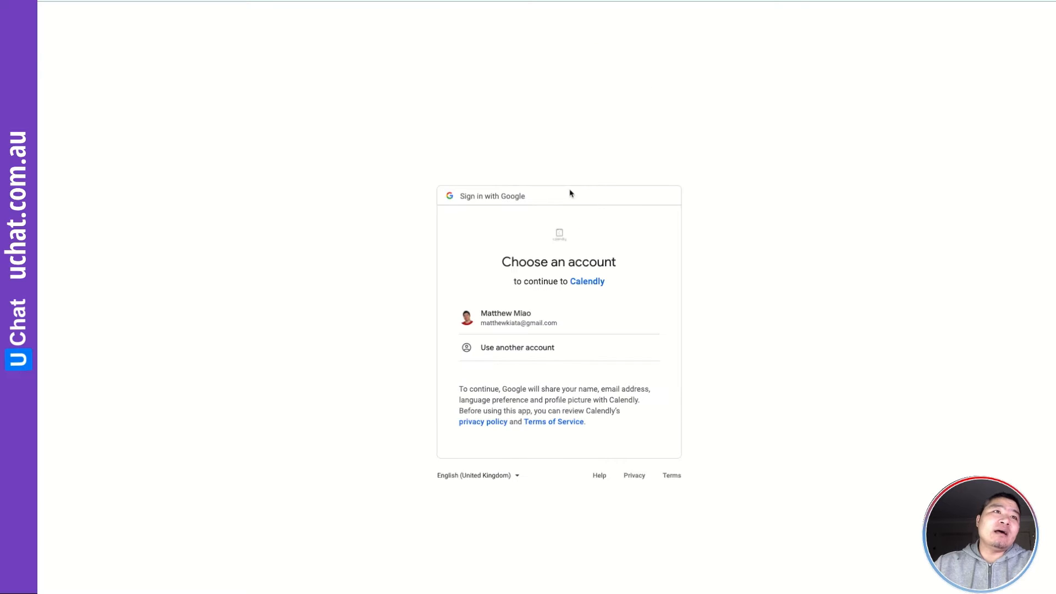
pyautogui.click(535, 322)
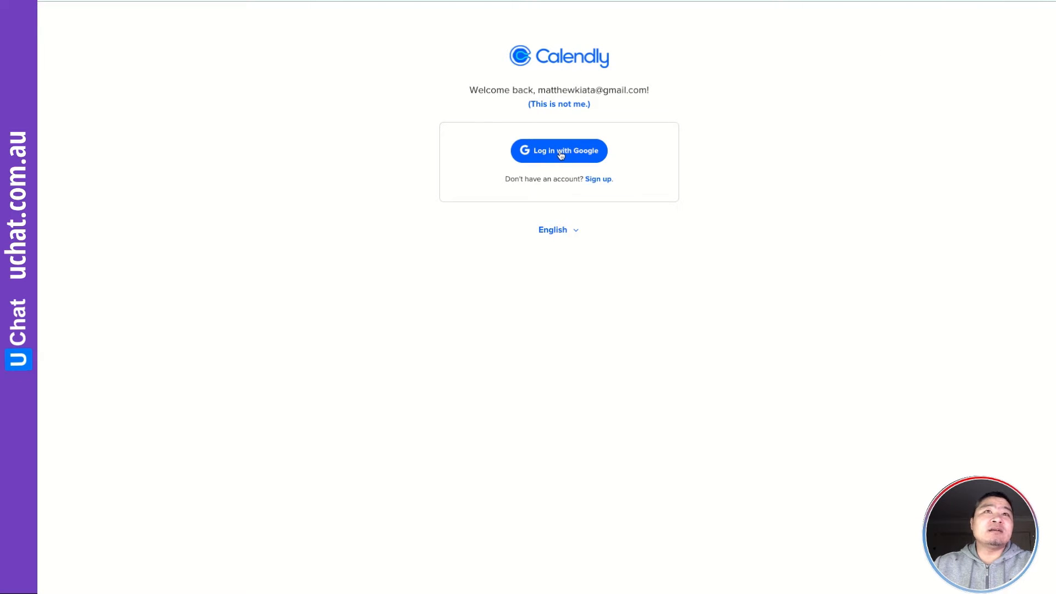
pyautogui.click(562, 155)
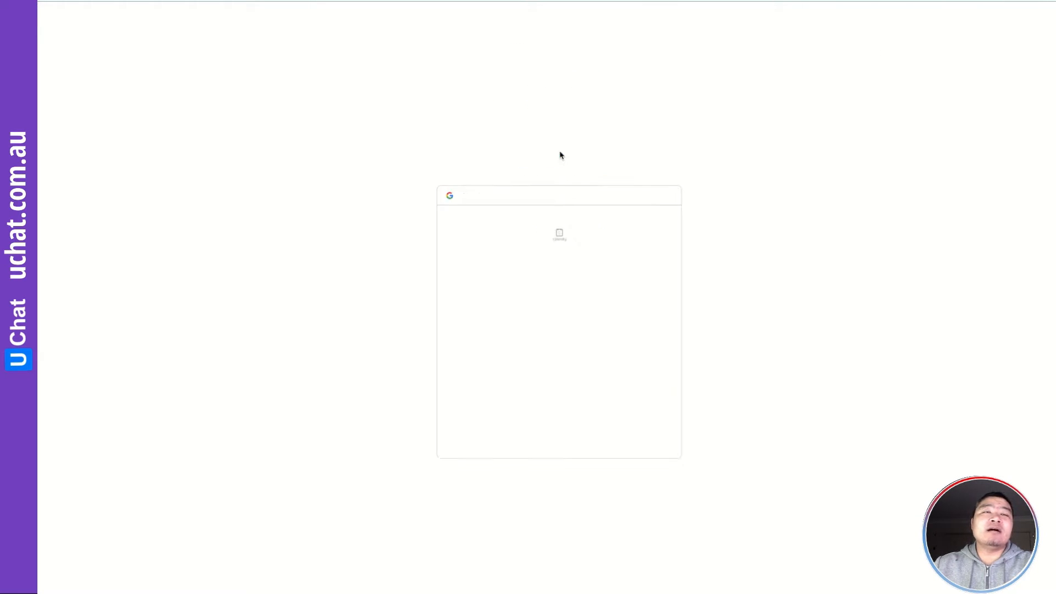
pyautogui.click(563, 327)
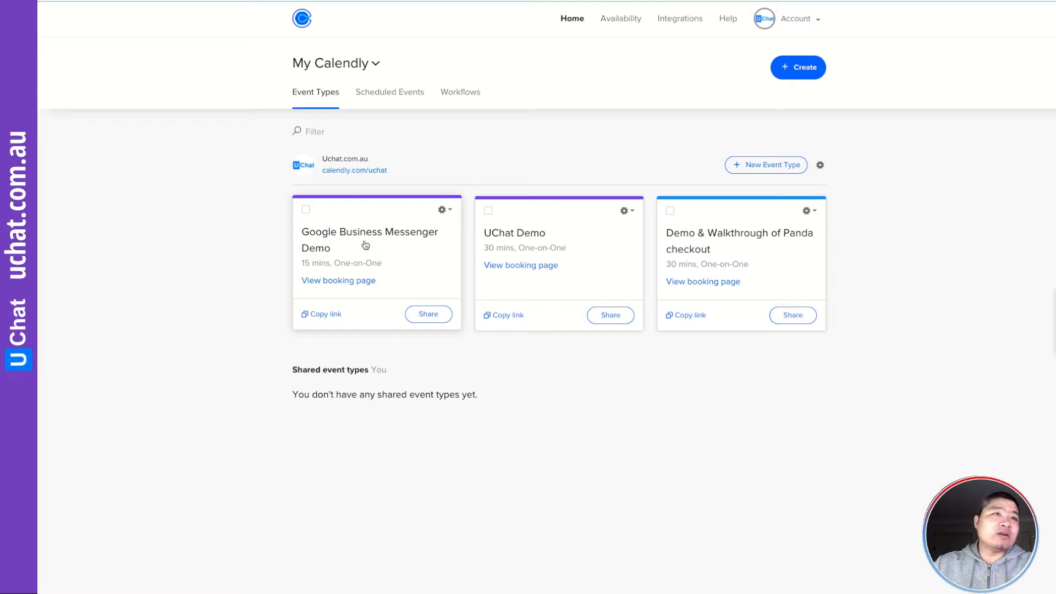
# Open Google Business Messenger Demo, expand Invitee Questions, Notifications and Confirmation Page, then Save & Close
pyautogui.click(391, 241)
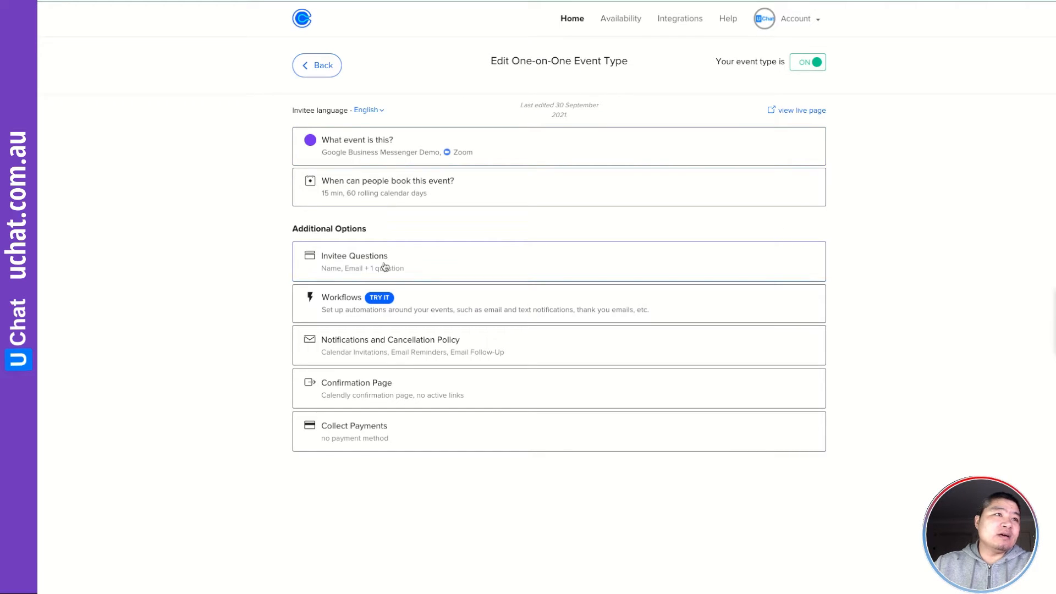
pyautogui.click(387, 268)
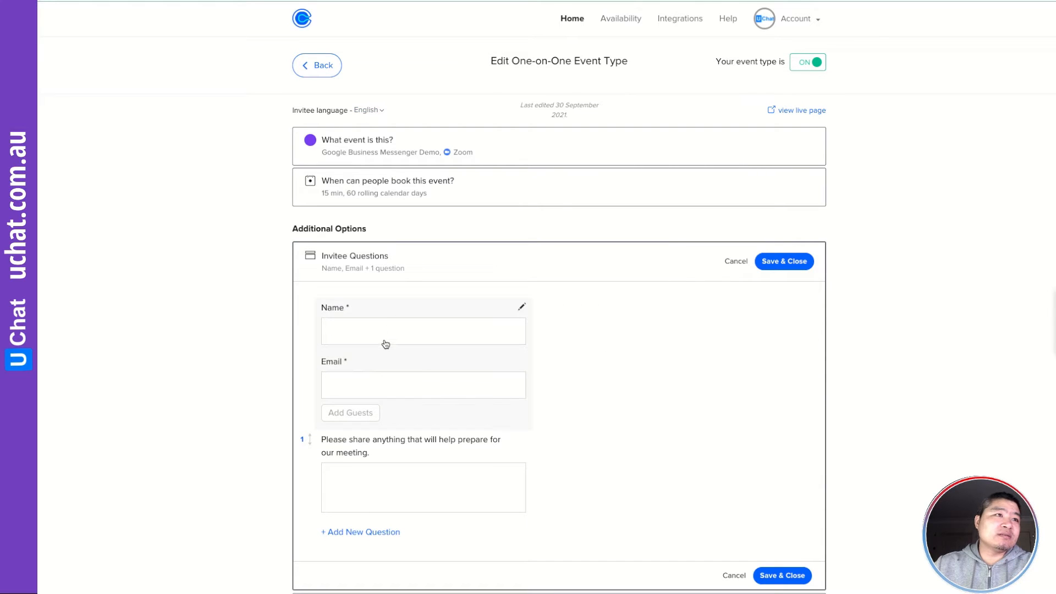
pyautogui.scroll(-3, 393, 338)
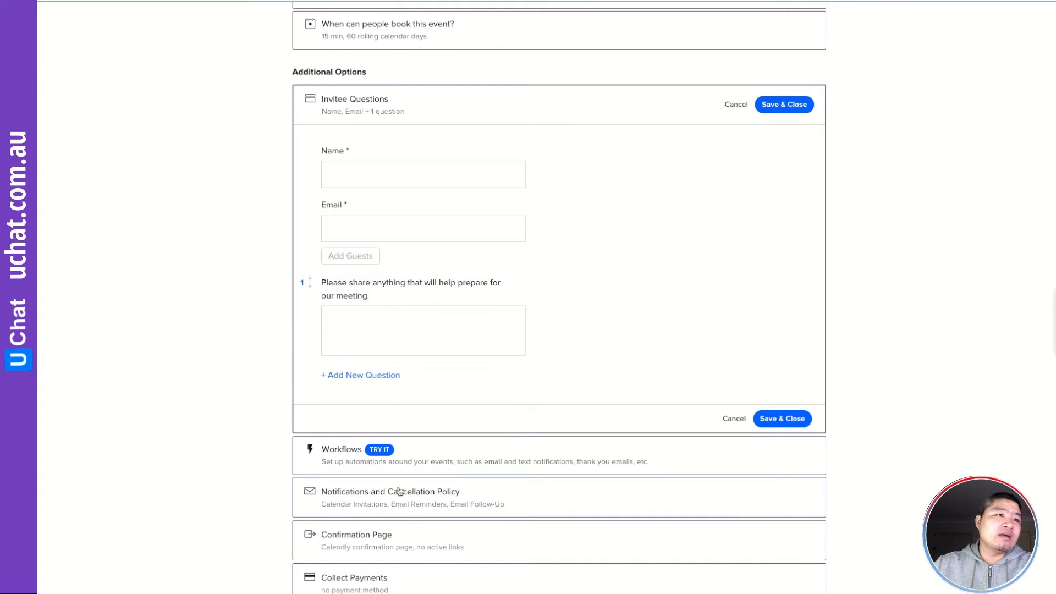
pyautogui.click(416, 502)
pyautogui.scroll(-5, 415, 496)
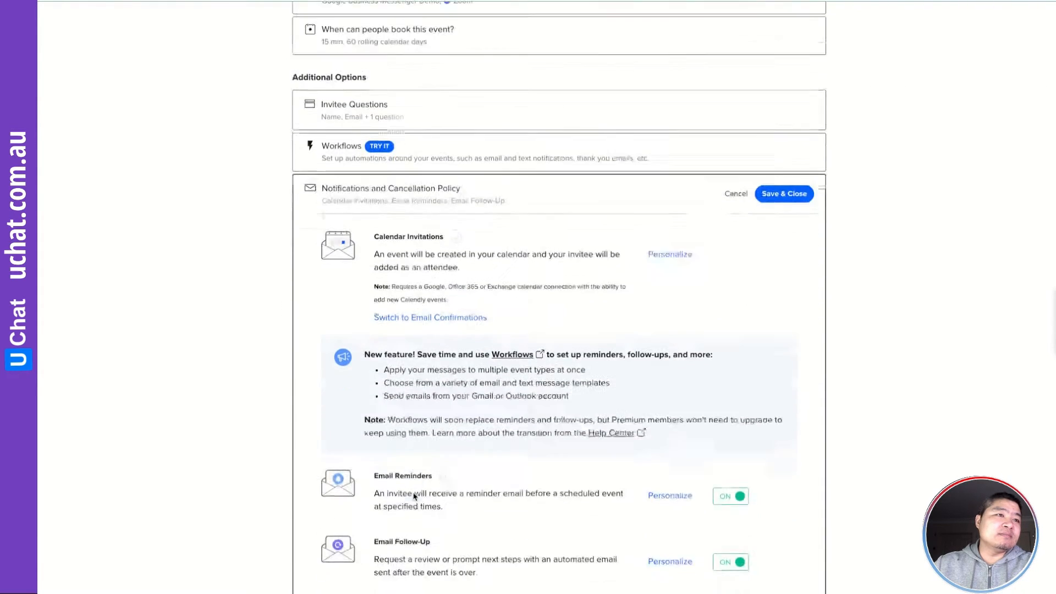
pyautogui.click(440, 585)
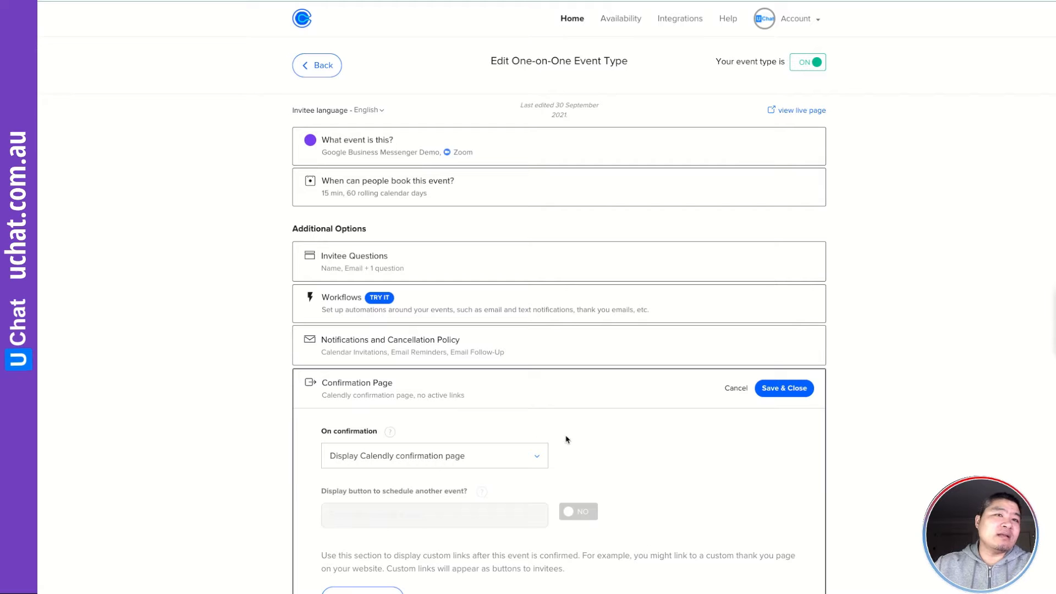
pyautogui.click(776, 390)
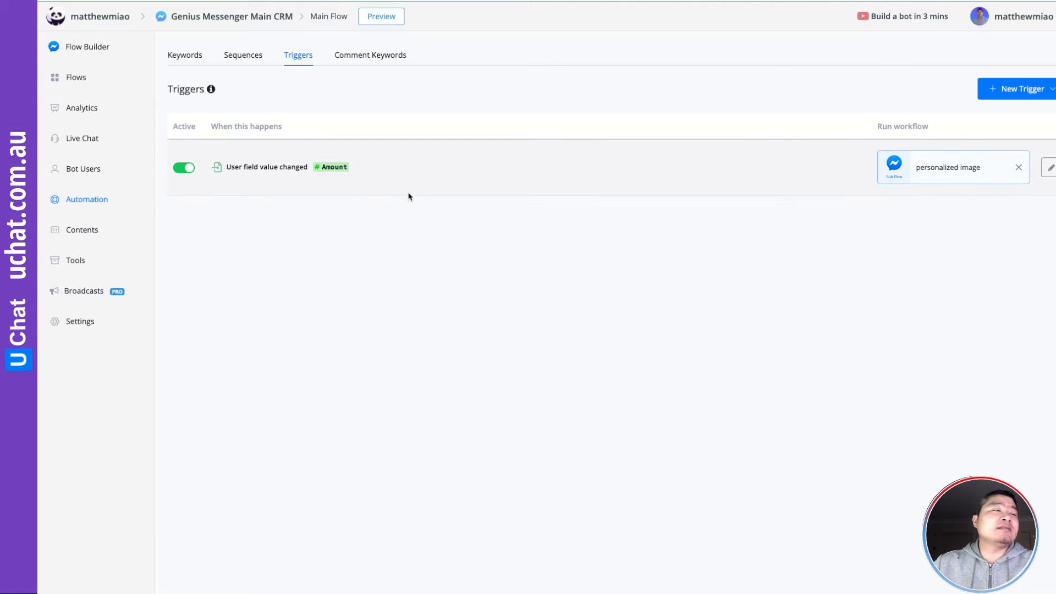
# From the Flows list, create a Facebook sub flow named 'Calendly Appointment'
pyautogui.click(77, 83)
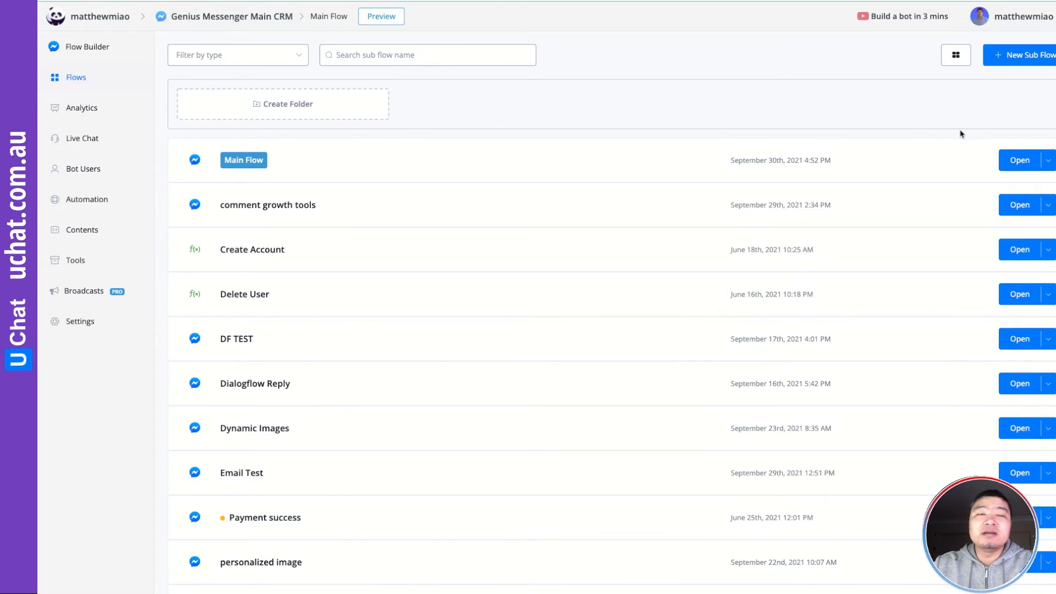
pyautogui.click(1032, 58)
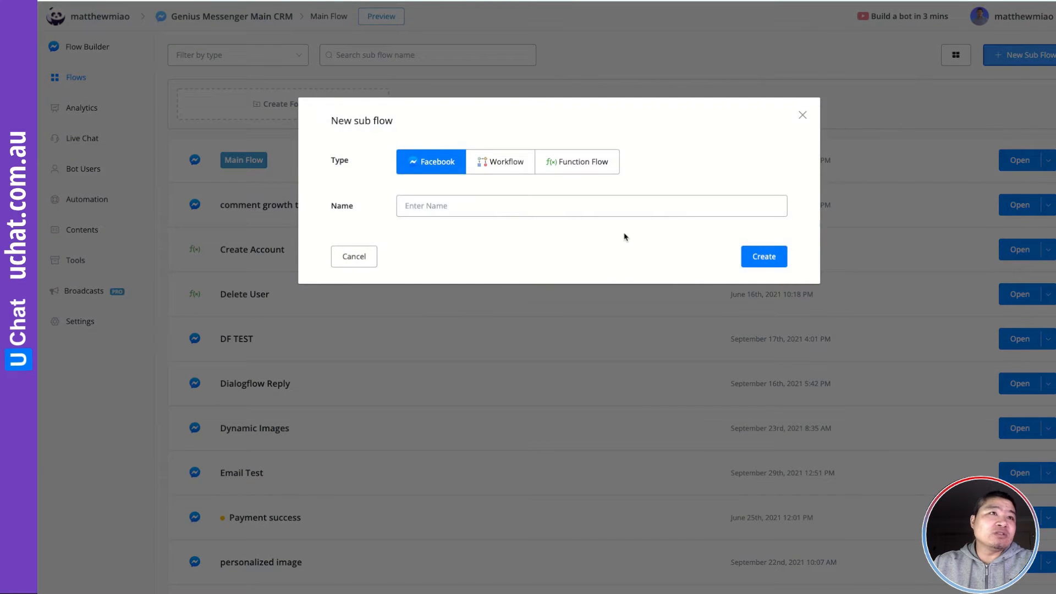
pyautogui.click(489, 207)
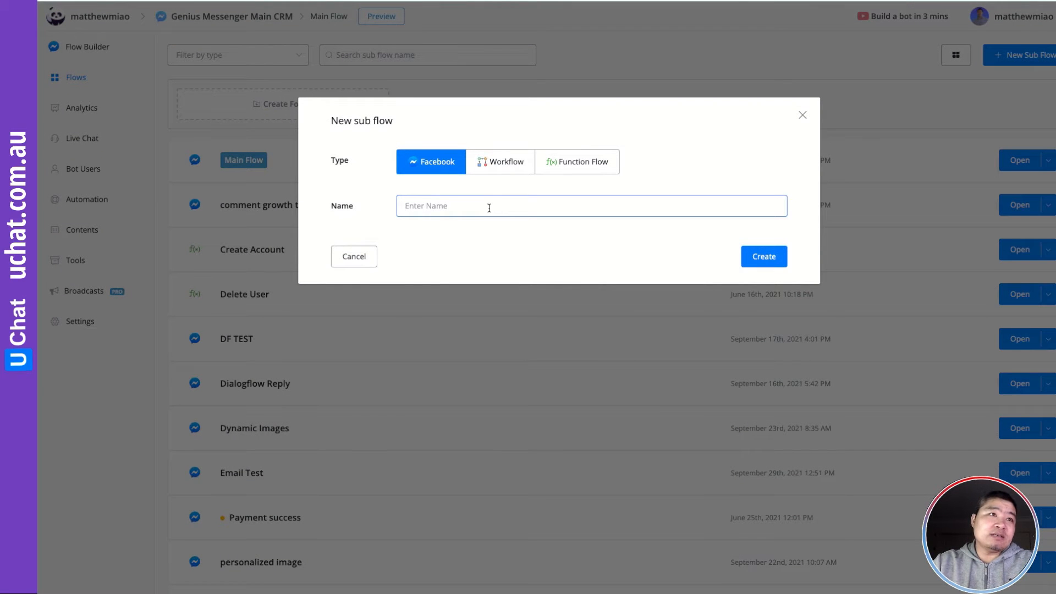
pyautogui.write('Cal')
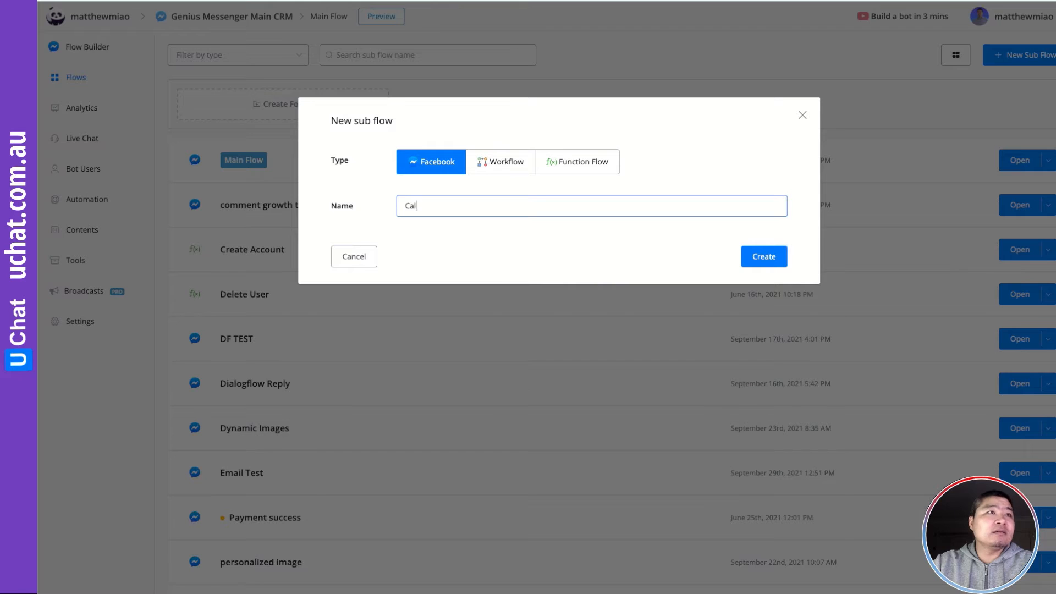
pyautogui.write('endly ')
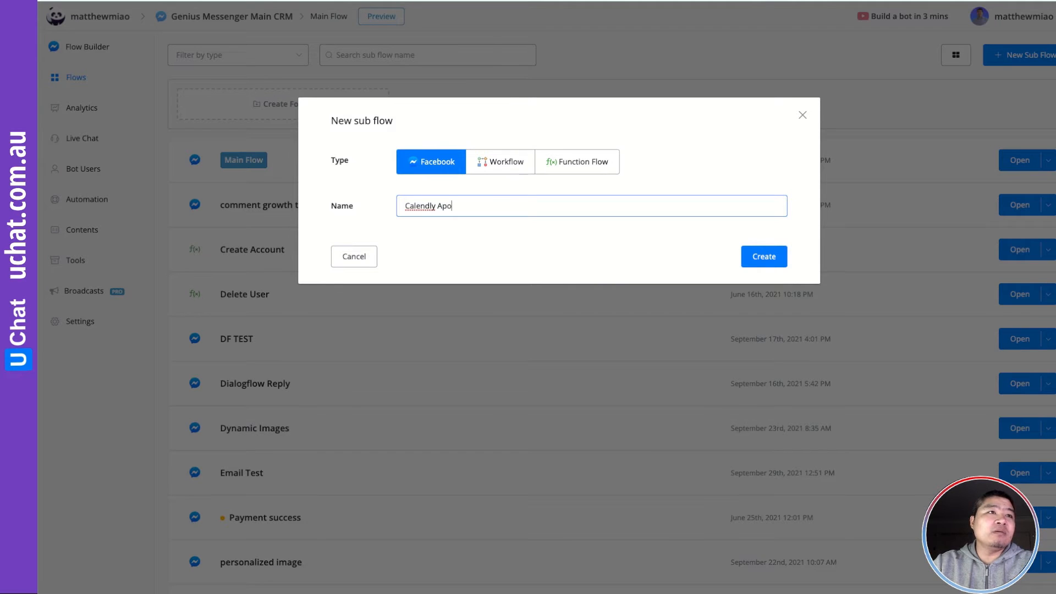
pyautogui.write('Appointment')
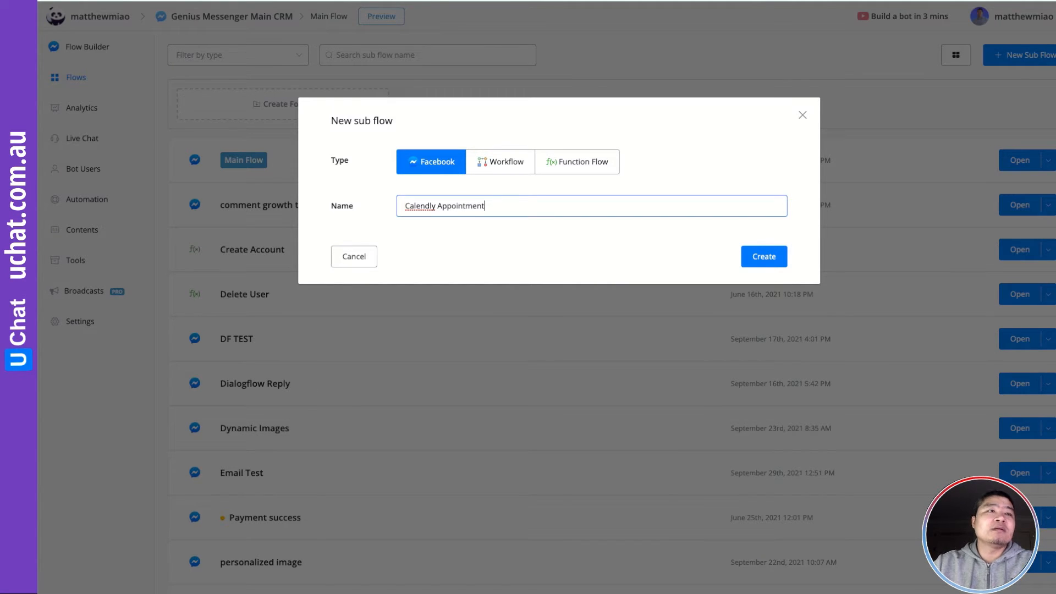
pyautogui.click(752, 258)
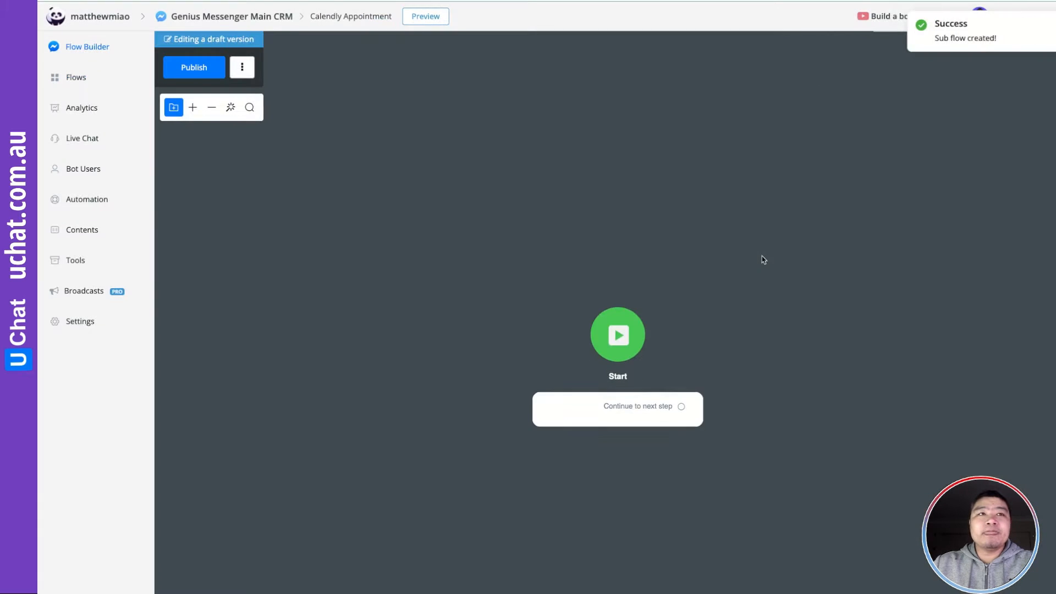
# Add a Send Message after Start reading 'Click the button below to book appointment.' plus a button
pyautogui.moveTo(748, 289); pyautogui.dragTo(576, 279)
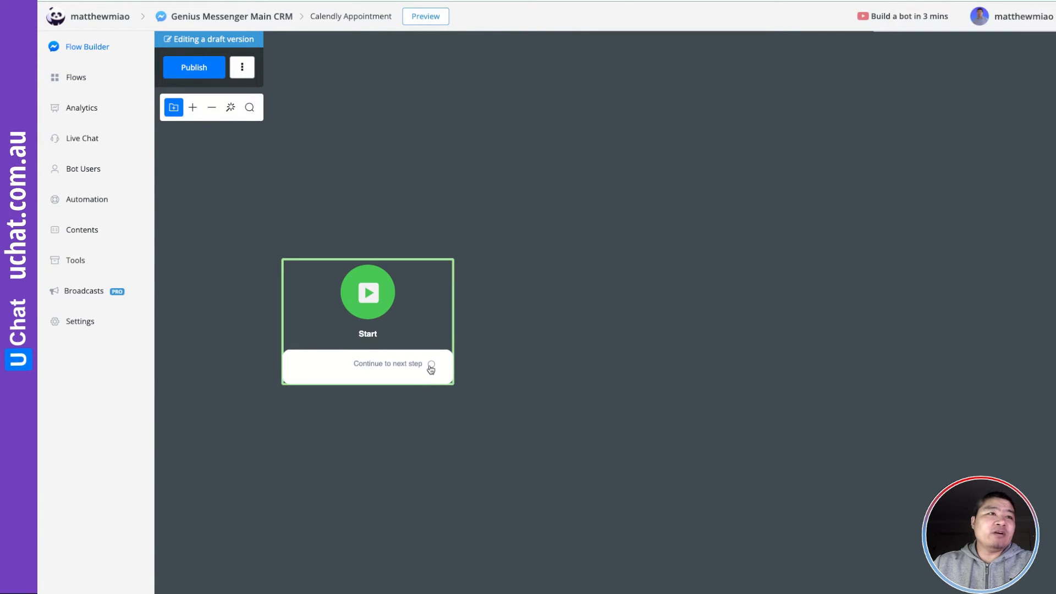
pyautogui.moveTo(431, 364); pyautogui.dragTo(538, 302)
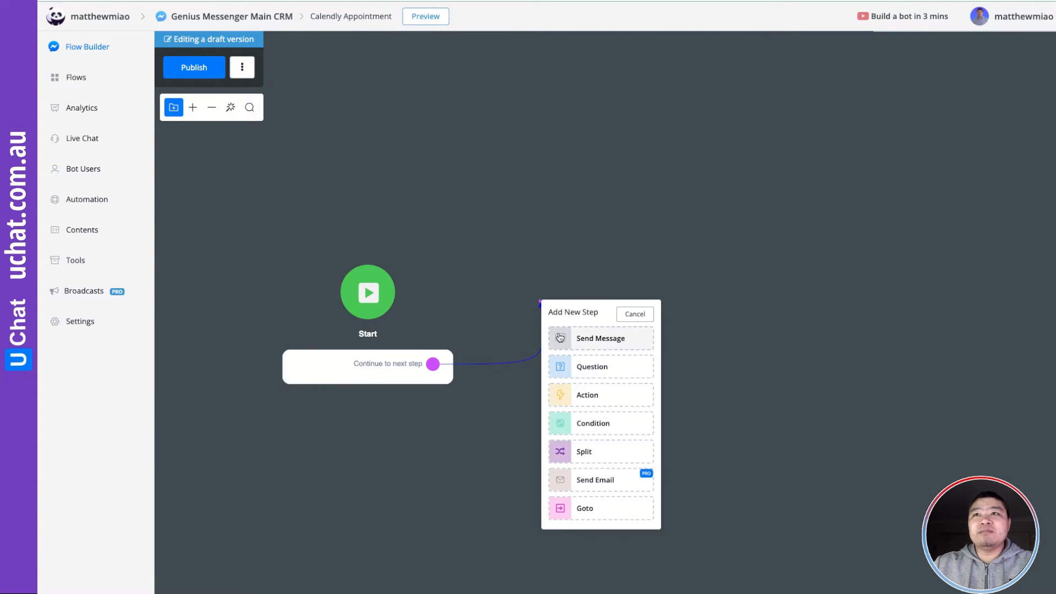
pyautogui.click(584, 341)
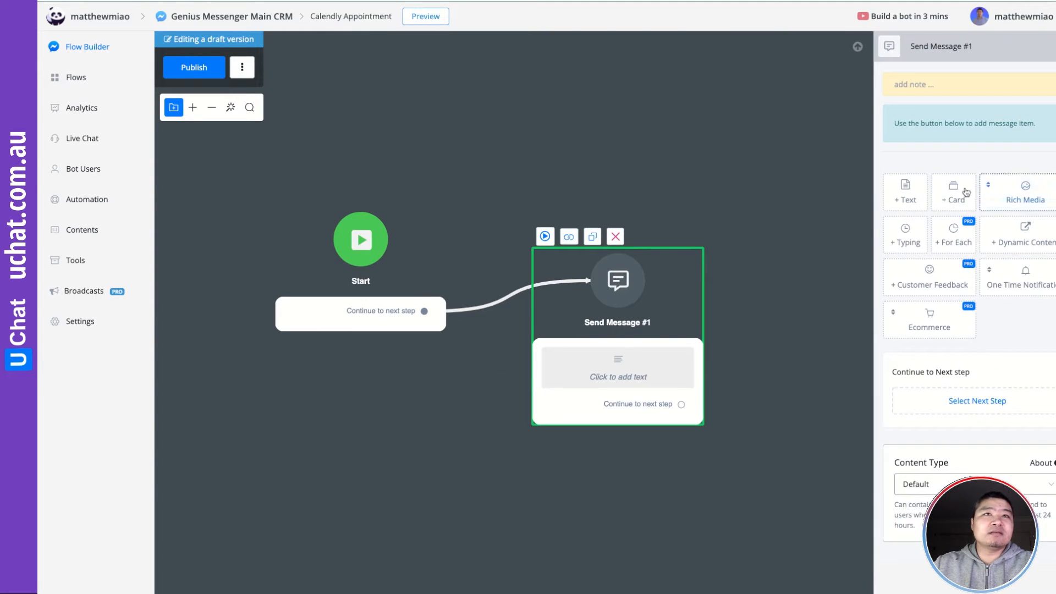
pyautogui.click(903, 194)
pyautogui.write('Cl')
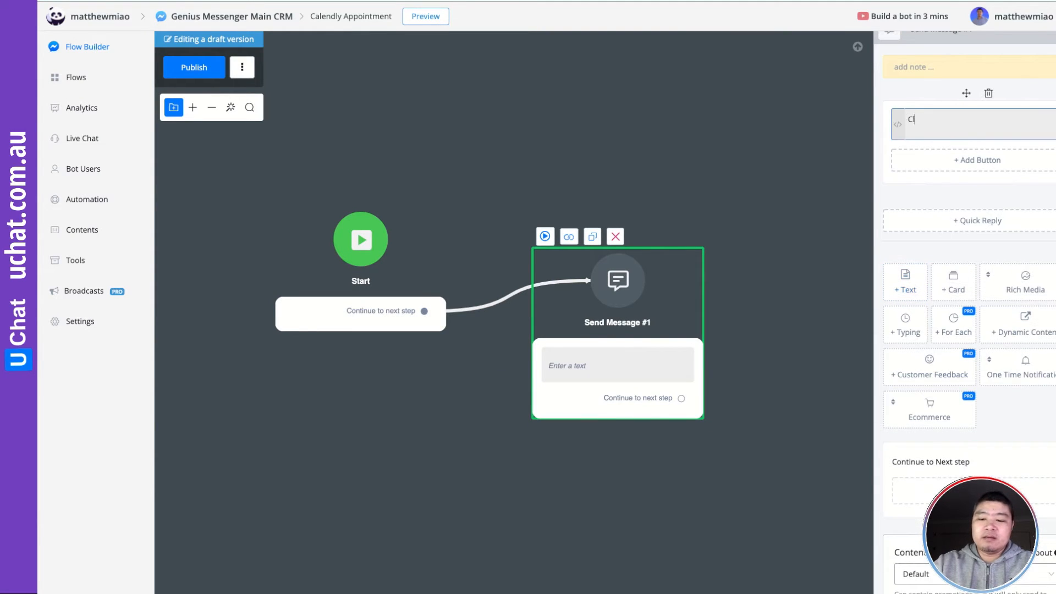
pyautogui.write('ick the button beow to')
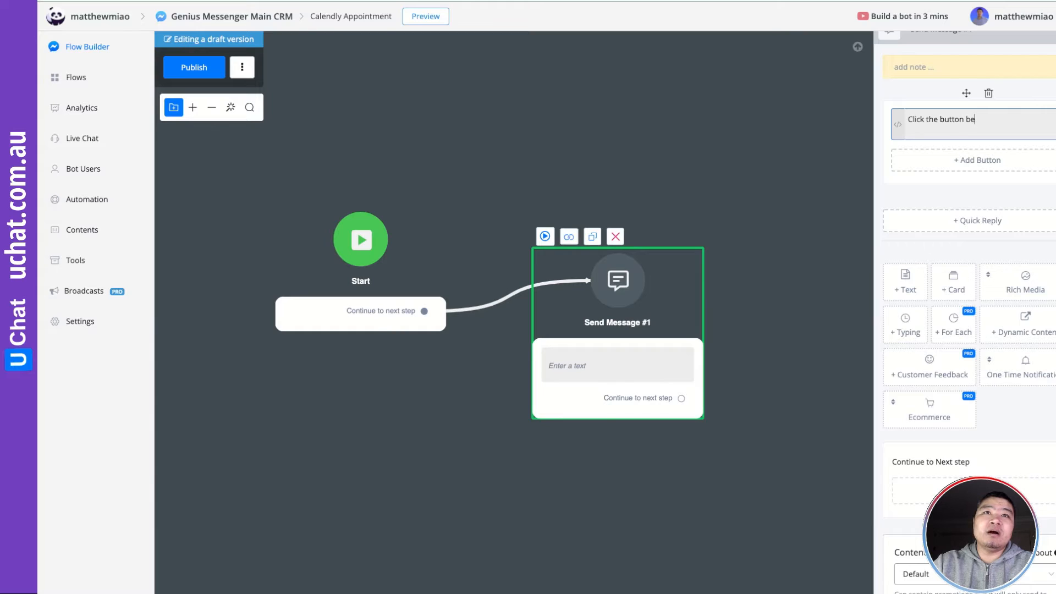
pyautogui.press('BackSpace')
pyautogui.press('BackSpace')
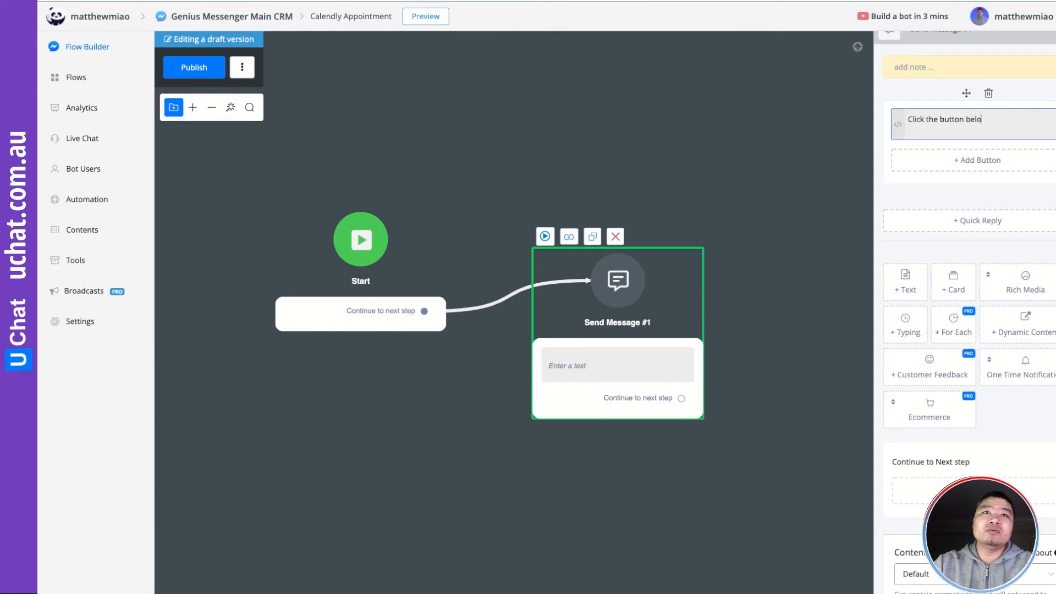
pyautogui.write('low to book appoitnm')
pyautogui.write('e')
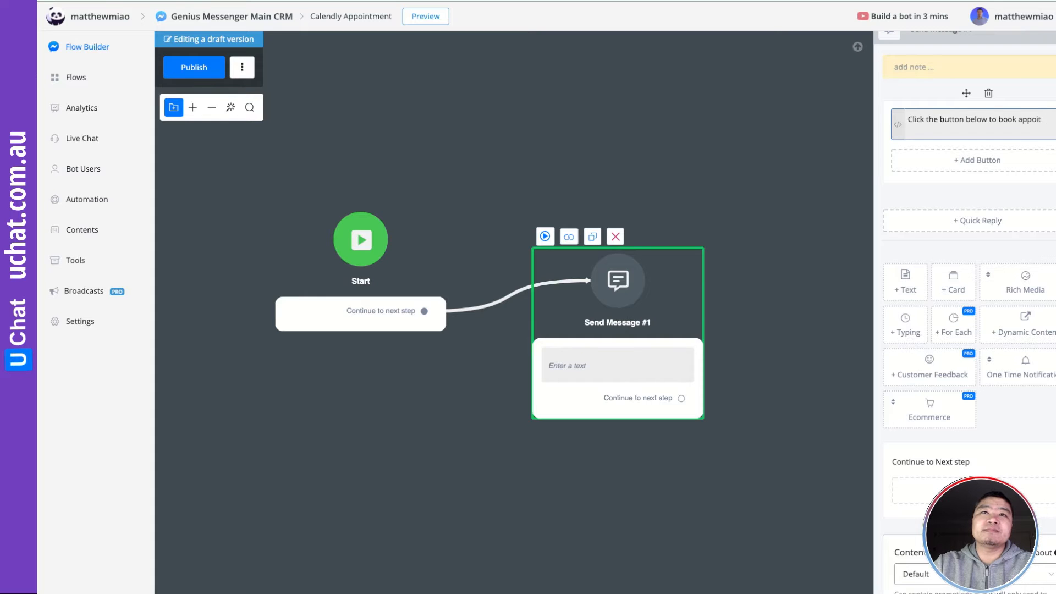
pyautogui.write('ment.')
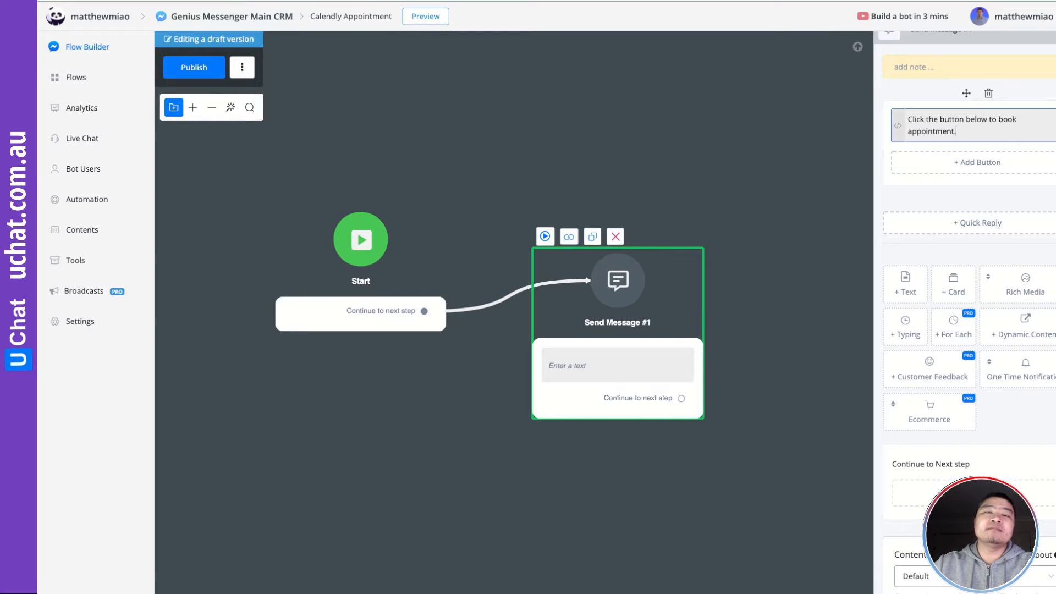
pyautogui.click(960, 162)
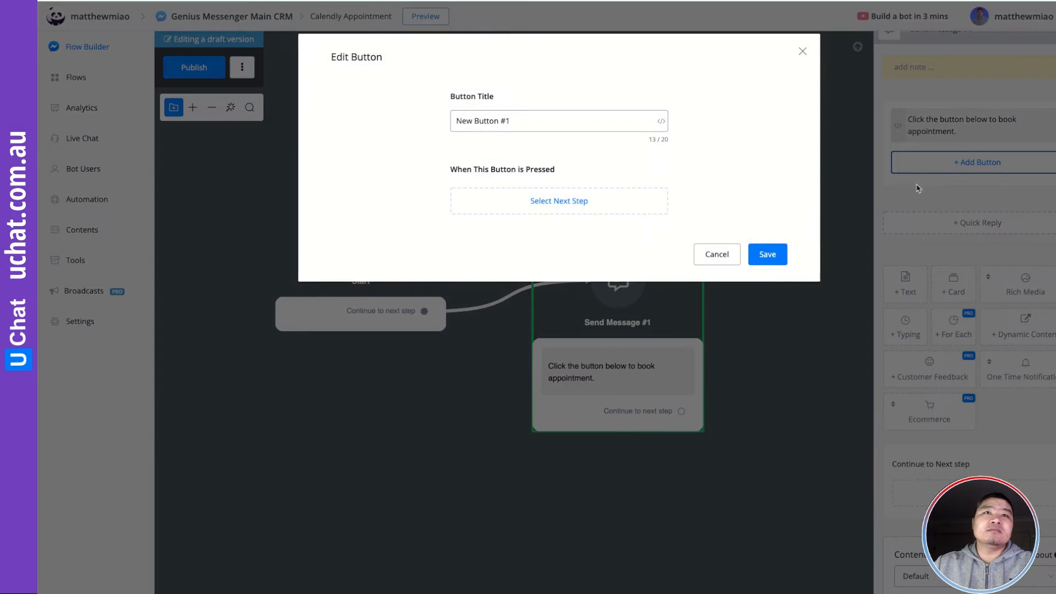
pyautogui.tripleClick(504, 121)
# Title the button 'Book appointment' and set its next step to a Calendly action
pyautogui.write('Book')
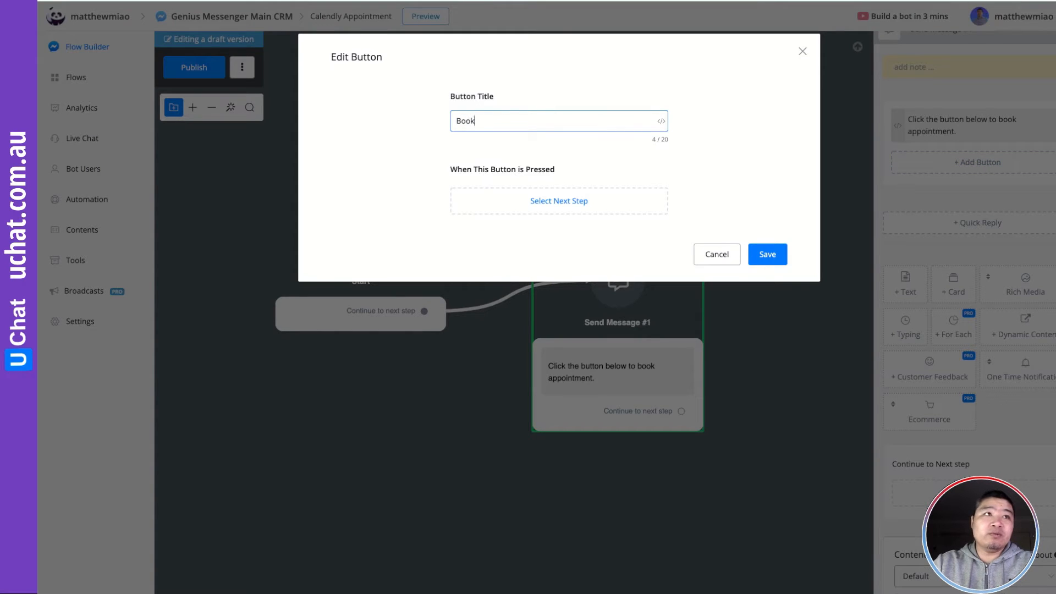
pyautogui.write(' appointmen')
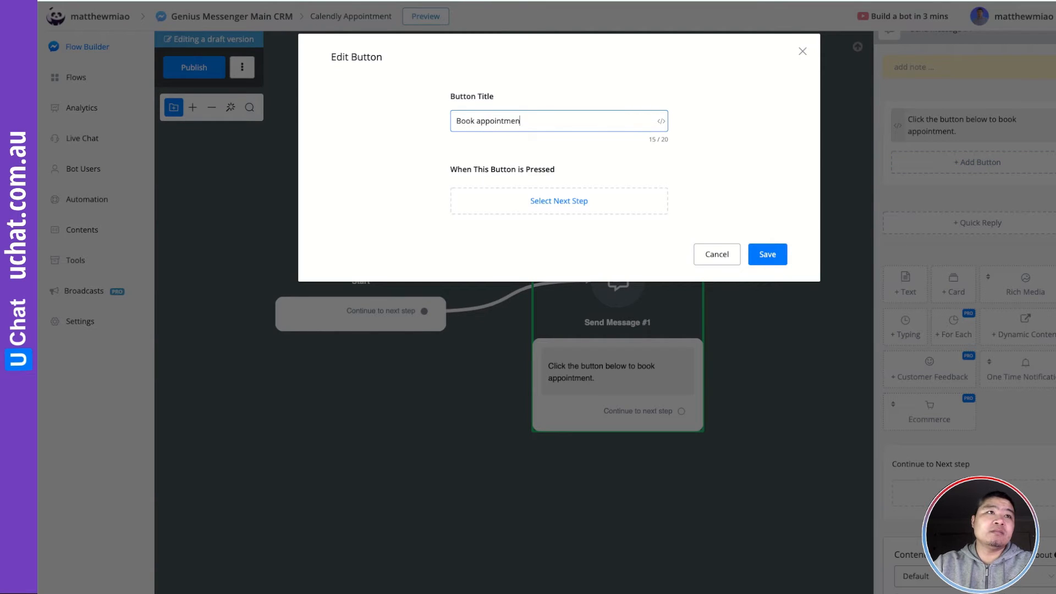
pyautogui.write('t')
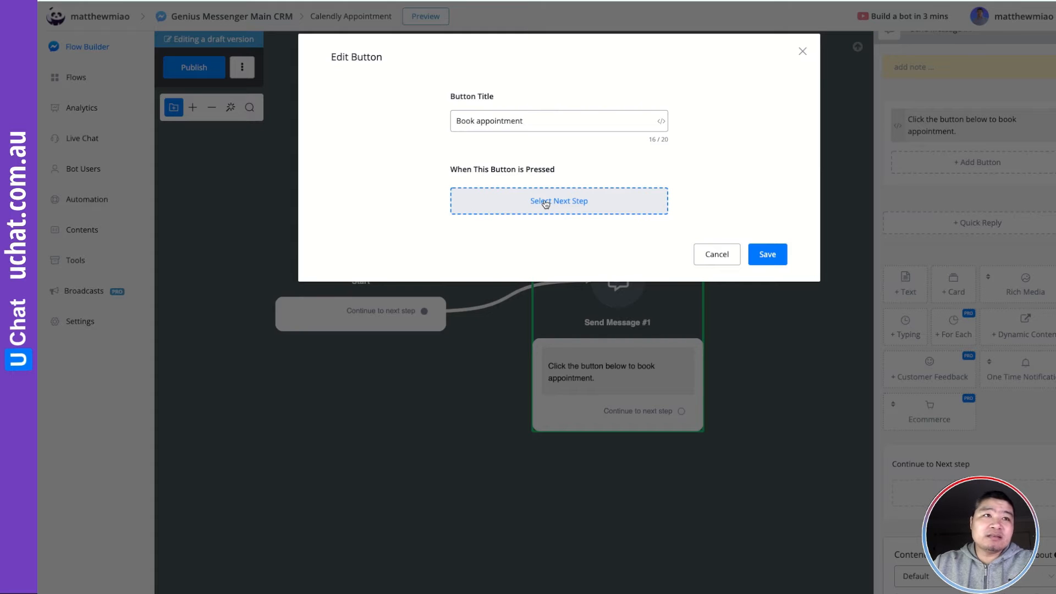
pyautogui.click(546, 202)
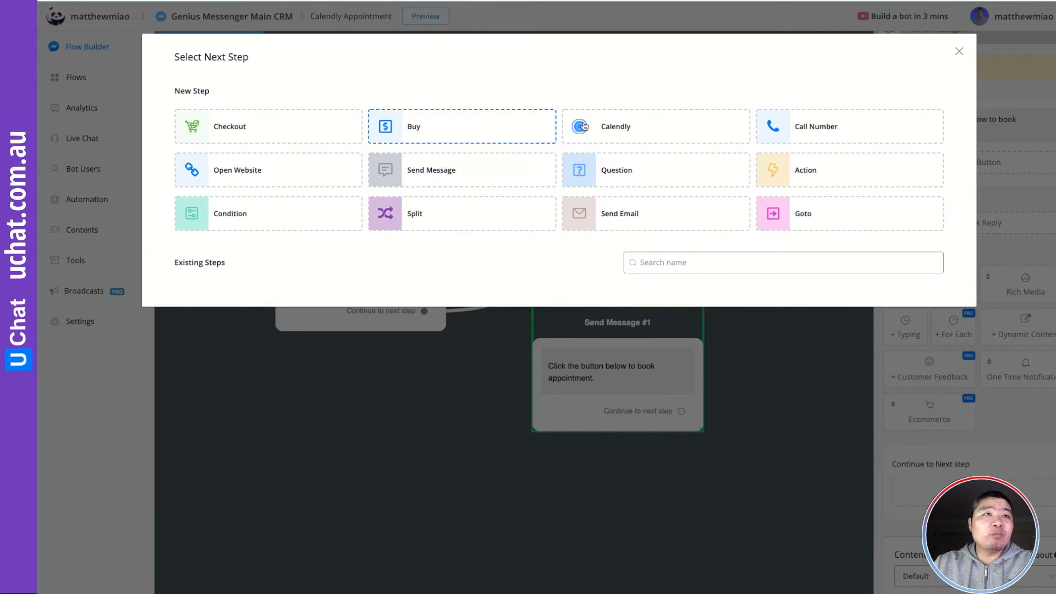
pyautogui.click(617, 129)
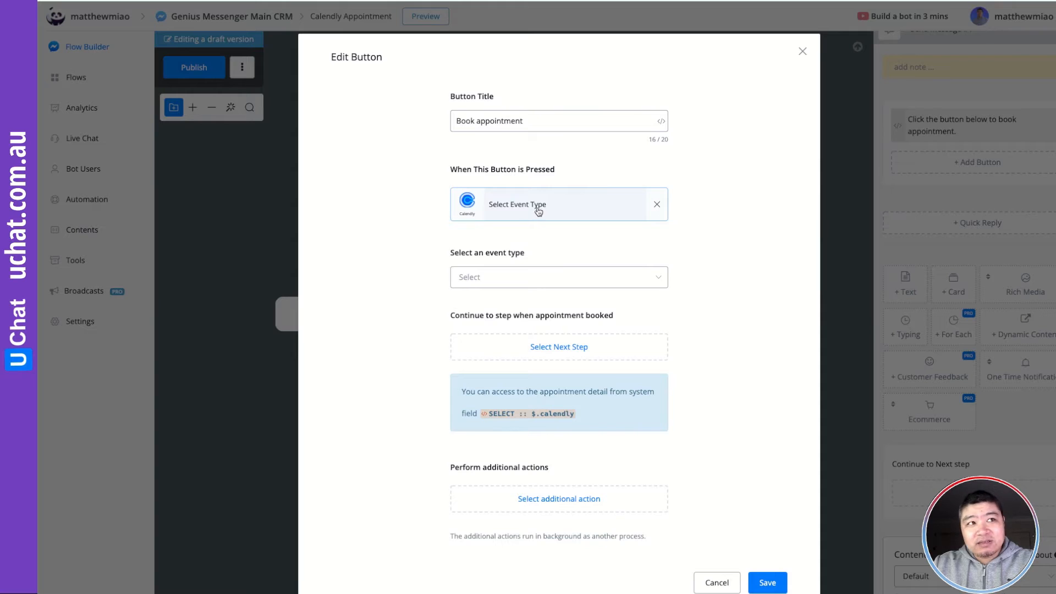
# Open the button's event type list and compare it with Calendly's event types overview
pyautogui.click(508, 278)
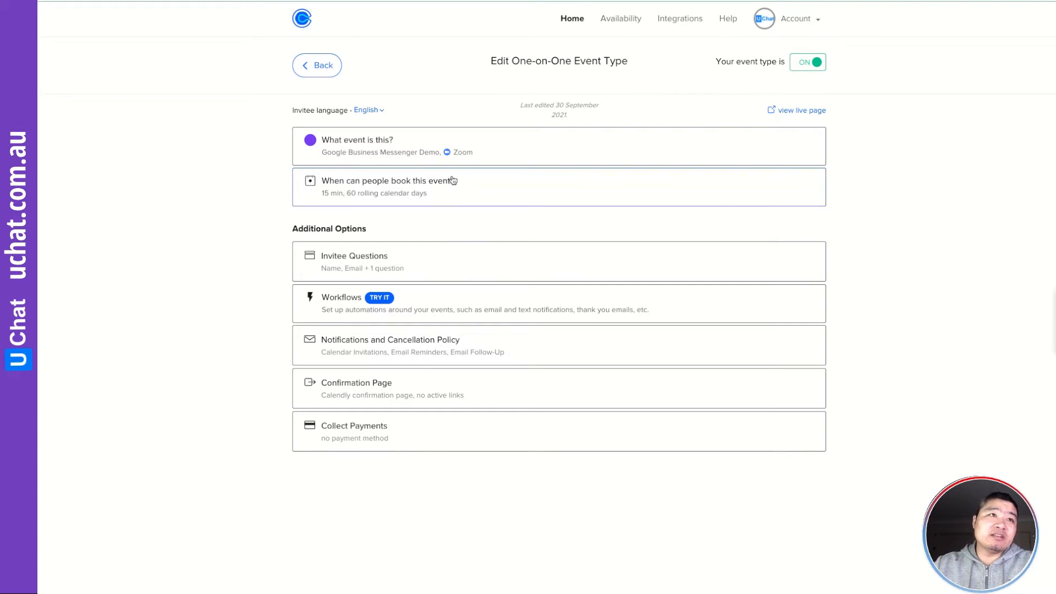
pyautogui.hotkey('alt', 'Left')
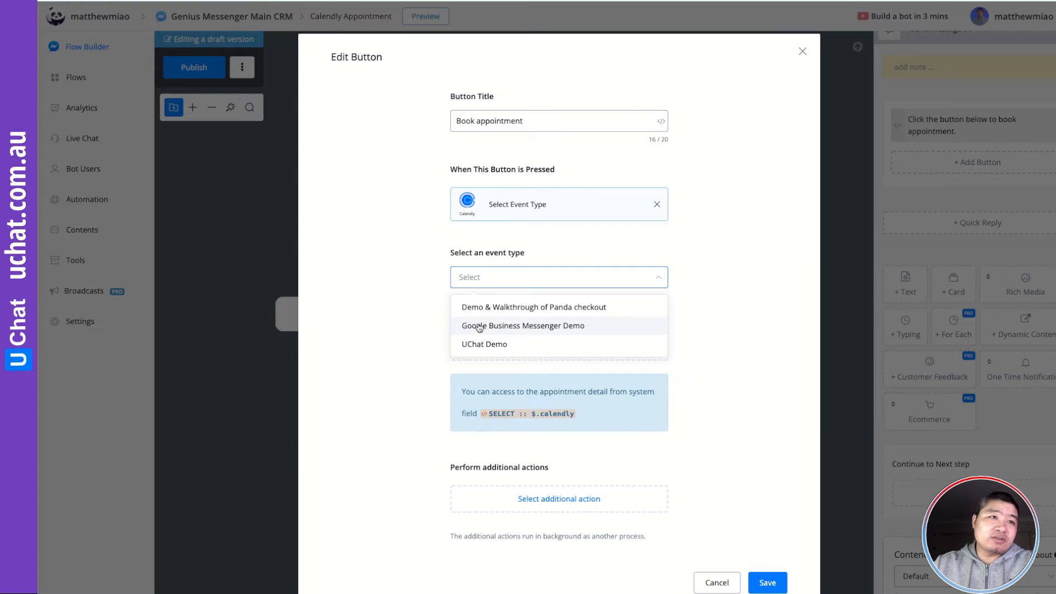
# Choose Google Business Messenger Demo as the event type and open the post-booking next-step chooser
pyautogui.click(528, 327)
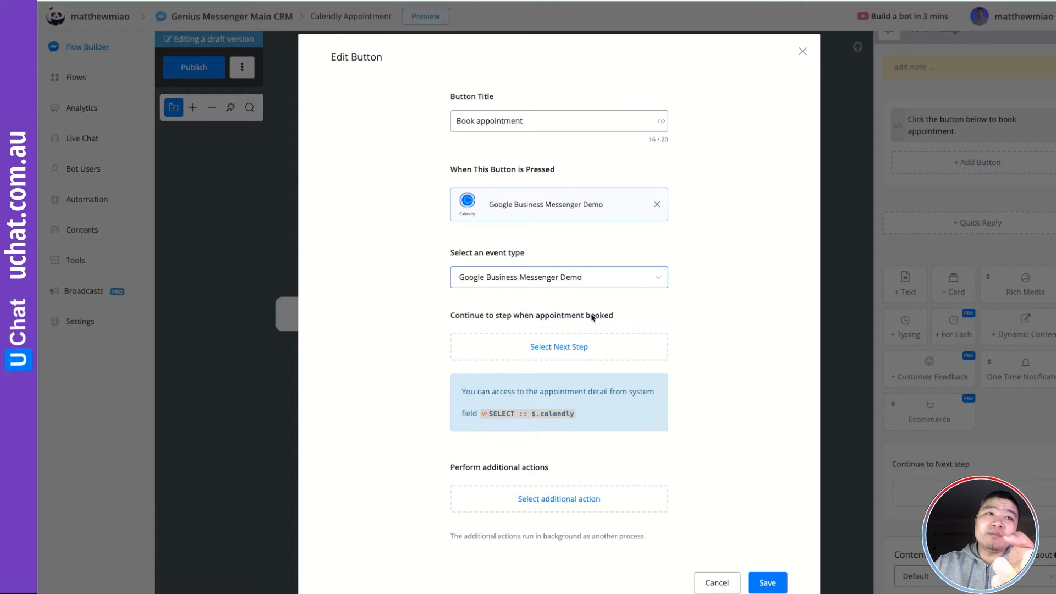
pyautogui.click(566, 351)
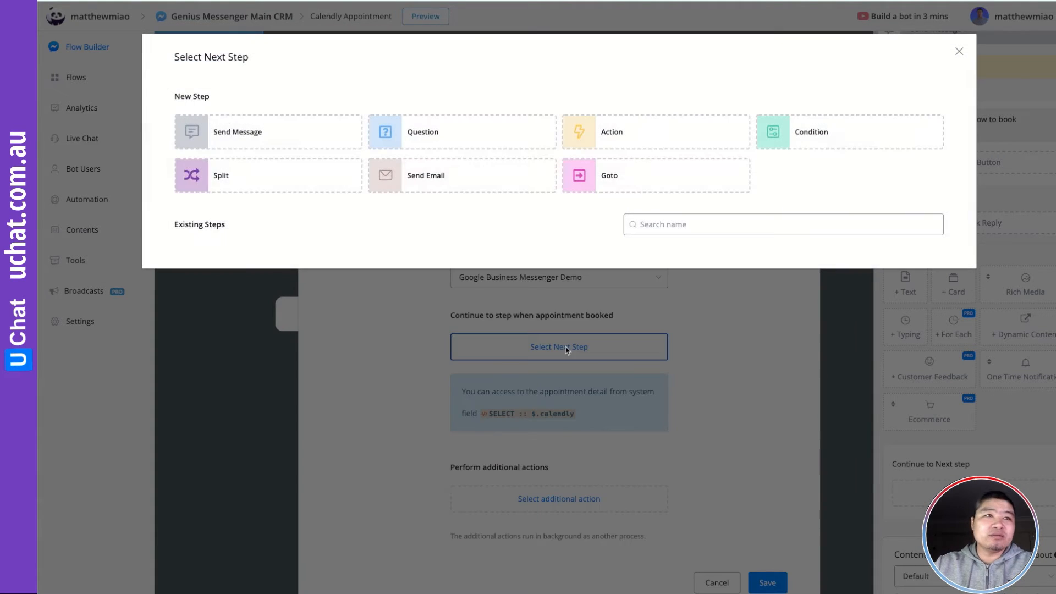
# Route booked appointments to a new Send Message #2 step and save the Book appointment button
pyautogui.click(237, 146)
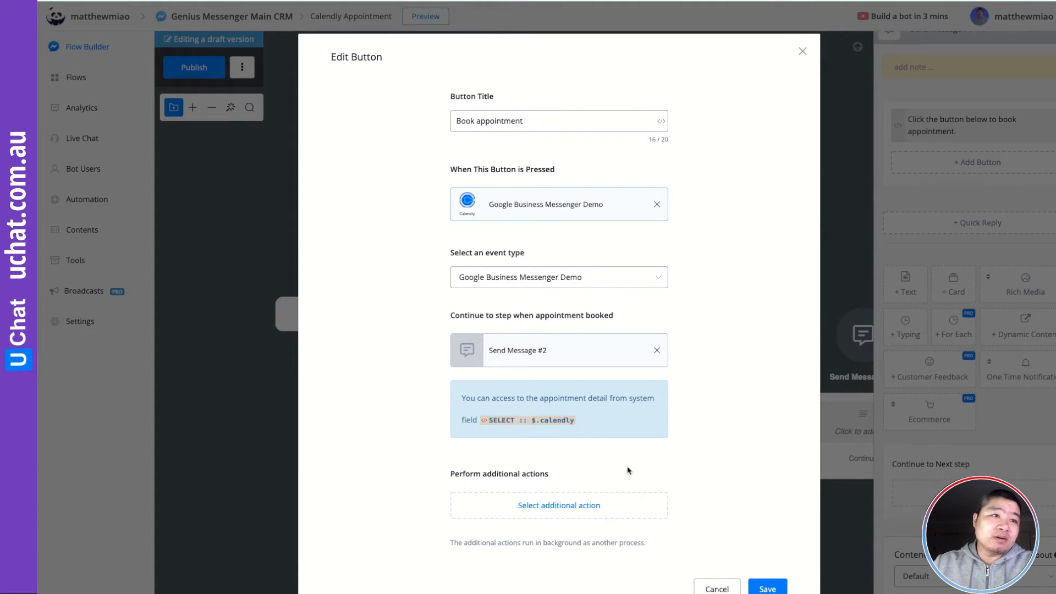
pyautogui.click(768, 589)
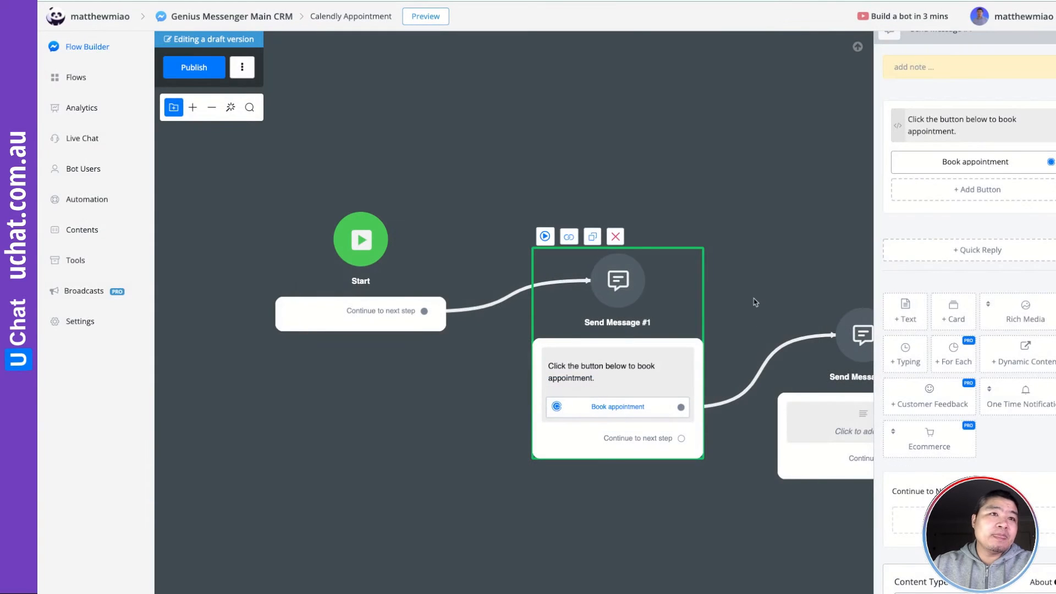
# Add a text item reading 'Your appointment is confirmed.' to Send Message #2
pyautogui.moveTo(791, 267); pyautogui.dragTo(573, 247)
pyautogui.click(644, 416)
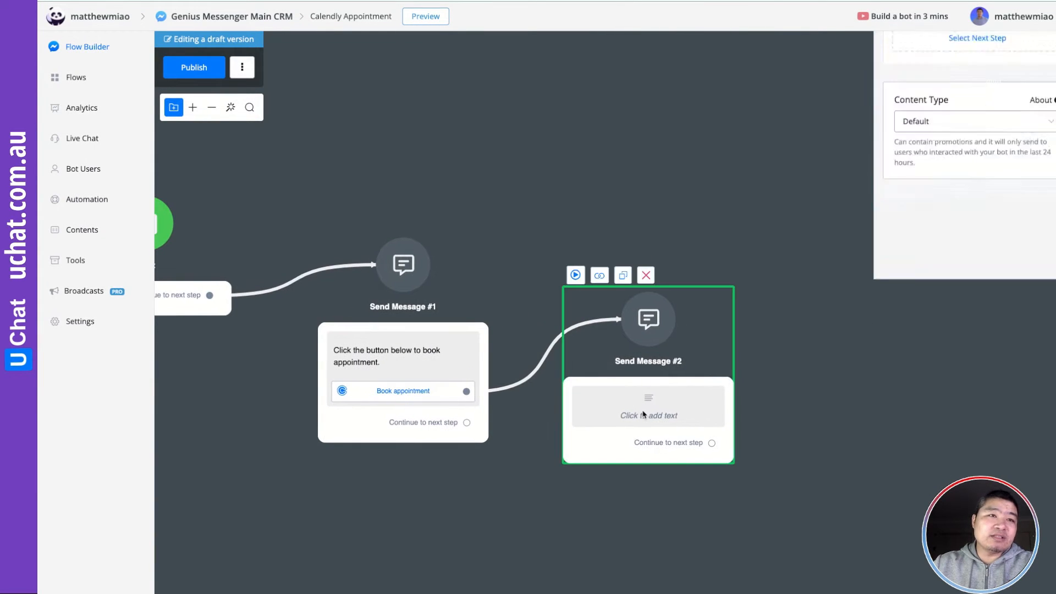
pyautogui.click(918, 199)
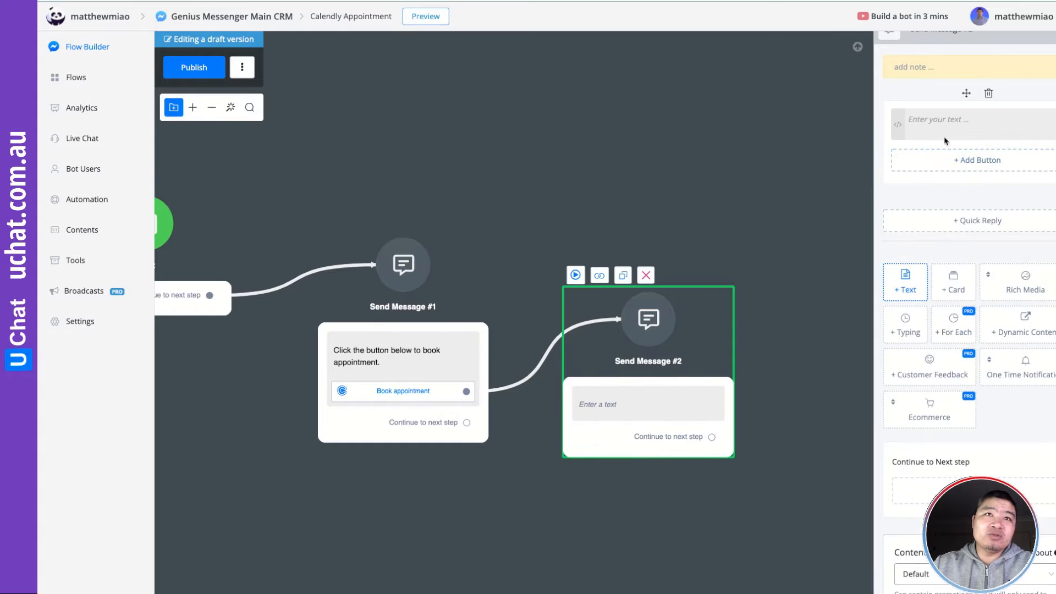
pyautogui.click(936, 125)
pyautogui.write('Your ')
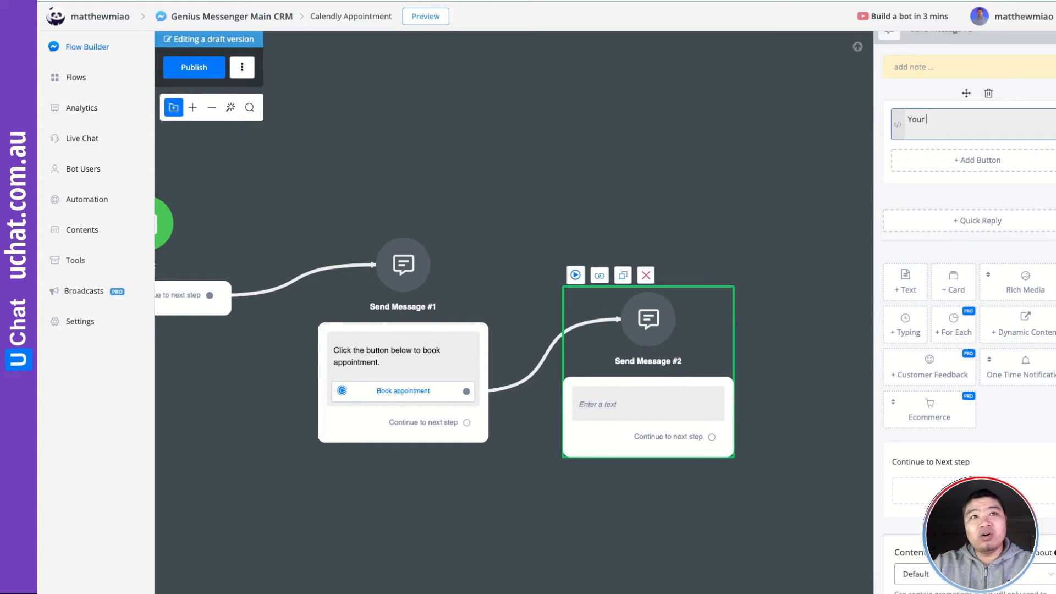
pyautogui.write('appointm')
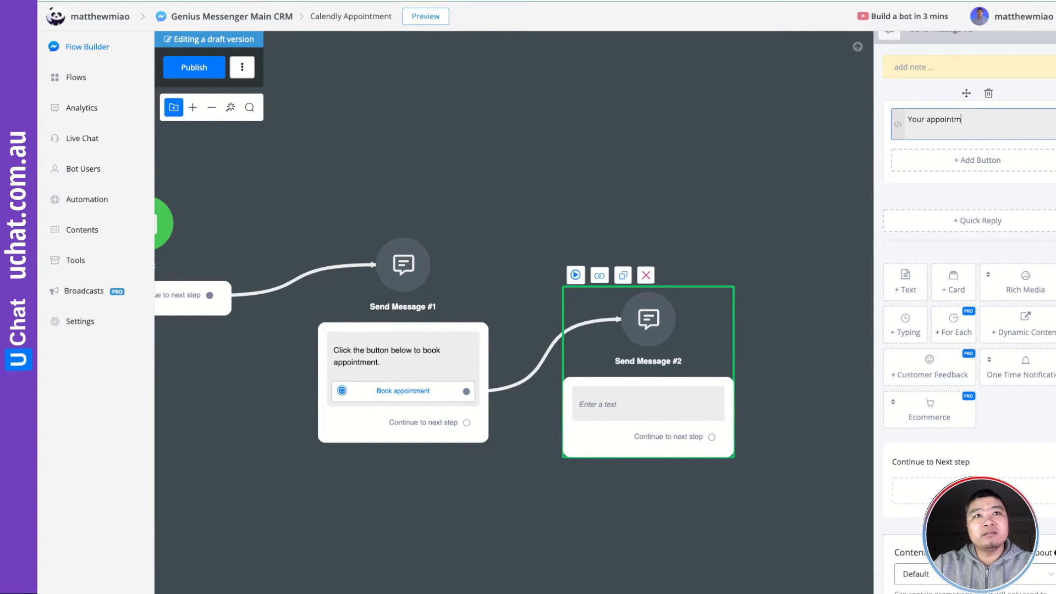
pyautogui.write('ent is co')
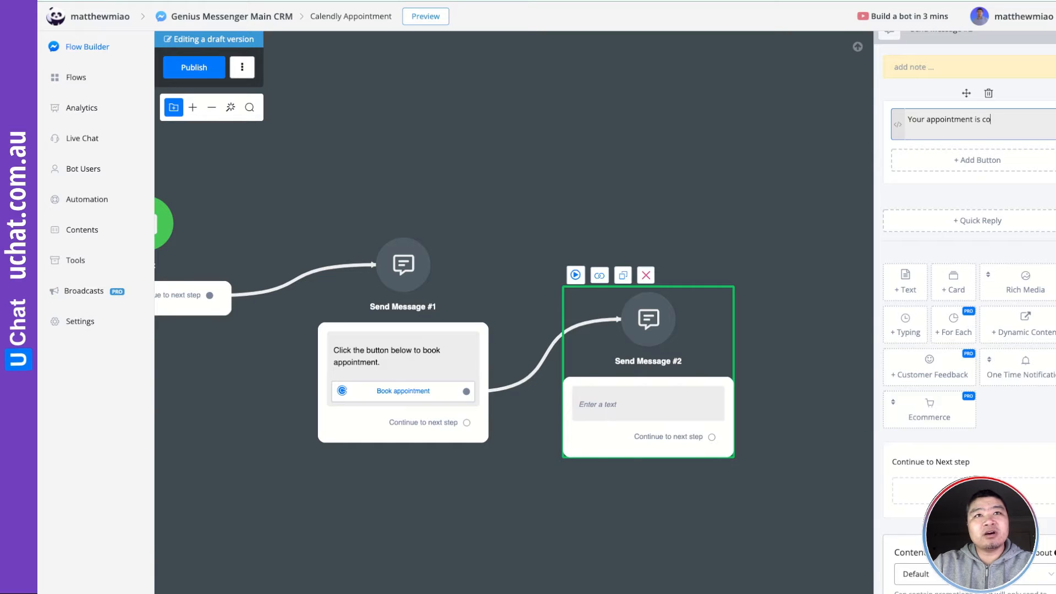
pyautogui.write('nfirmed.')
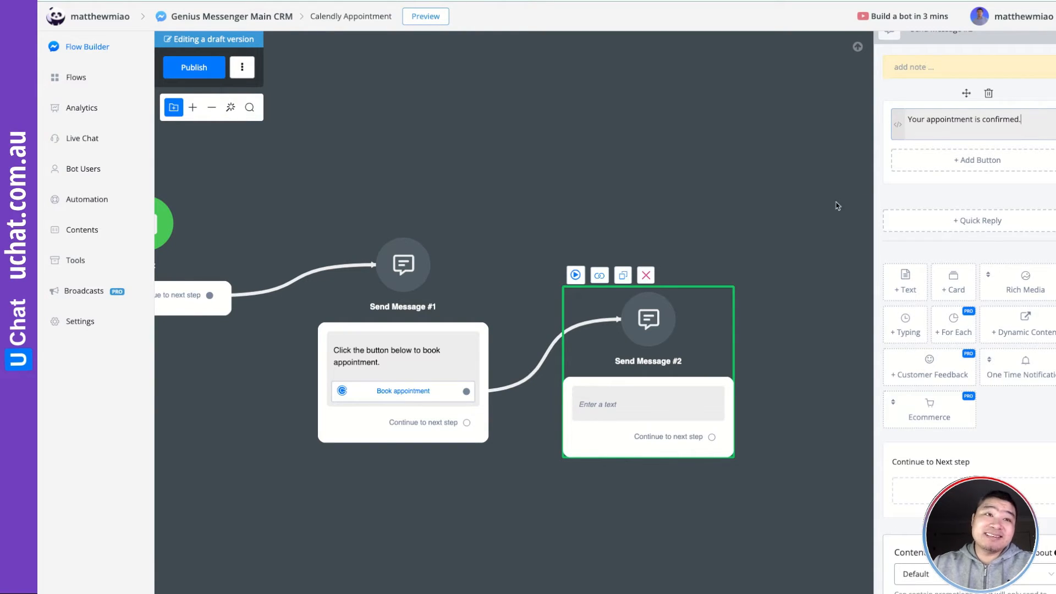
# Publish the flow, then return to editing Send Message #2
pyautogui.click(761, 249)
pyautogui.click(222, 76)
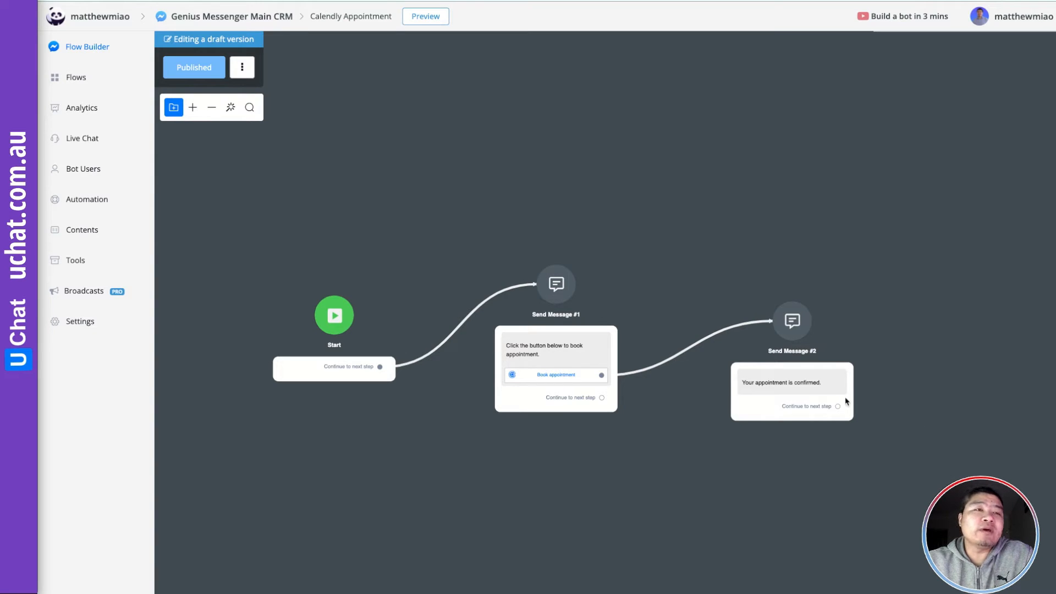
pyautogui.click(810, 384)
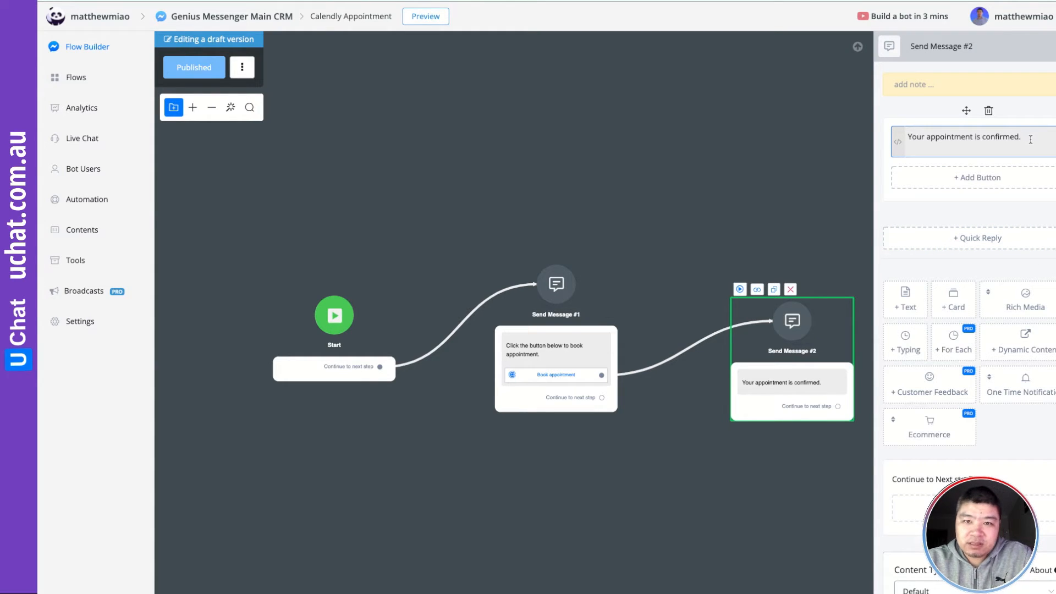
# Add a 'Name' line filled with the booker's name from calendly.name
pyautogui.press('Return')
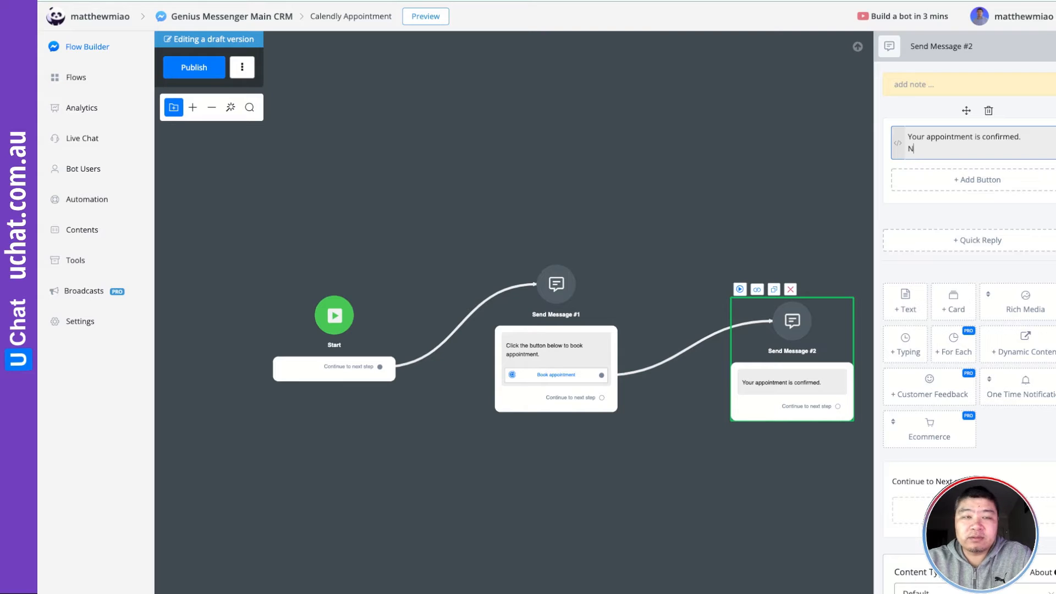
pyautogui.write('Name:')
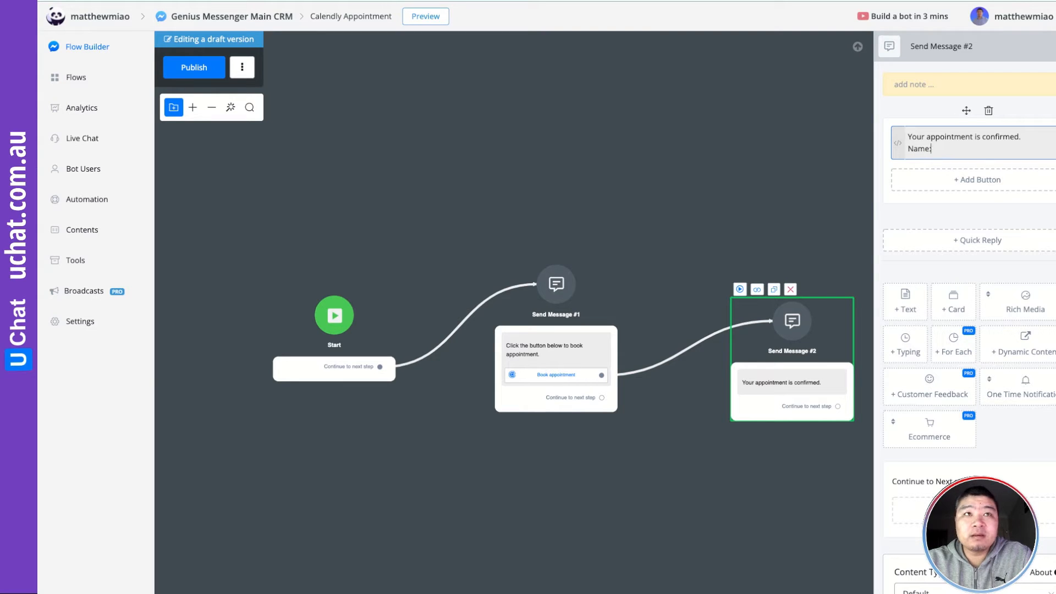
pyautogui.click(899, 152)
pyautogui.write('se')
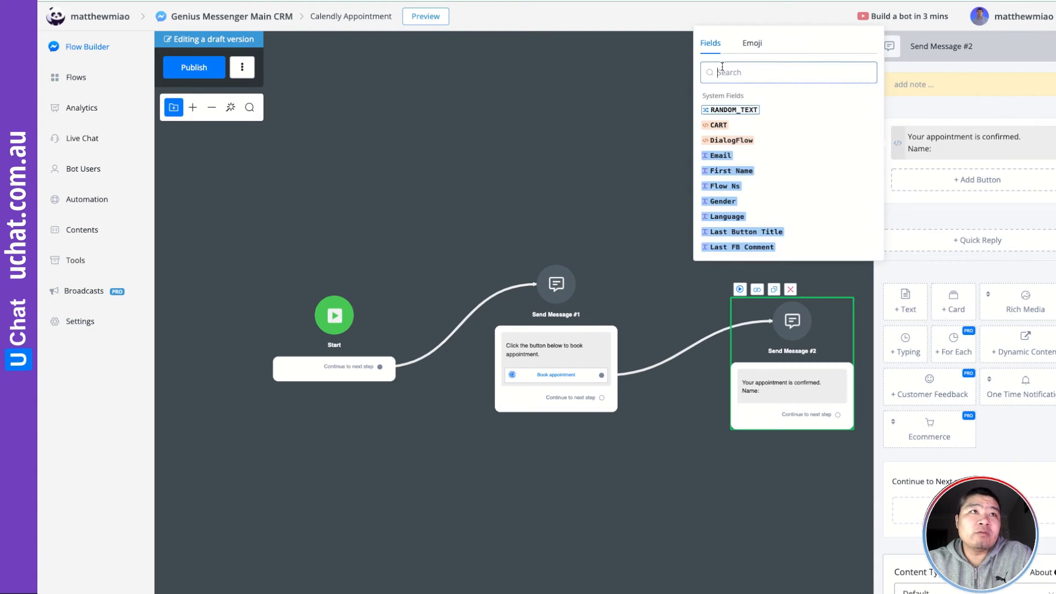
pyautogui.write('l')
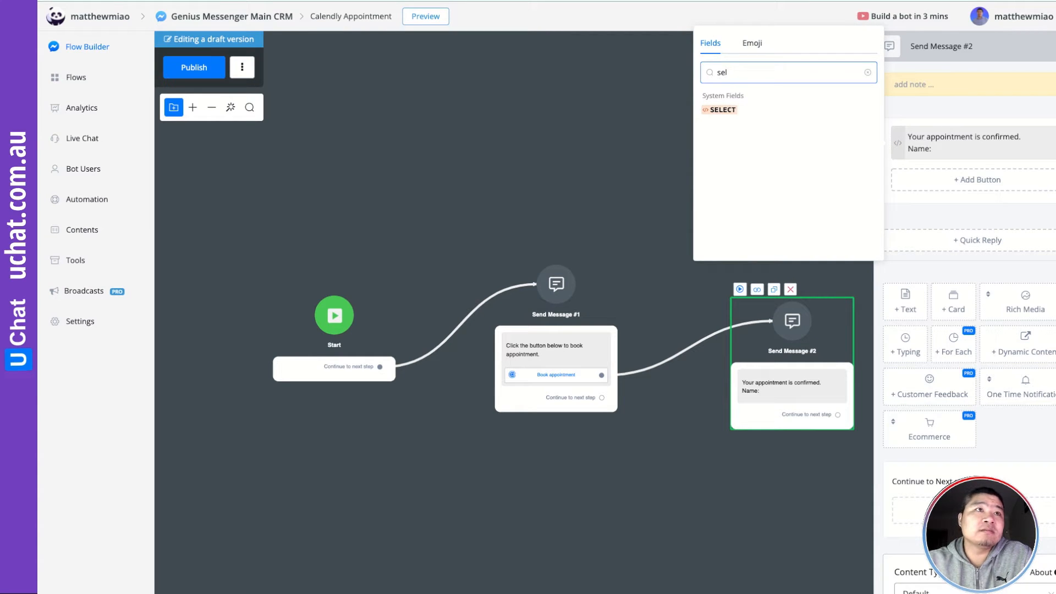
pyautogui.click(721, 110)
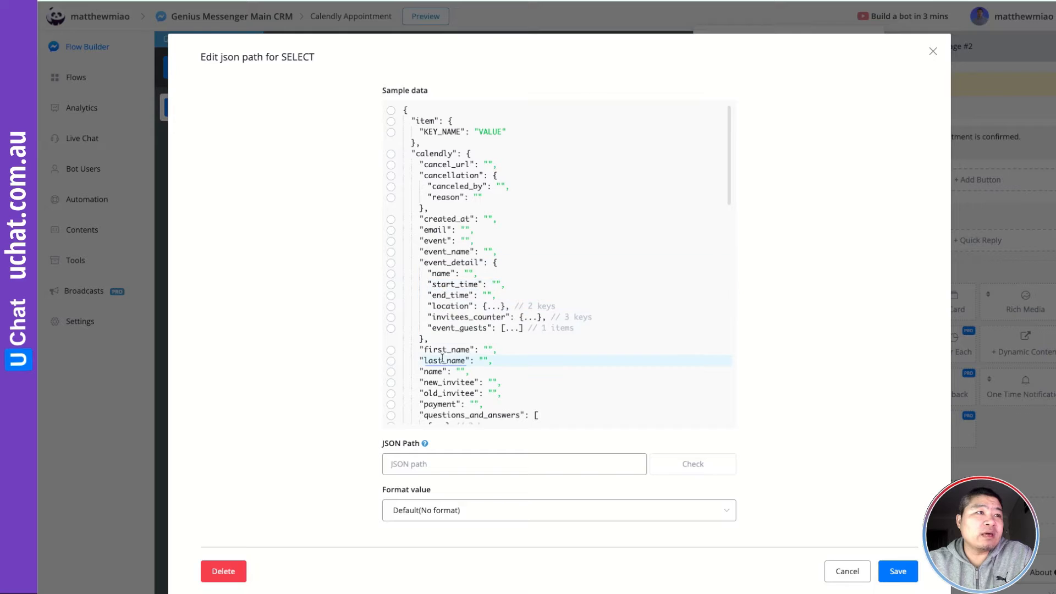
pyautogui.click(391, 374)
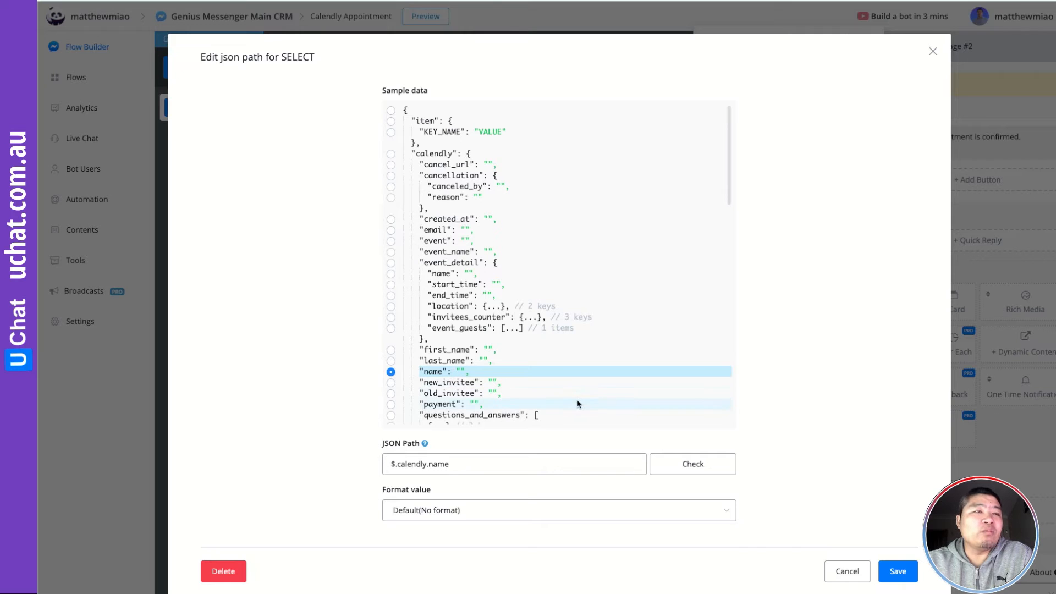
pyautogui.click(902, 574)
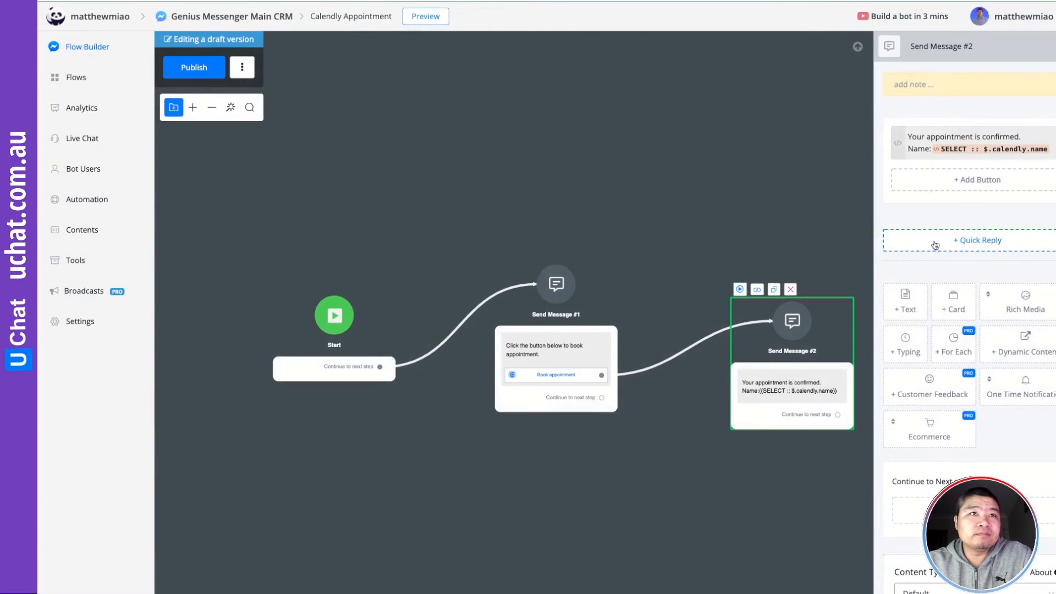
# Add an 'Email' line filled with the booker's email from calendly.email
pyautogui.press('Return')
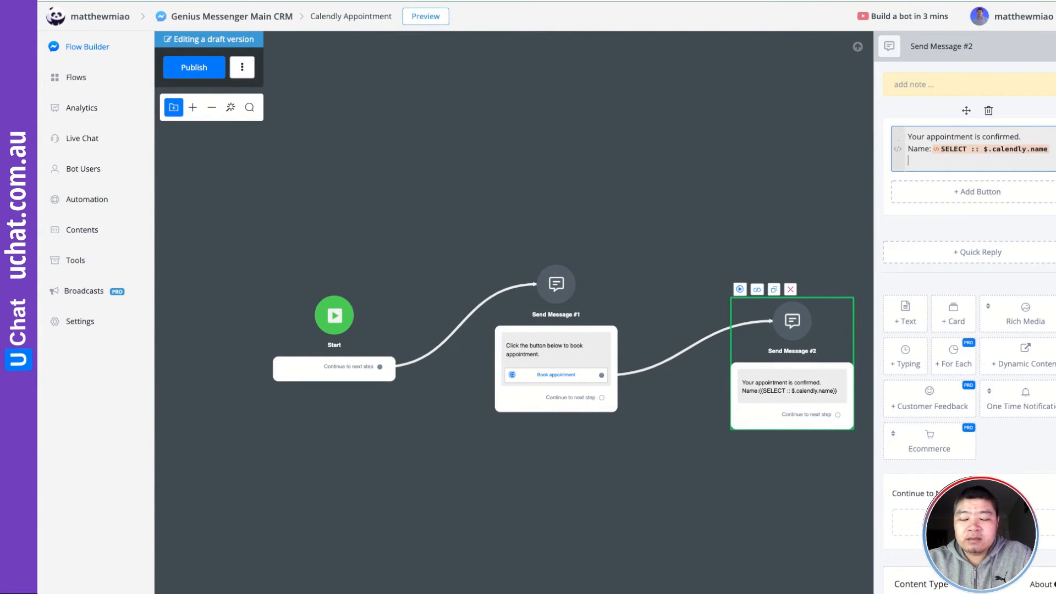
pyautogui.write('Email:')
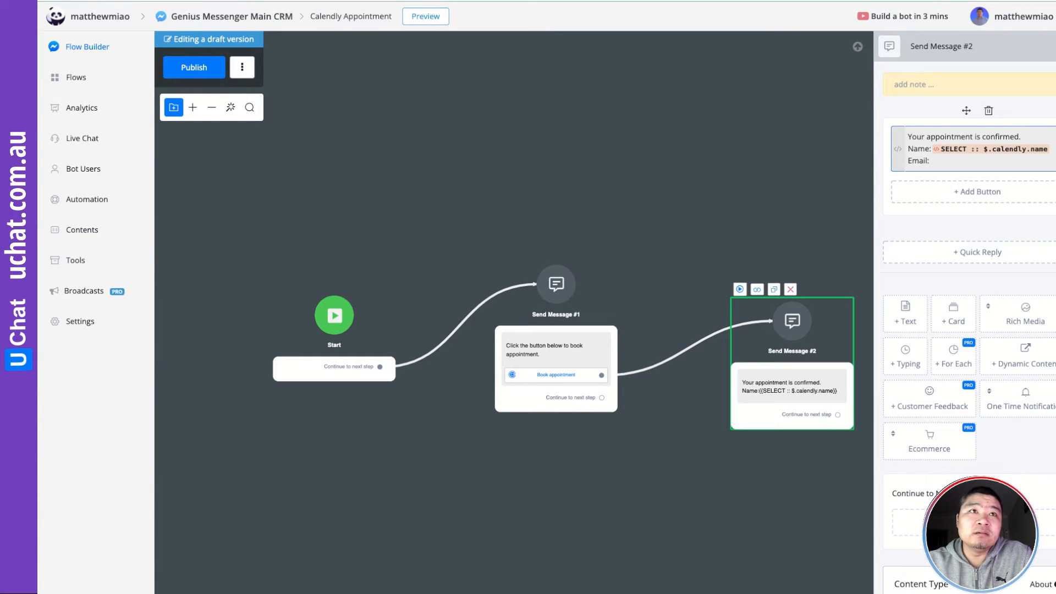
pyautogui.click(898, 155)
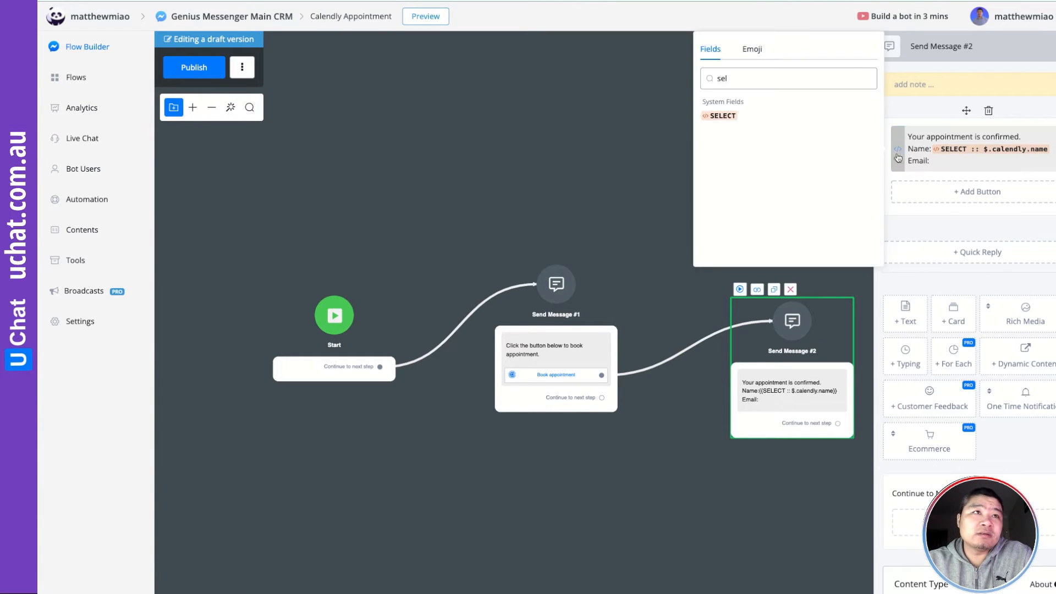
pyautogui.click(720, 116)
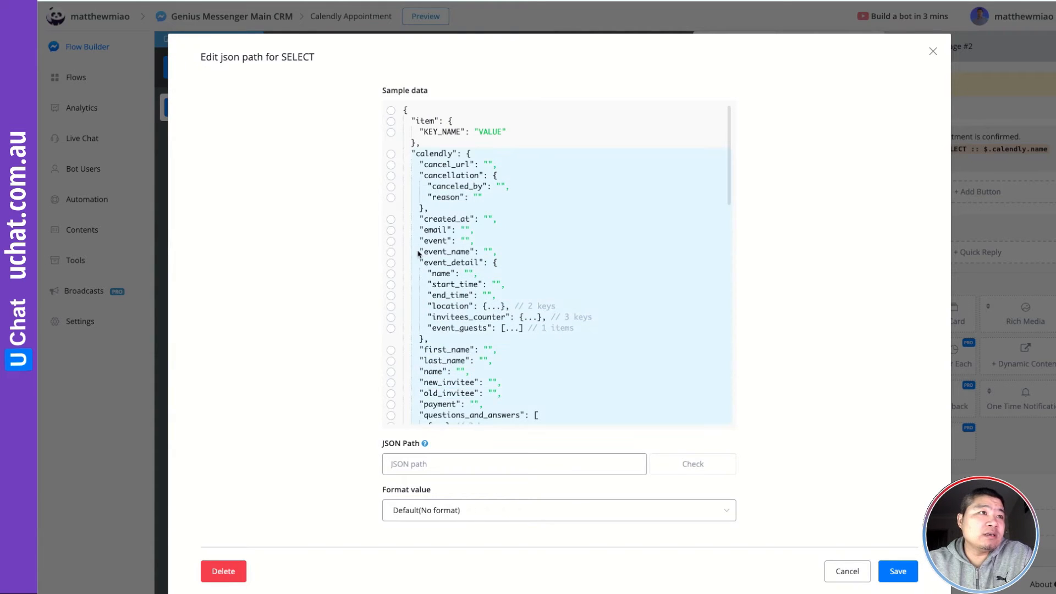
pyautogui.click(392, 231)
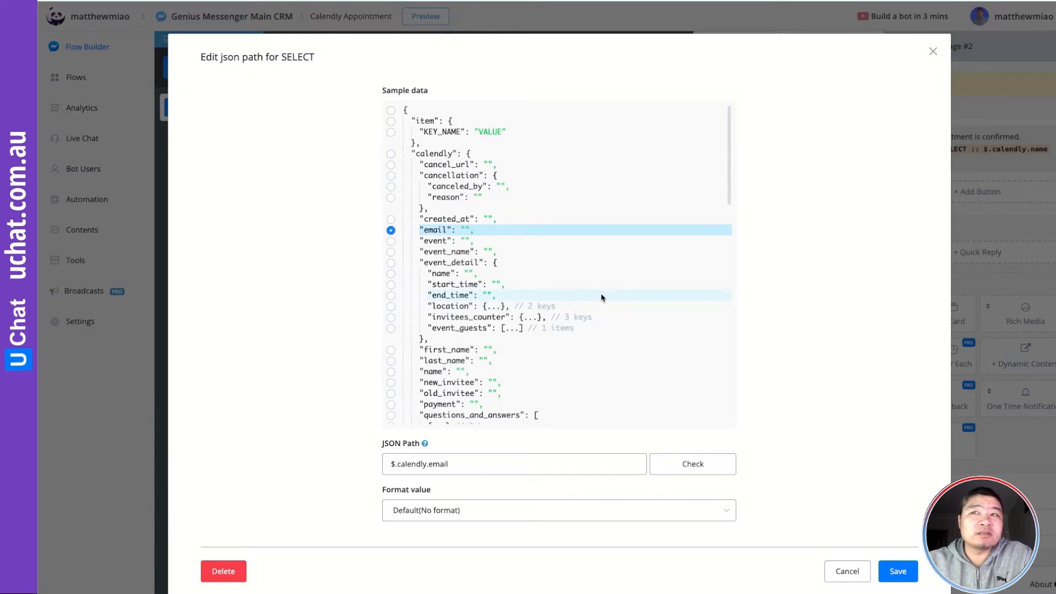
pyautogui.click(897, 572)
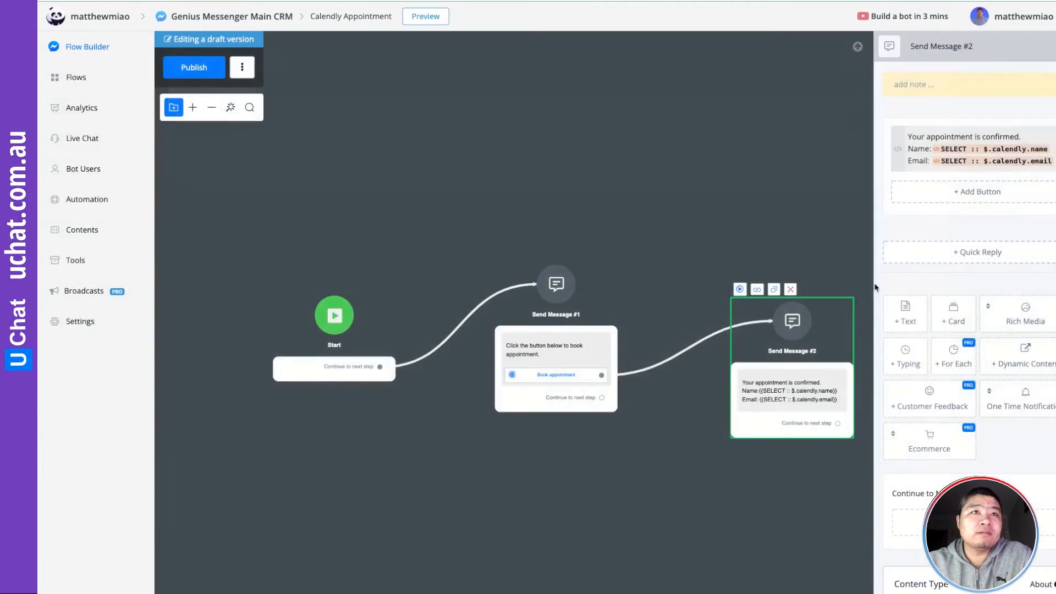
pyautogui.click(1054, 161)
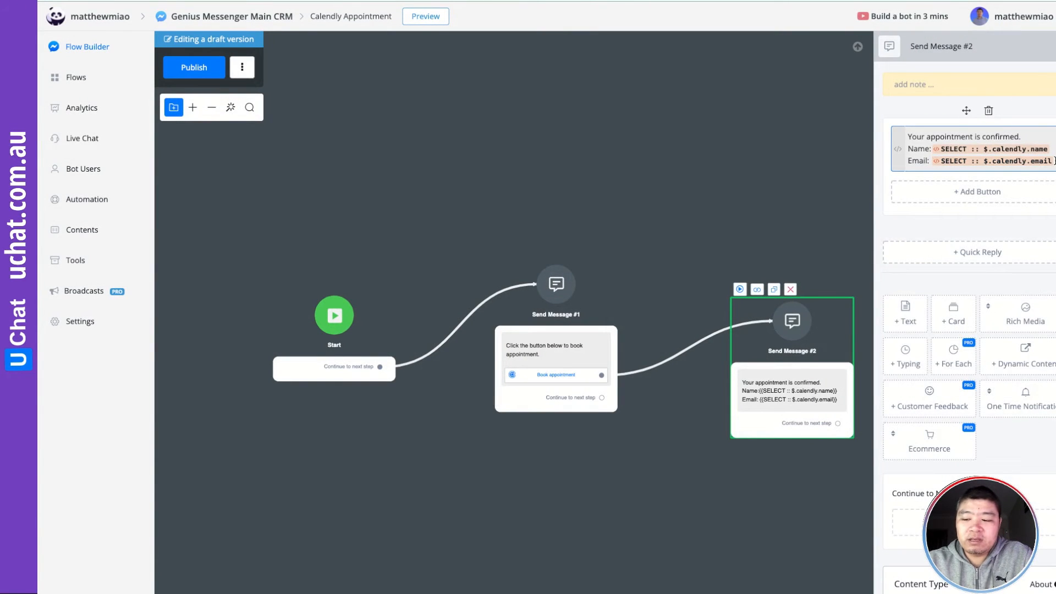
# Add a 'Date/Time' line using the Calendly event_detail.start_time field
pyautogui.press('Return')
pyautogui.write('Date')
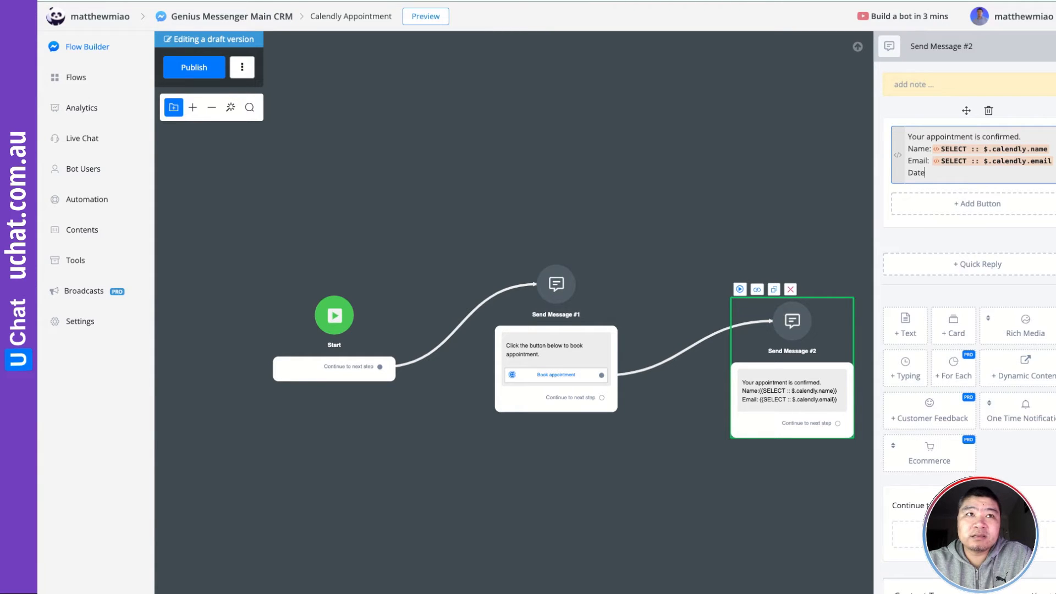
pyautogui.write('/Time:')
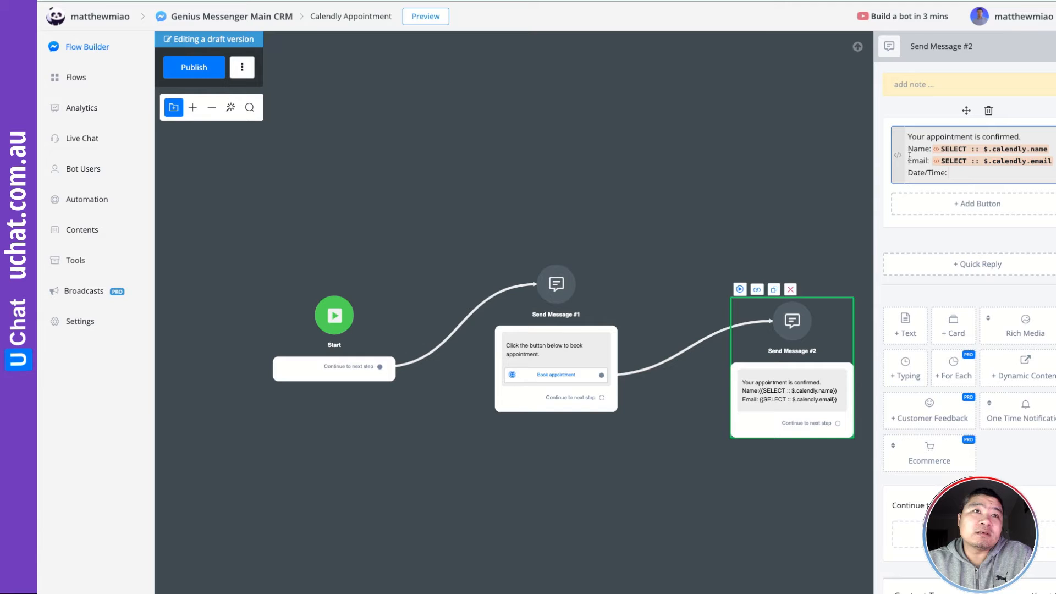
pyautogui.click(898, 154)
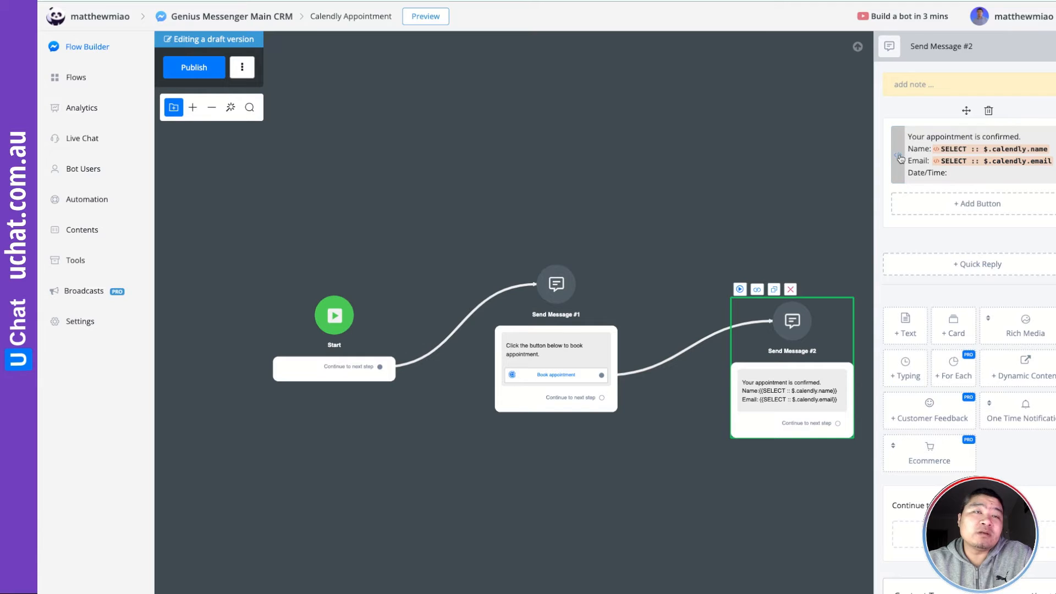
pyautogui.write('sel')
pyautogui.click(716, 122)
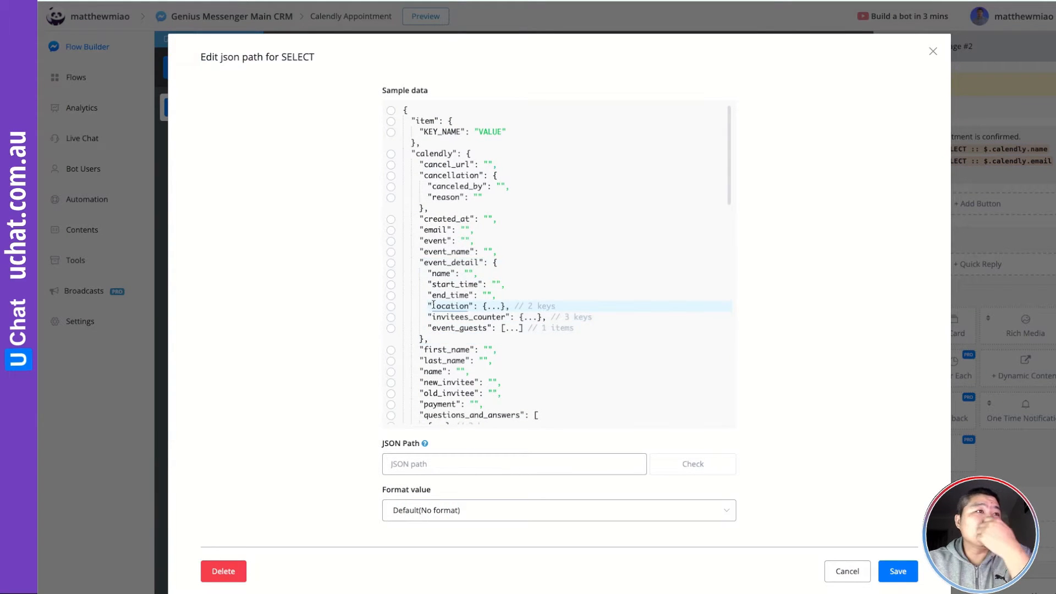
pyautogui.click(391, 285)
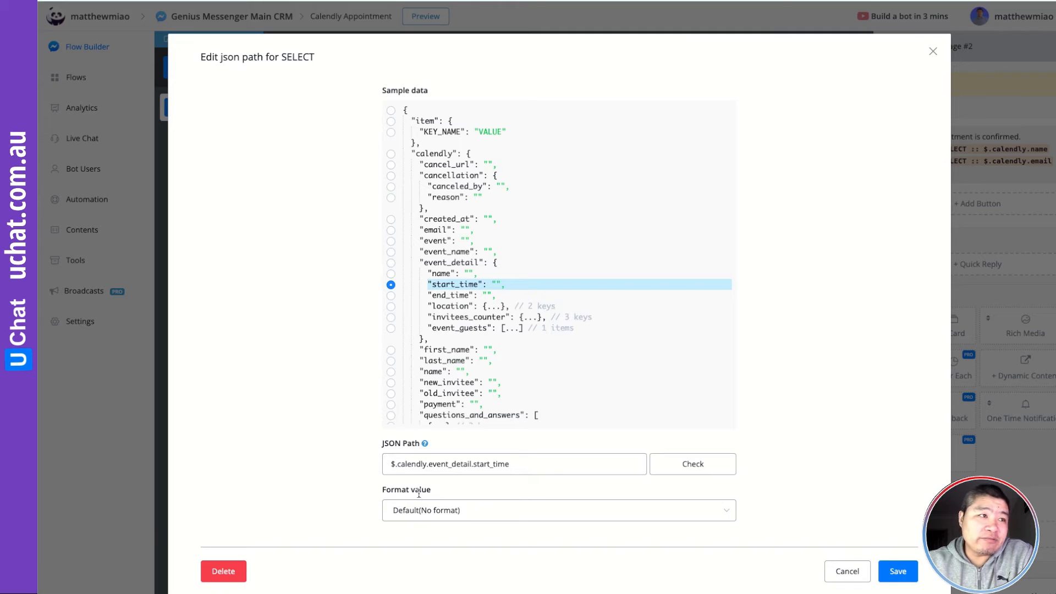
# Format the start time as F54 (weekday, date and time) and save it into the message
pyautogui.click(460, 510)
pyautogui.scroll(-15, 523, 475)
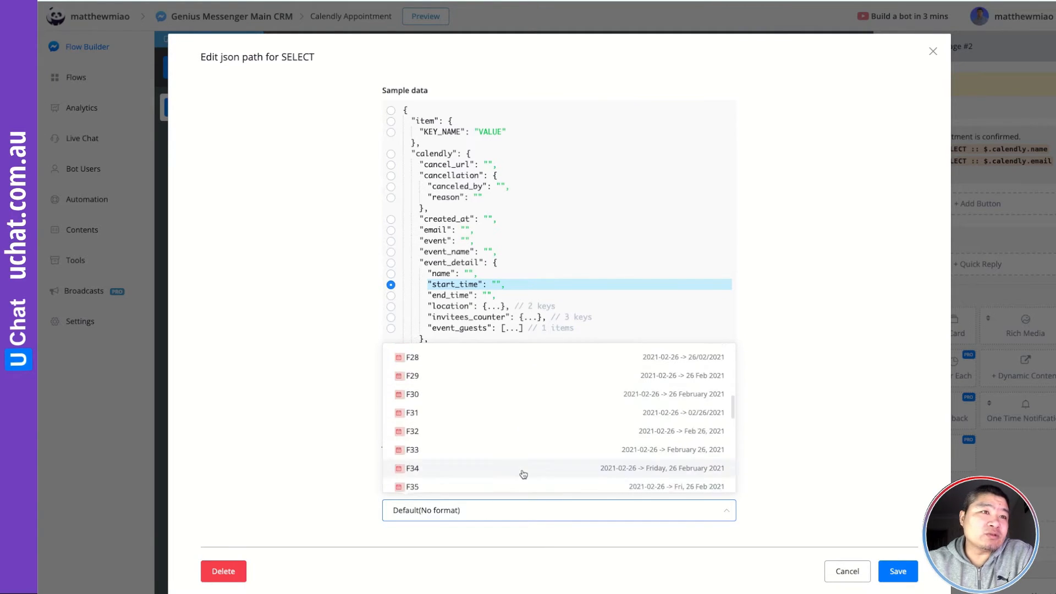
pyautogui.scroll(-1, 523, 474)
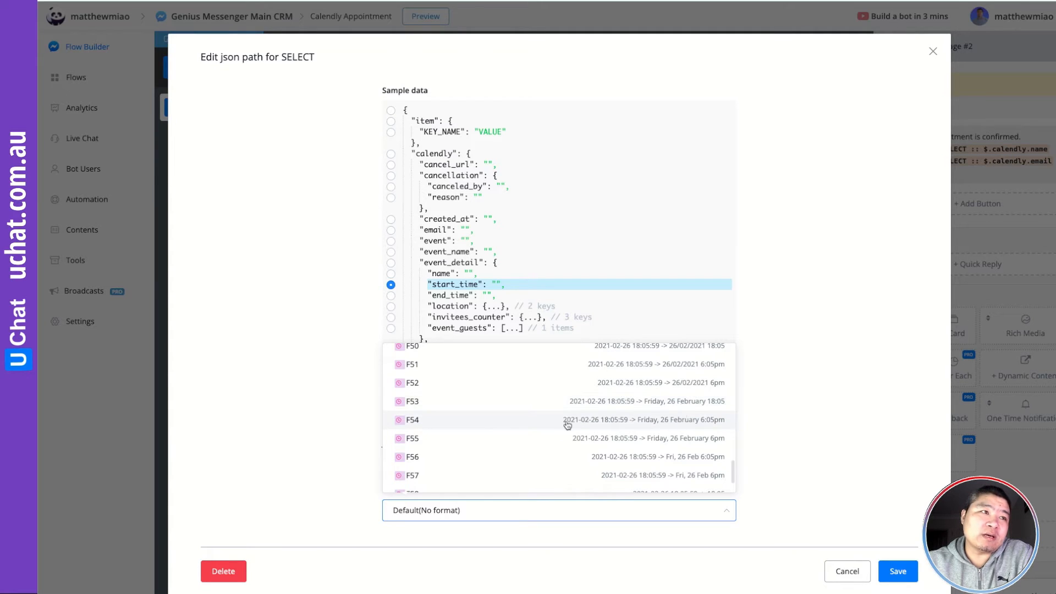
pyautogui.click(650, 421)
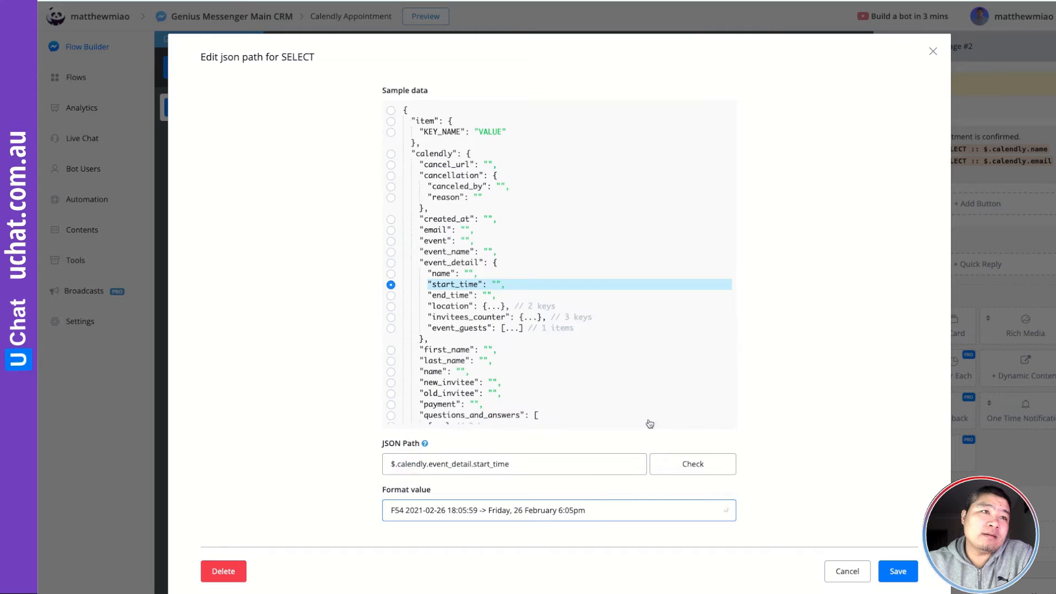
pyautogui.click(898, 572)
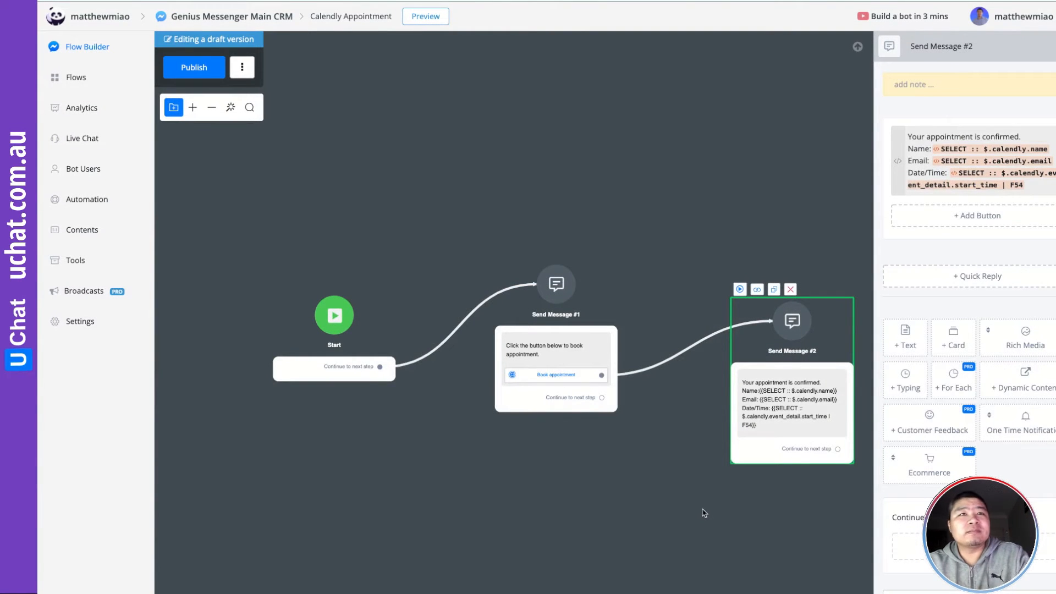
pyautogui.click(683, 512)
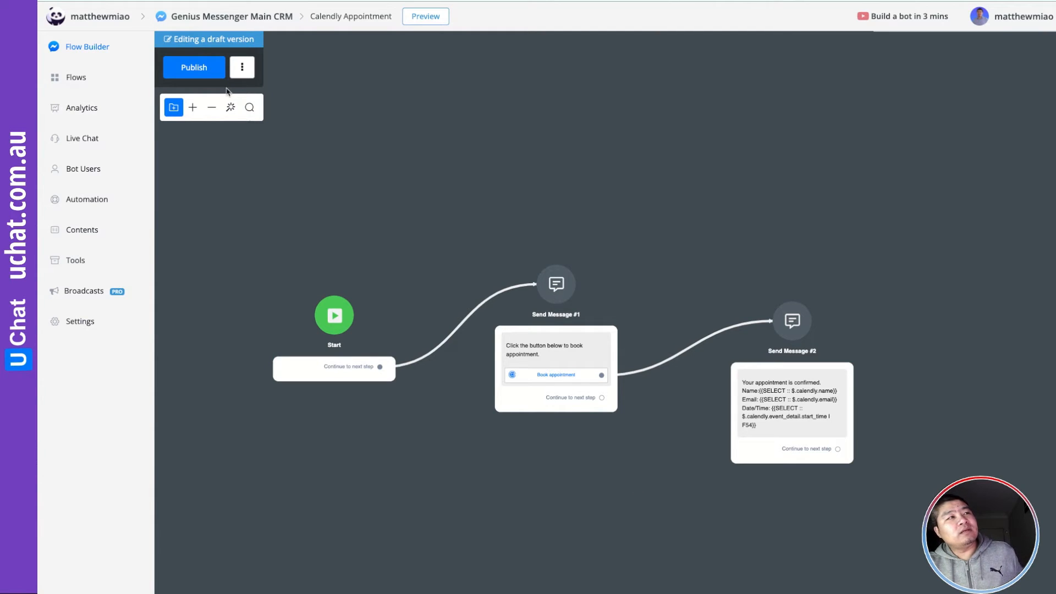
# Publish the Calendly Appointment flow and send a preview to your Messenger
pyautogui.click(194, 68)
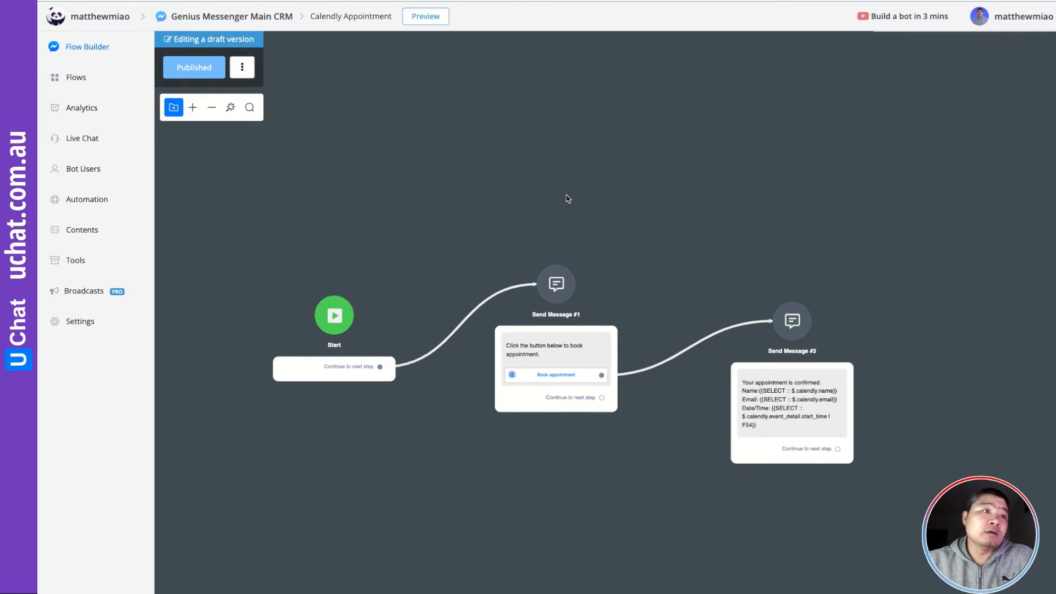
pyautogui.click(425, 20)
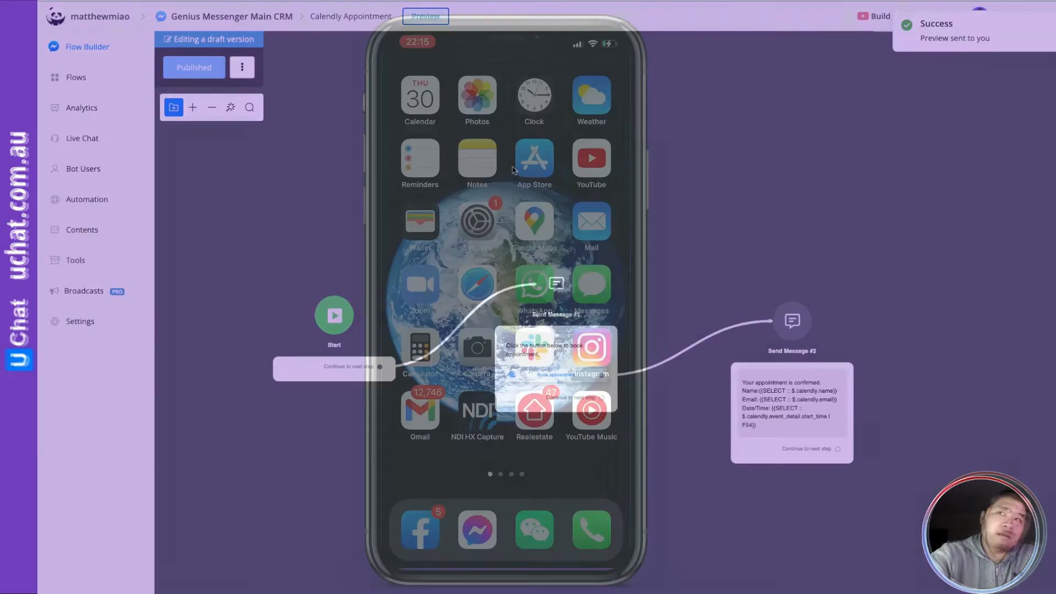
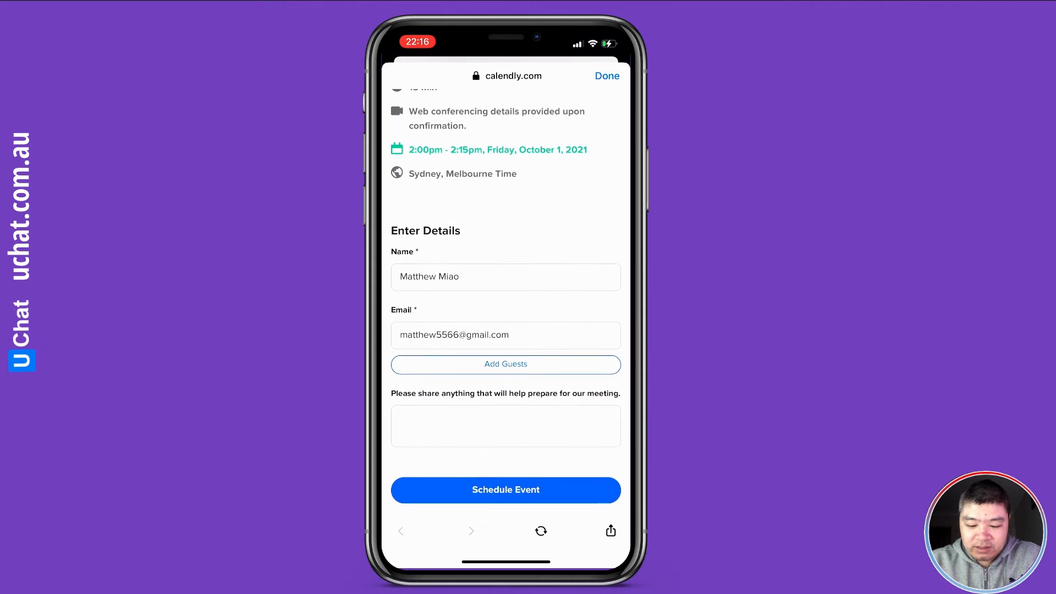
# Change the invitee's name and email to test values ('Test' and 'test')
pyautogui.click(506, 275)
pyautogui.press('BackSpace')
pyautogui.press('BackSpace')
pyautogui.press('BackSpace')
pyautogui.press('BackSpace')
pyautogui.press('BackSpace')
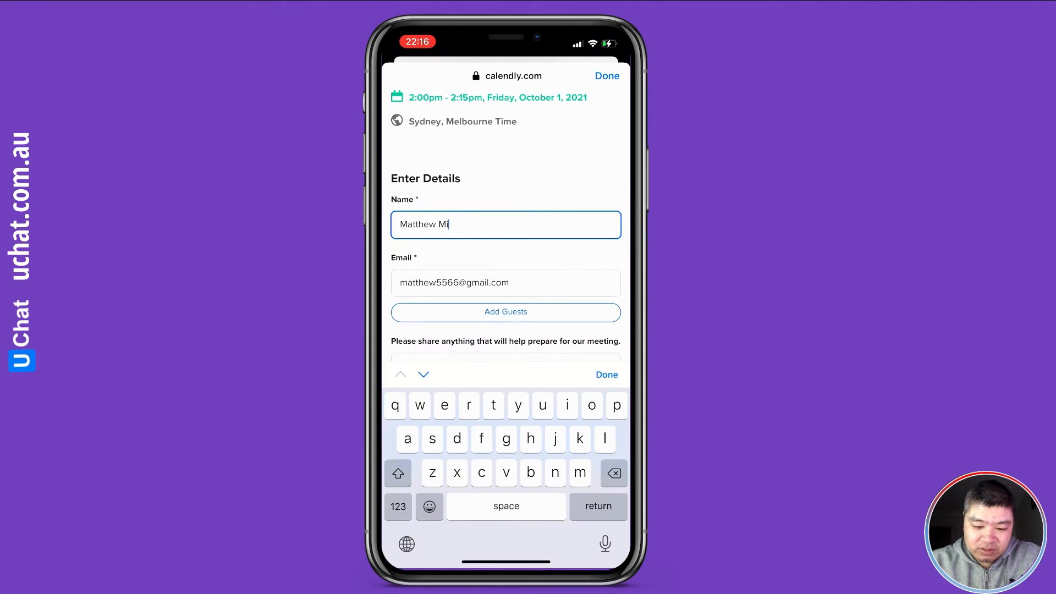
pyautogui.write('Test')
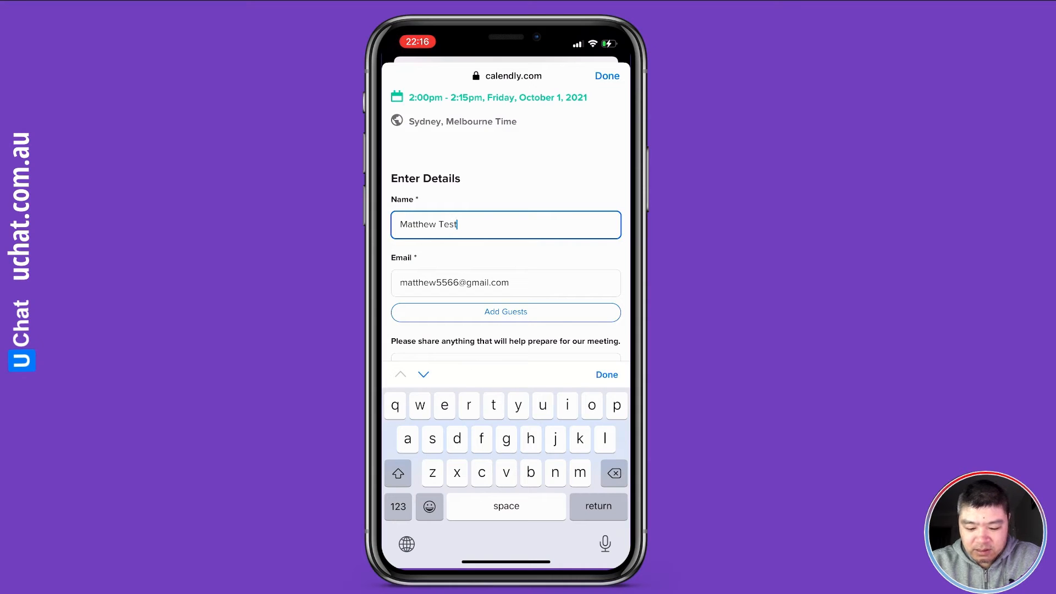
pyautogui.click(466, 283)
pyautogui.click(467, 225)
pyautogui.click(400, 224)
pyautogui.click(467, 224)
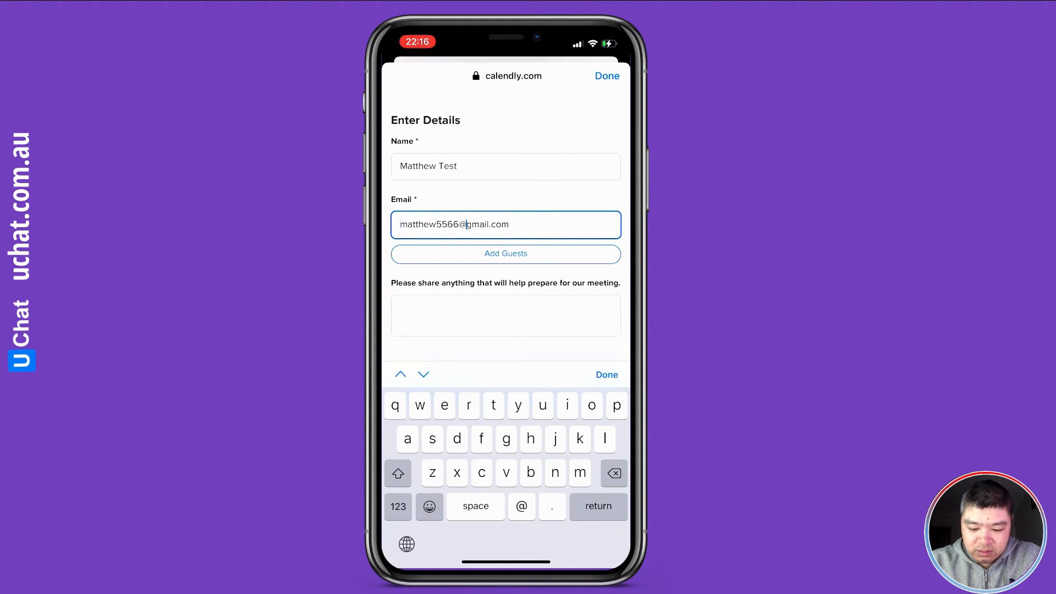
pyautogui.click(400, 225)
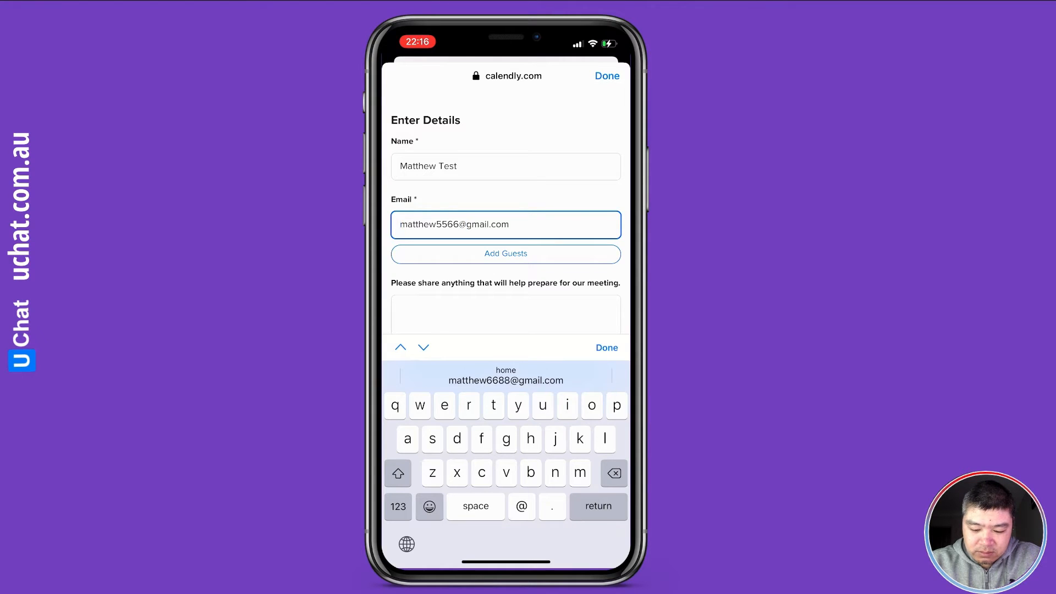
pyautogui.click(459, 225)
pyautogui.press('BackSpace')
pyautogui.press('BackSpace')
pyautogui.press('BackSpace')
pyautogui.press('BackSpace')
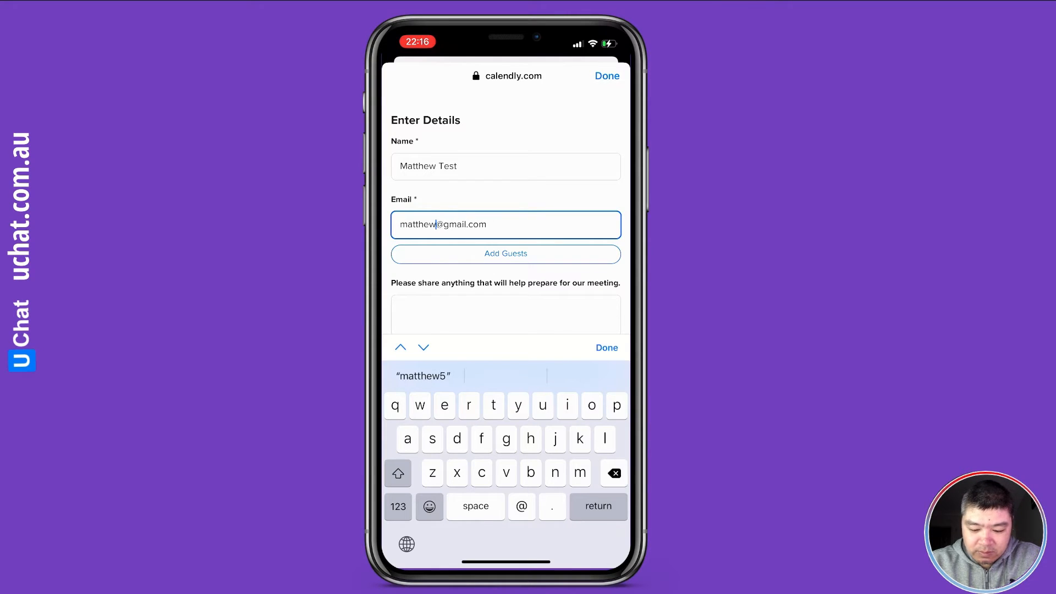
pyautogui.write('tesy')
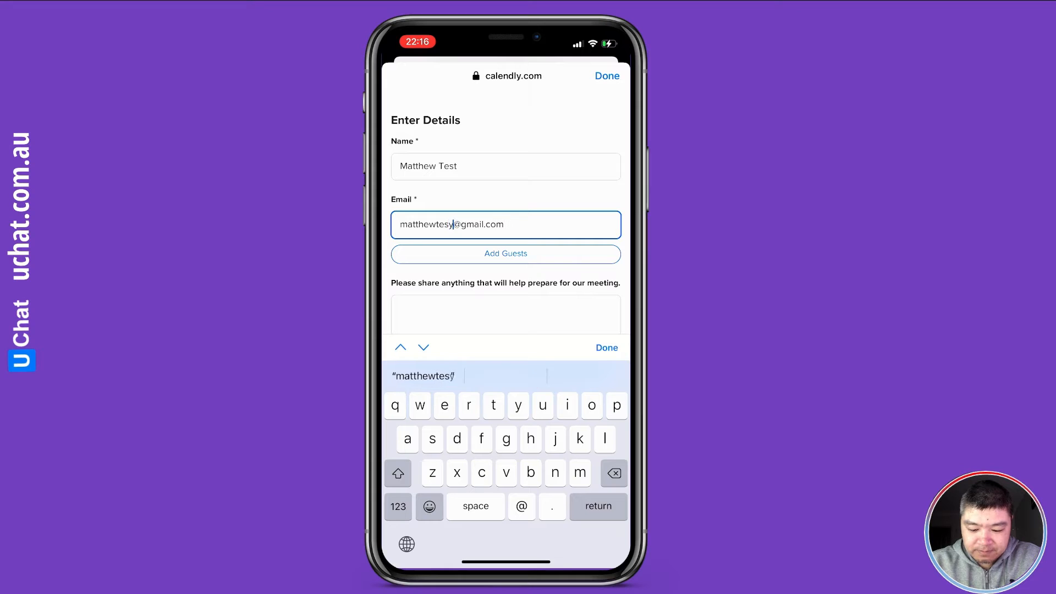
pyautogui.press('BackSpace')
pyautogui.write('t')
# Schedule the Messenger Demo for 2:00pm, Friday, October 1, 2021 and close the confirmation
pyautogui.press('Return')
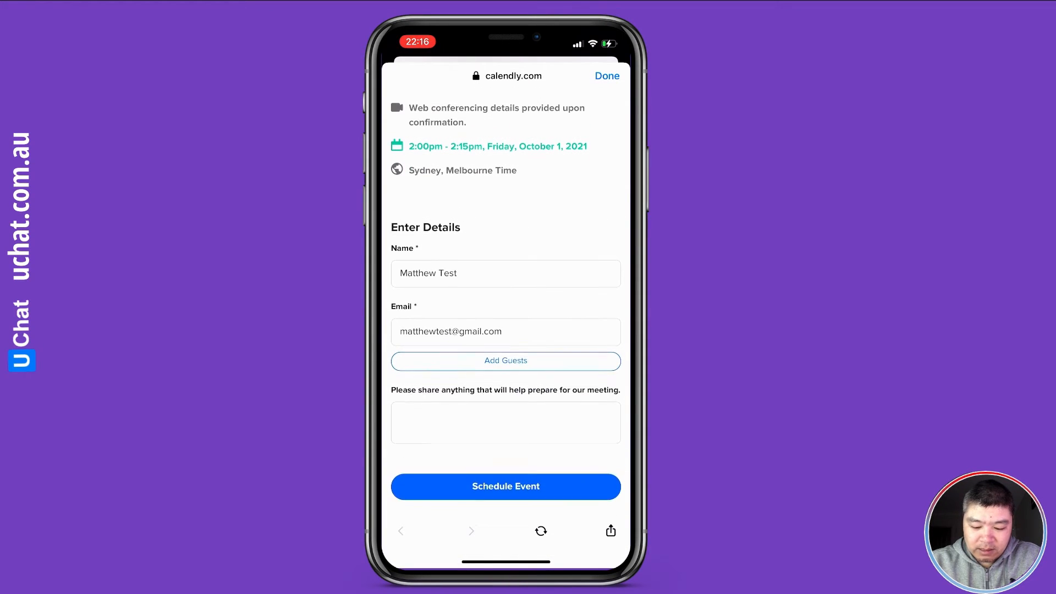
pyautogui.click(506, 489)
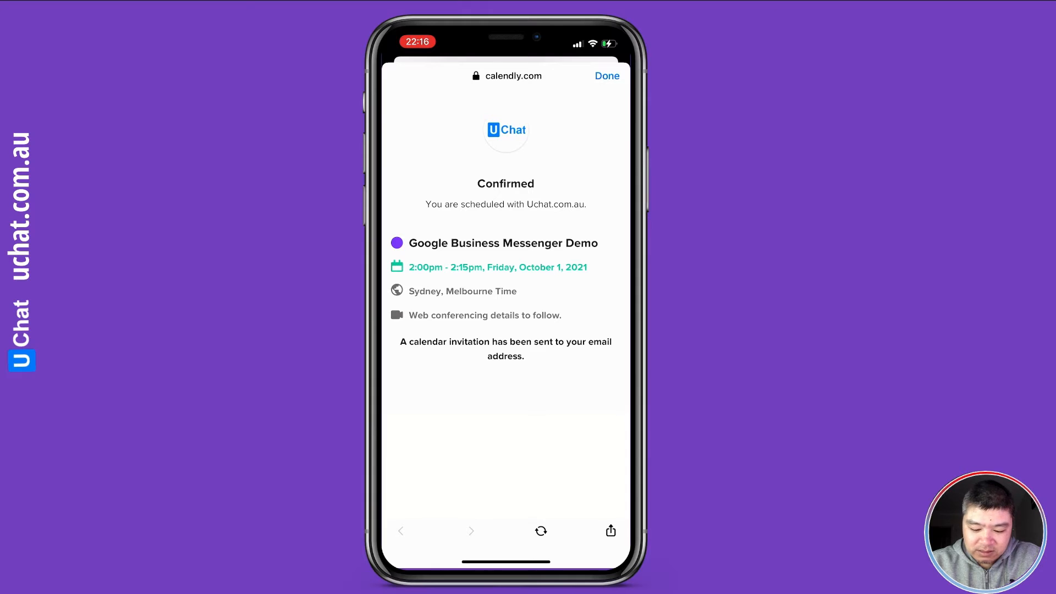
pyautogui.click(608, 76)
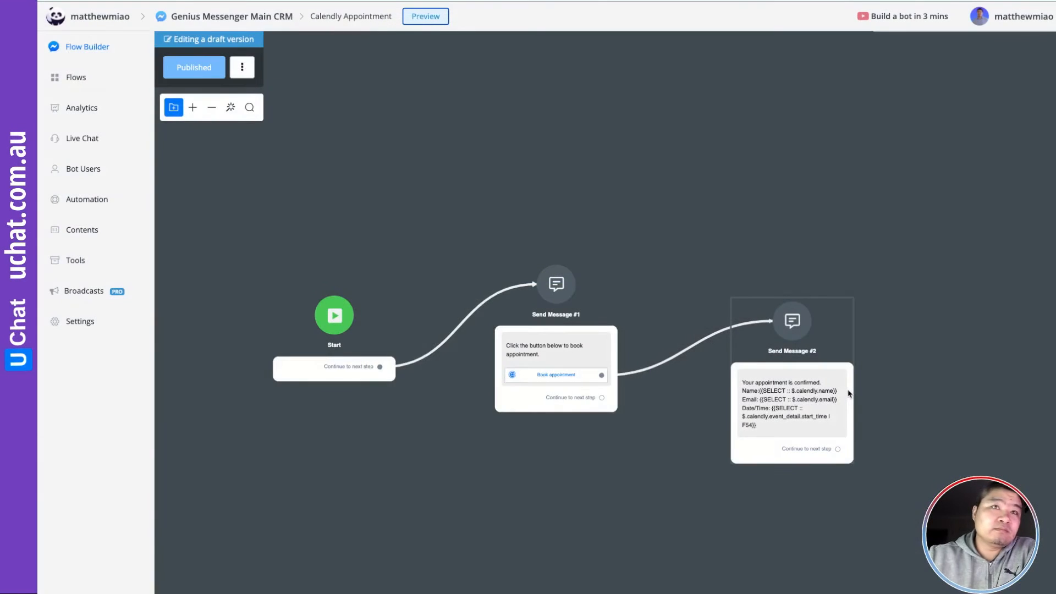
# Nudge the Send Message #2 node slightly upward on the flow canvas
pyautogui.click(809, 408)
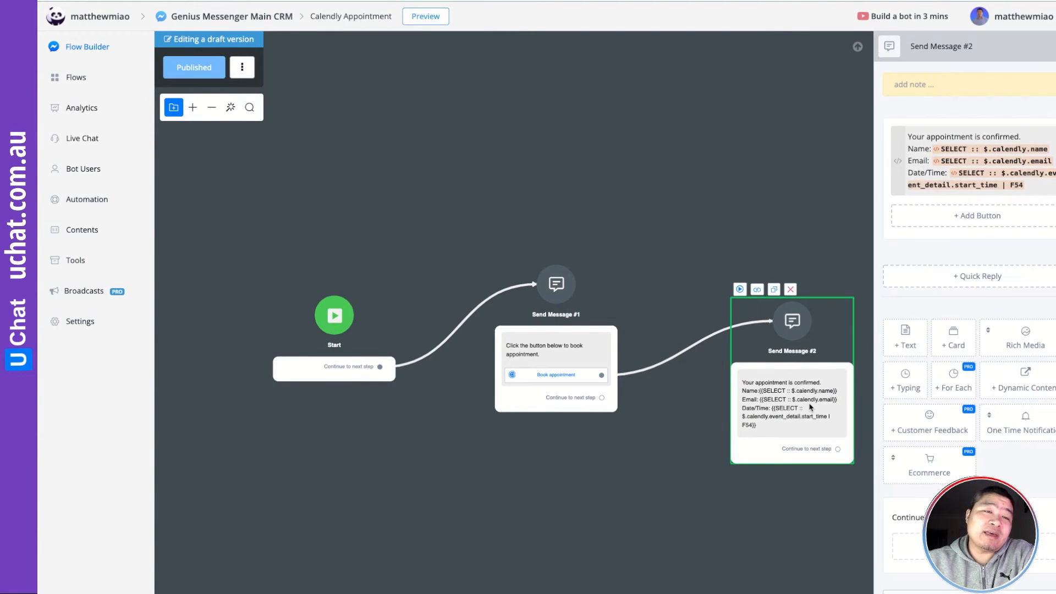
pyautogui.click(823, 281)
pyautogui.moveTo(830, 329); pyautogui.dragTo(829, 316)
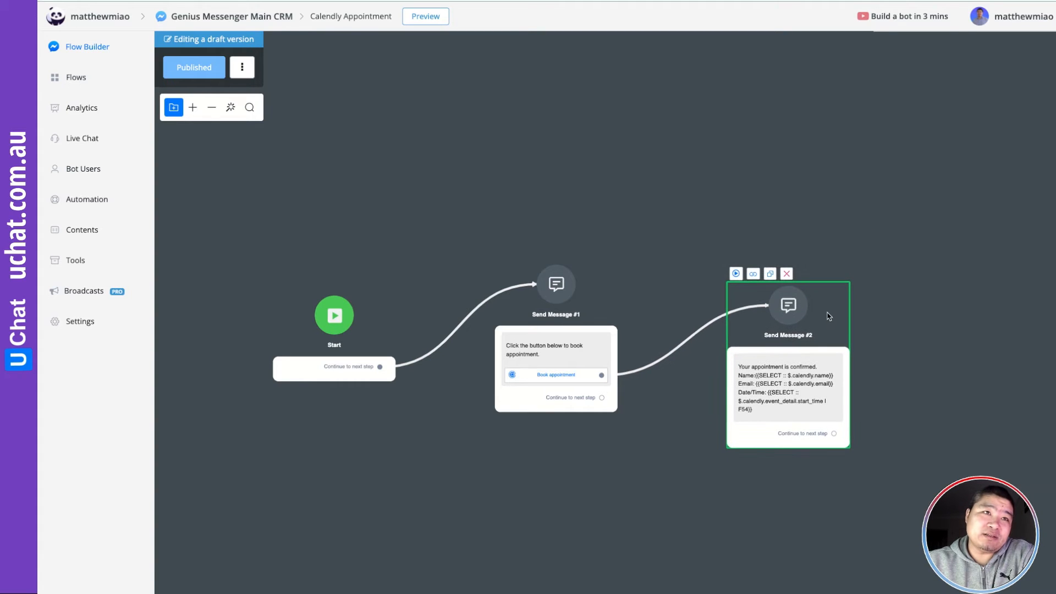
pyautogui.click(921, 332)
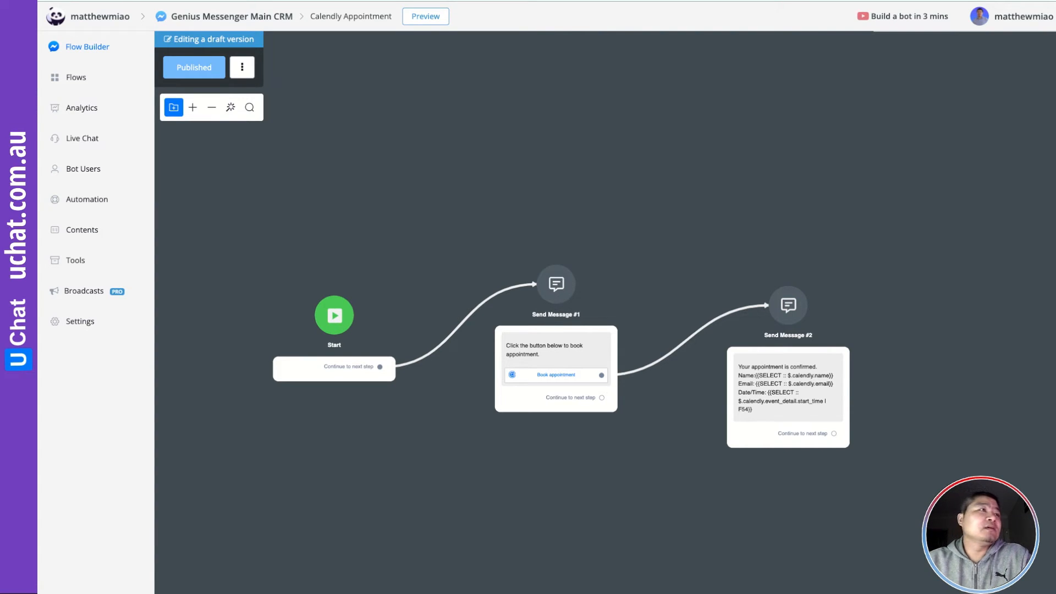
pyautogui.click(81, 230)
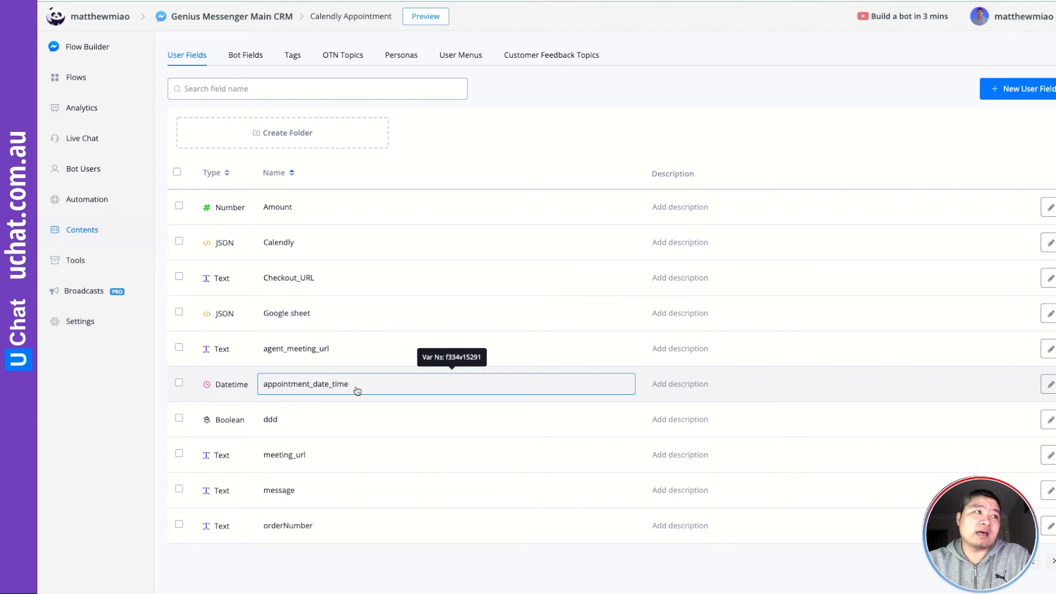
pyautogui.click(77, 79)
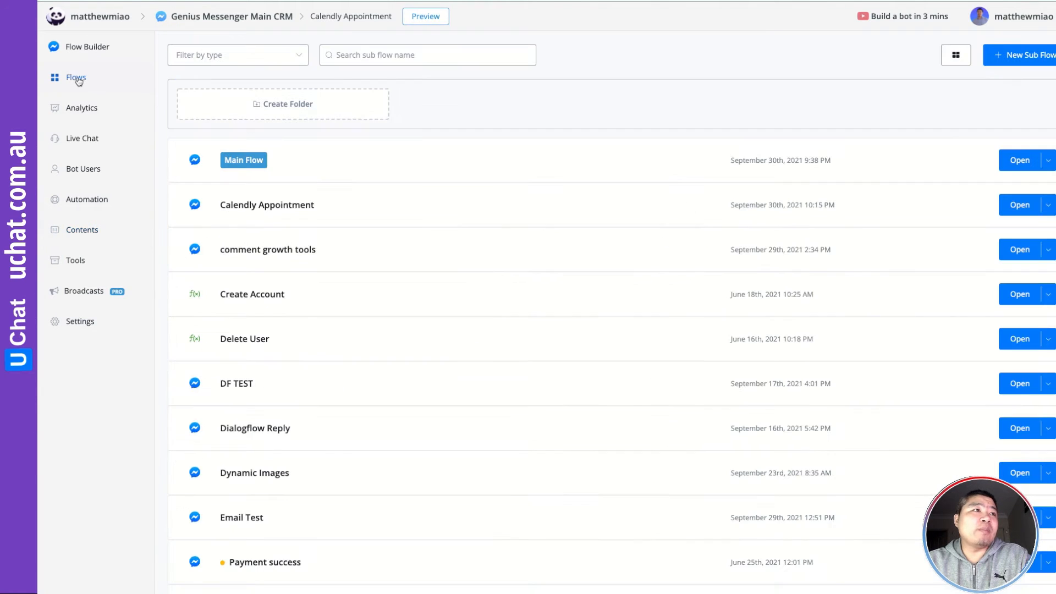
pyautogui.click(1016, 205)
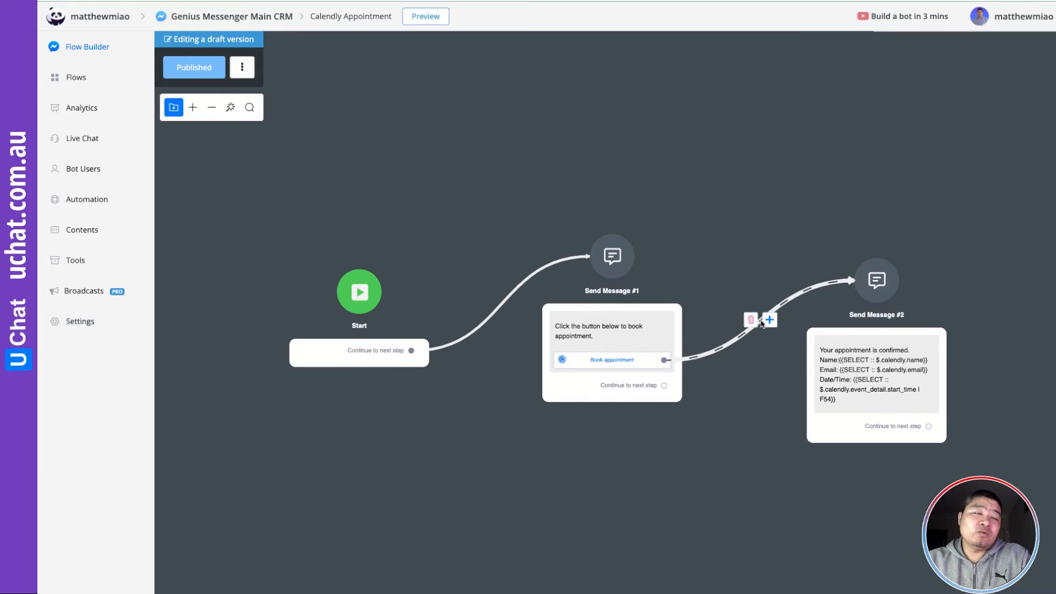
# Insert an Action step before Send Message #2 and add a Set Variable Value action
pyautogui.moveTo(763, 370); pyautogui.dragTo(739, 373)
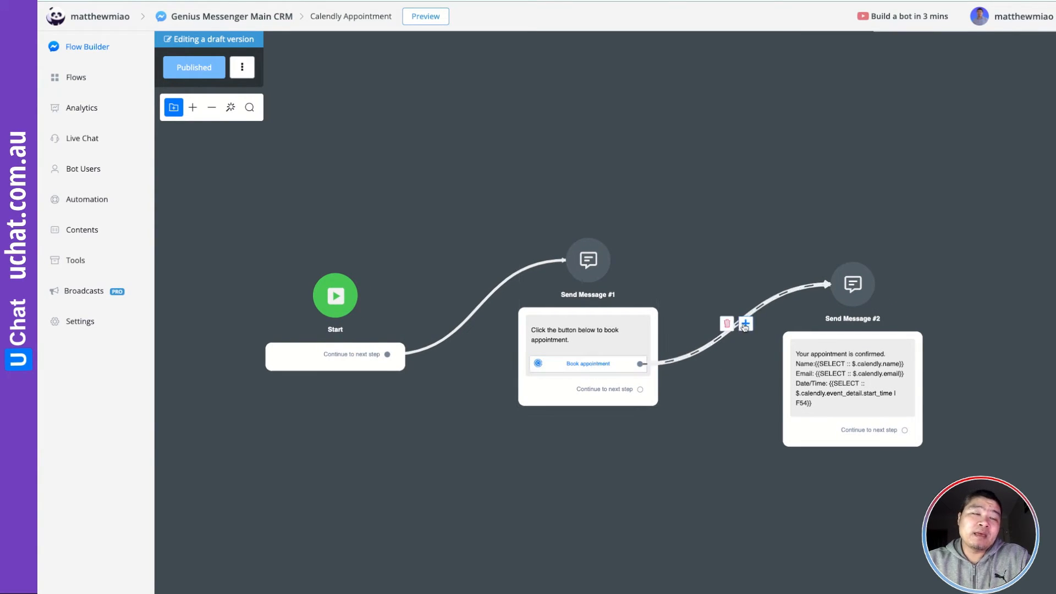
pyautogui.click(746, 324)
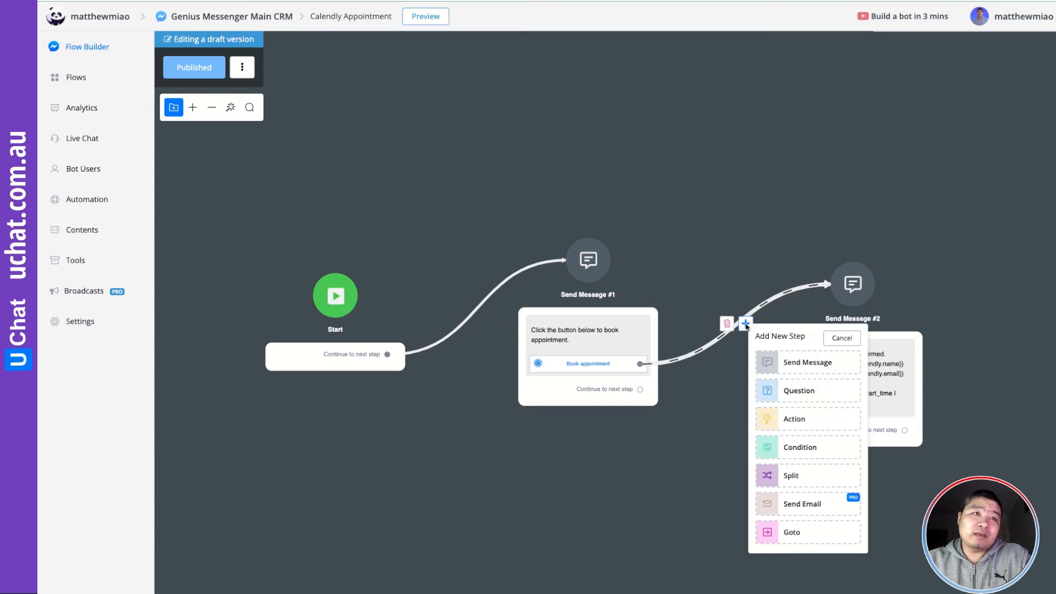
pyautogui.click(791, 417)
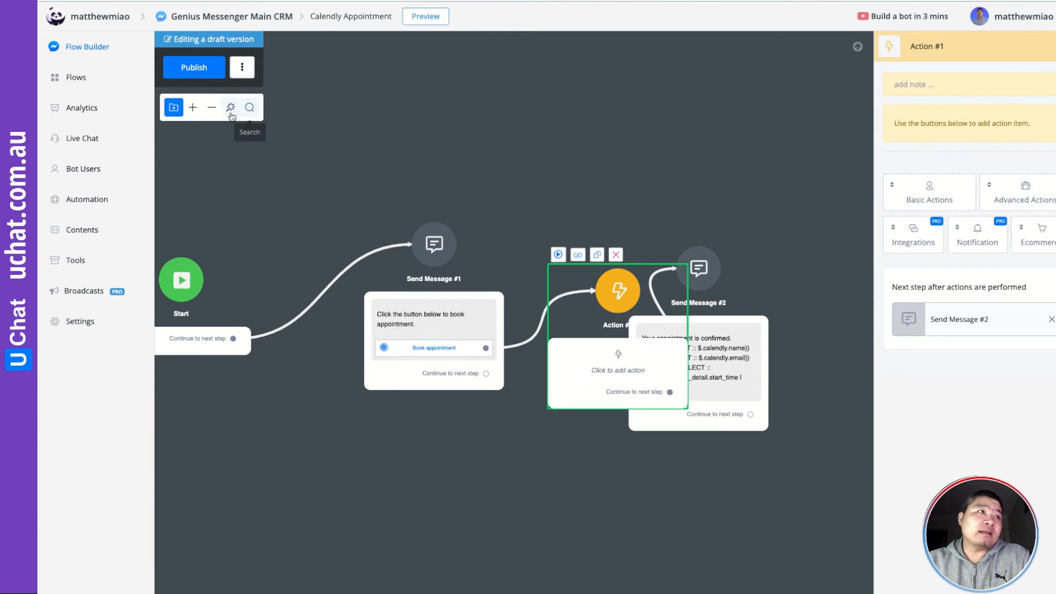
pyautogui.click(231, 107)
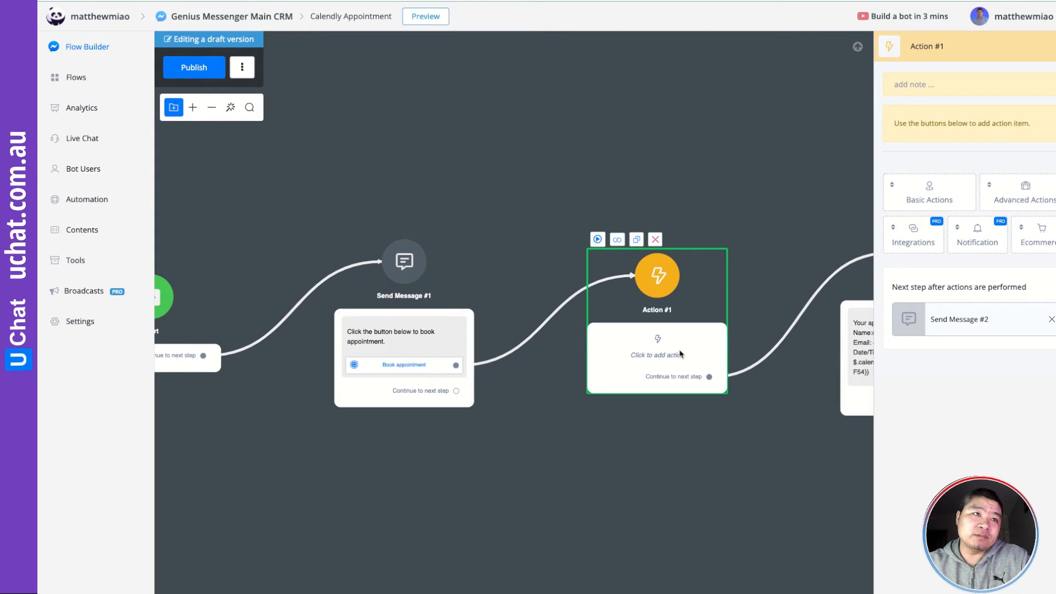
pyautogui.click(919, 198)
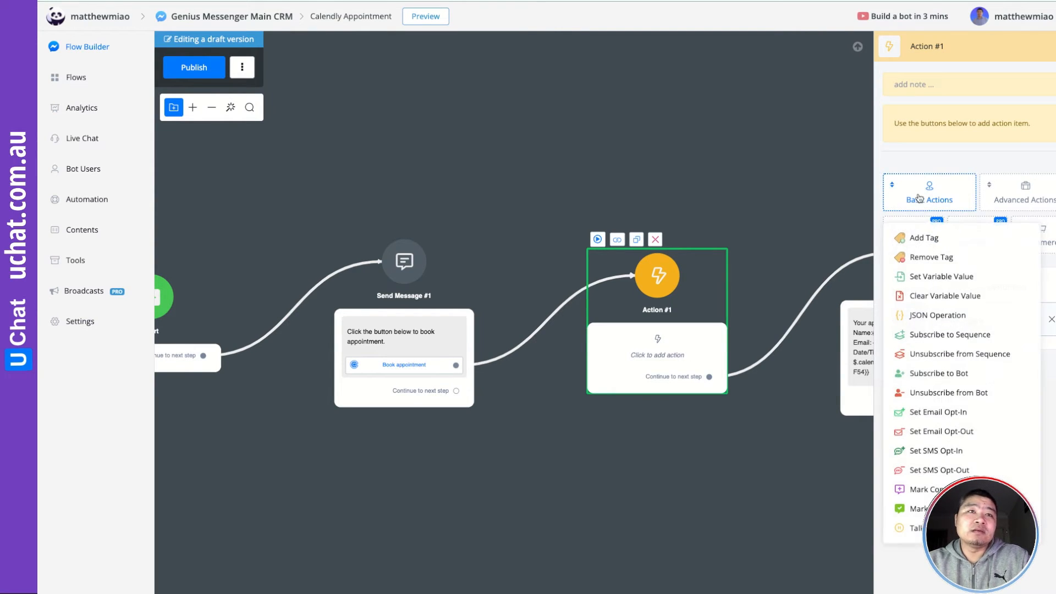
pyautogui.click(941, 278)
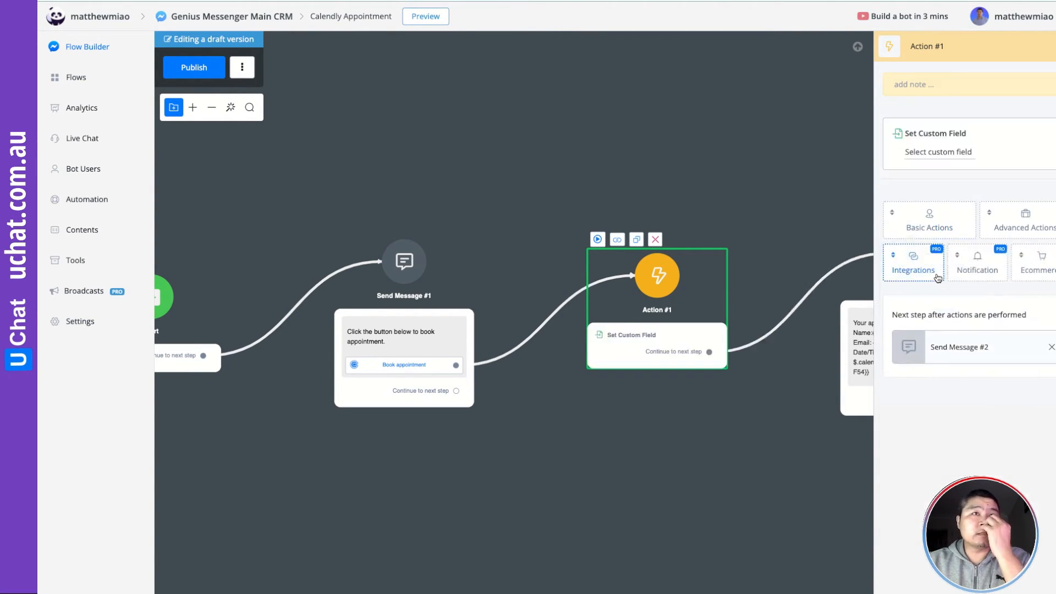
# Choose appointment_date_time as the custom field the action sets
pyautogui.click(939, 153)
pyautogui.click(304, 137)
pyautogui.scroll(-5, 295, 205)
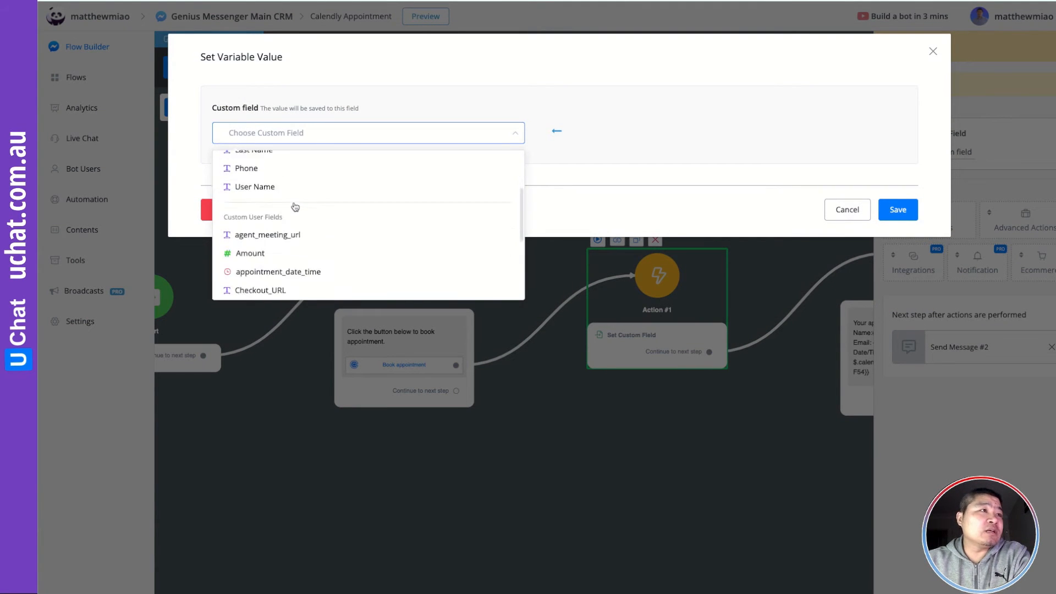
pyautogui.scroll(-2, 296, 207)
pyautogui.scroll(3, 296, 206)
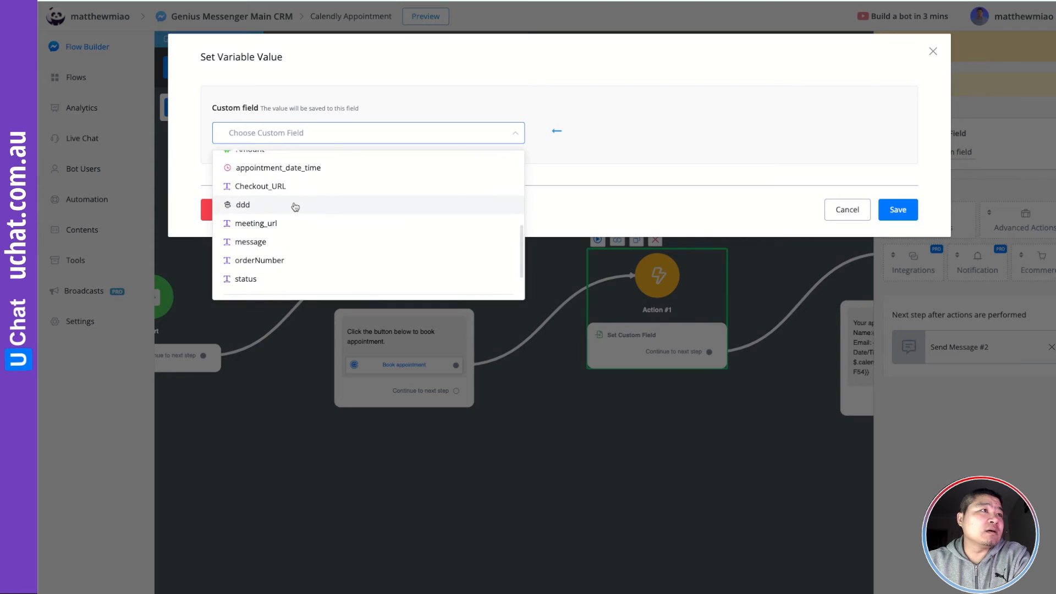
pyautogui.click(302, 173)
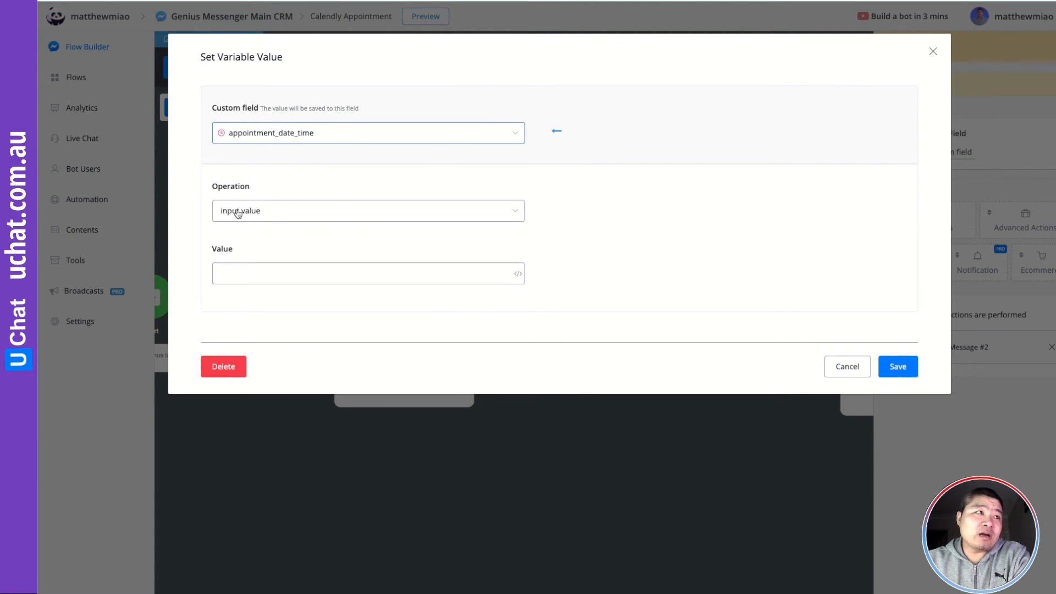
# Set its value to SELECT :: $.calendly.event_detail.start_time and save
pyautogui.click(518, 273)
pyautogui.click(577, 203)
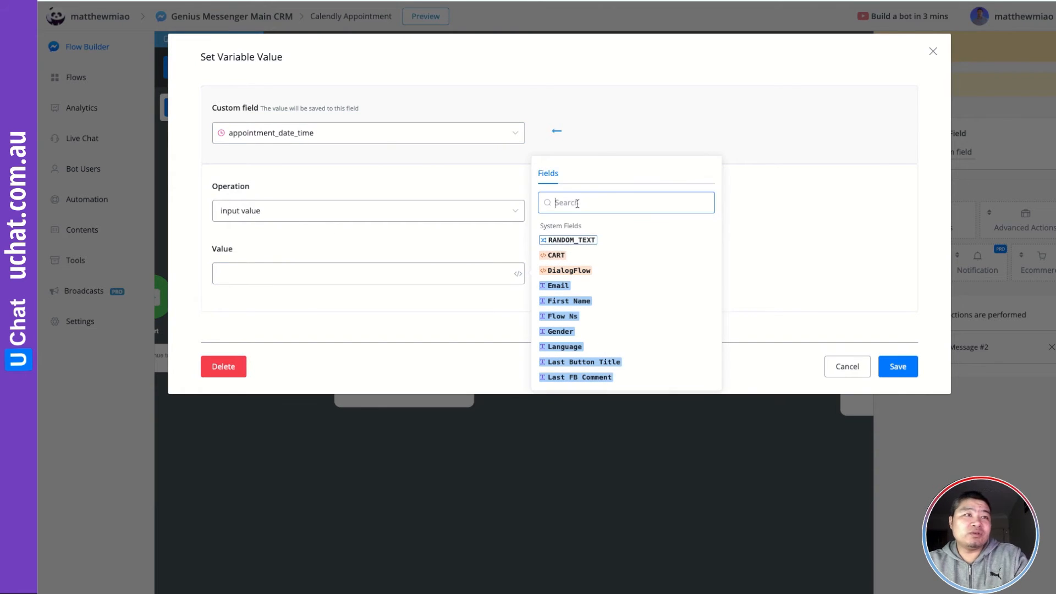
pyautogui.write('s')
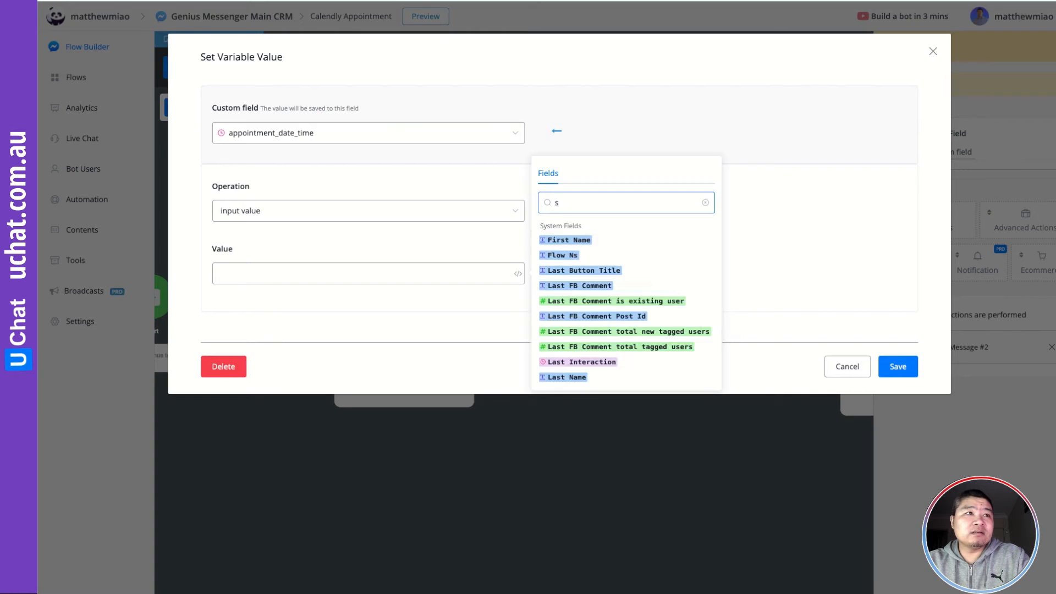
pyautogui.write('el')
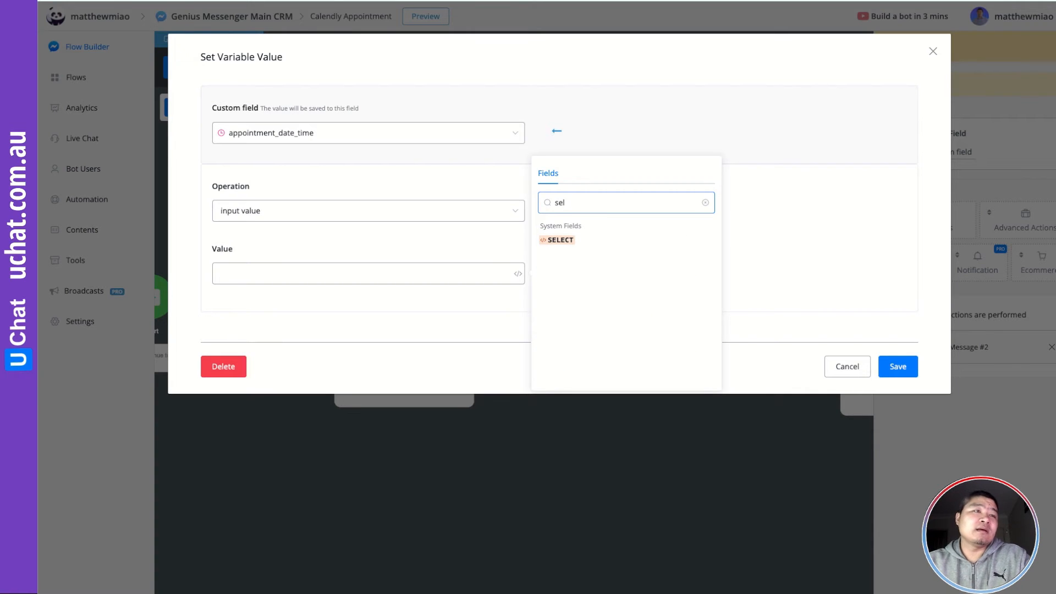
pyautogui.click(566, 240)
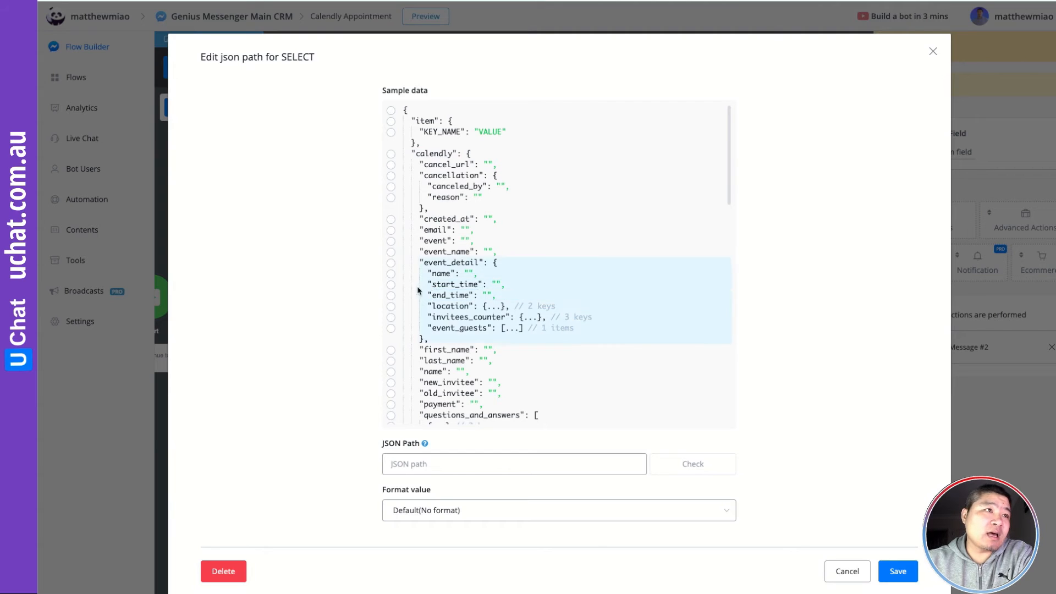
pyautogui.click(391, 285)
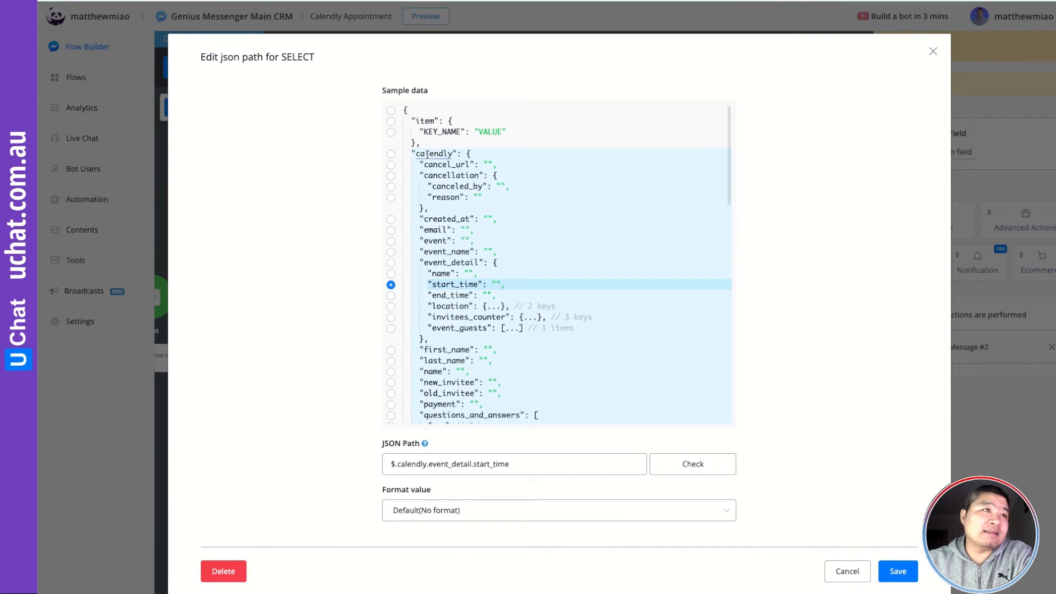
pyautogui.click(899, 572)
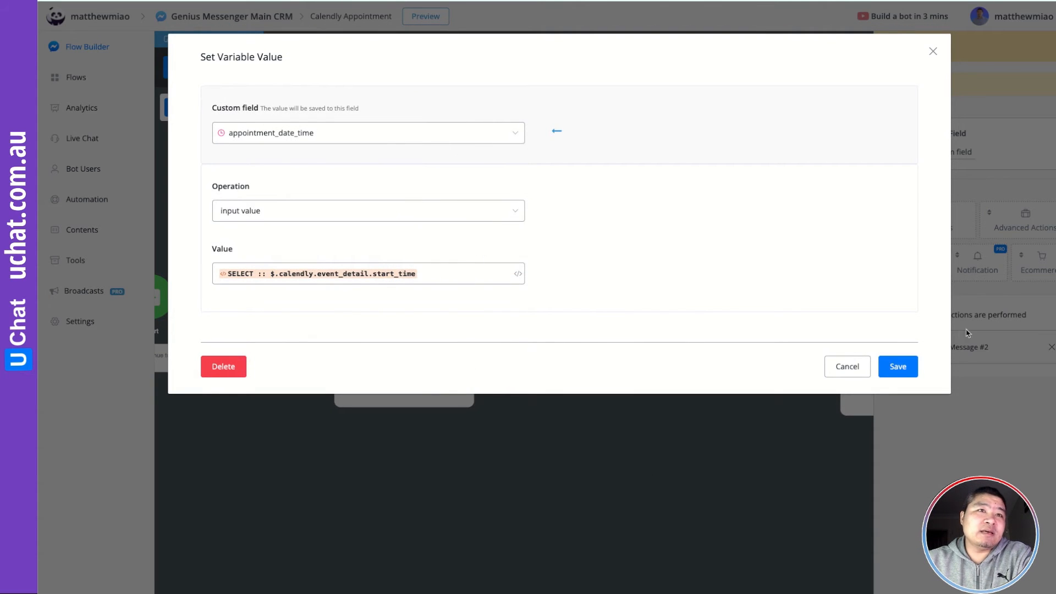
pyautogui.click(916, 368)
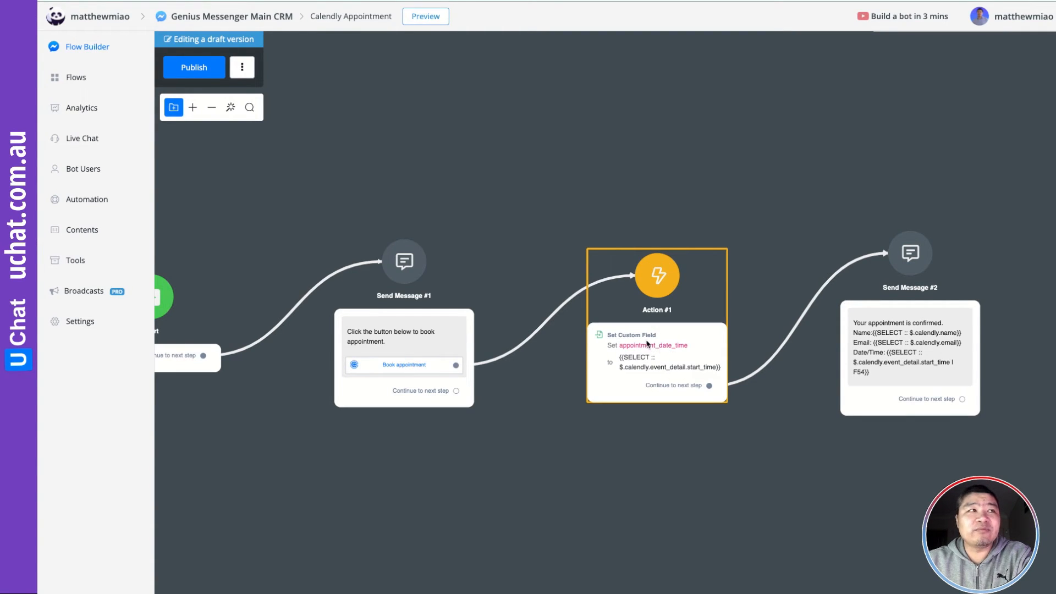
# Publish the Calendly Appointment flow and open the New Trigger list under Automation > Triggers
pyautogui.click(200, 74)
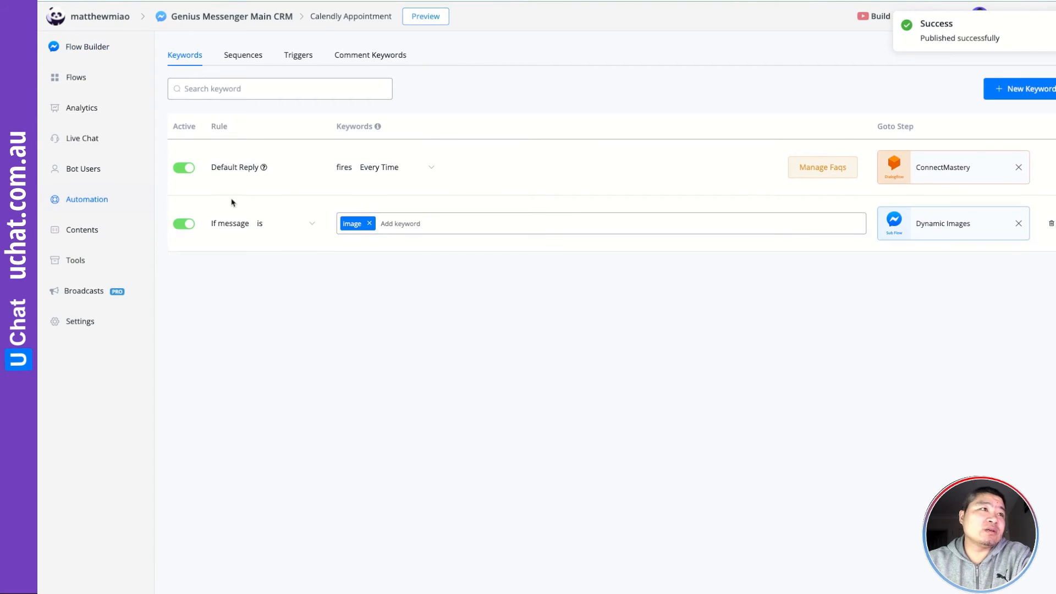
pyautogui.click(302, 56)
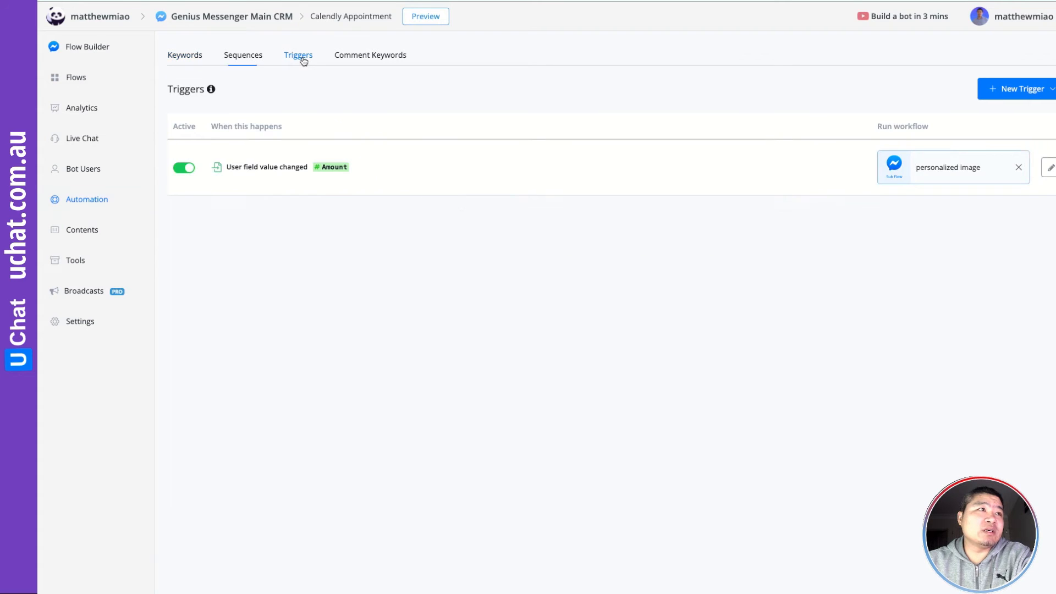
pyautogui.click(1020, 92)
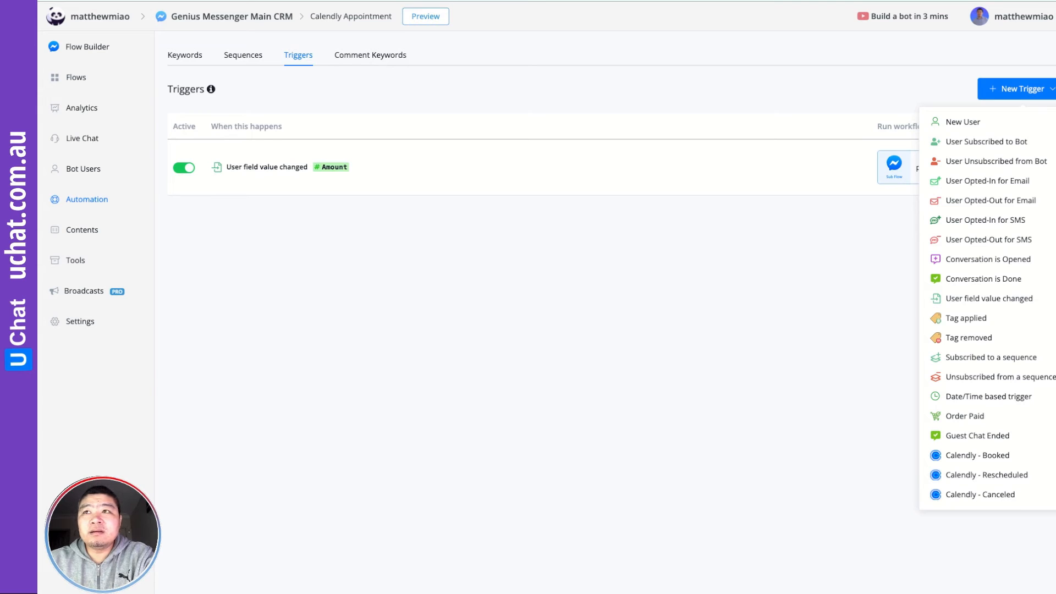
# Save a Date/Time trigger firing 1 Hours Before appointment_date_time, then choose its sub flow
pyautogui.click(997, 397)
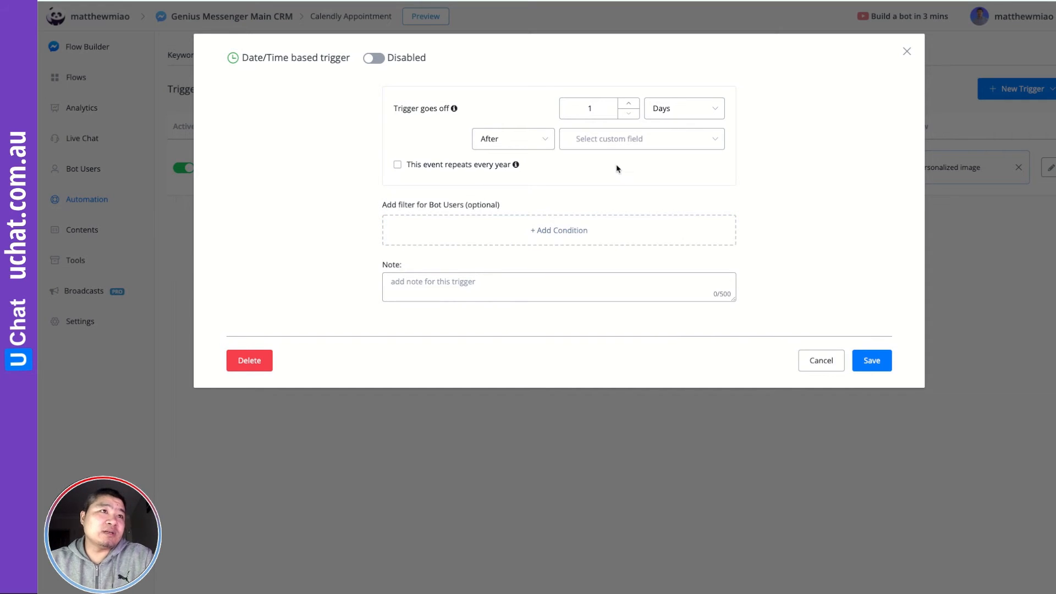
pyautogui.click(602, 142)
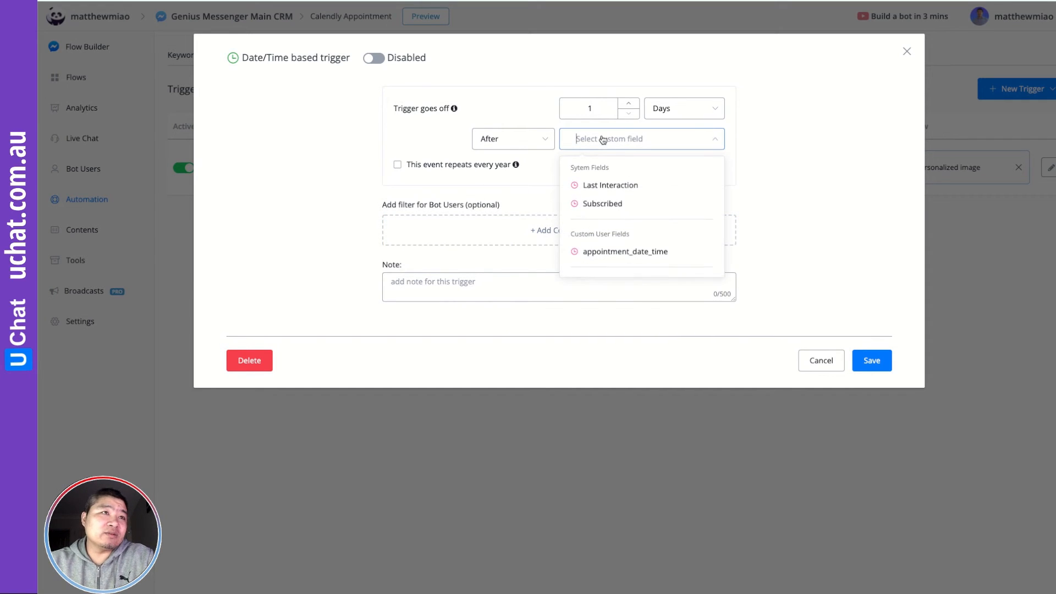
pyautogui.click(627, 253)
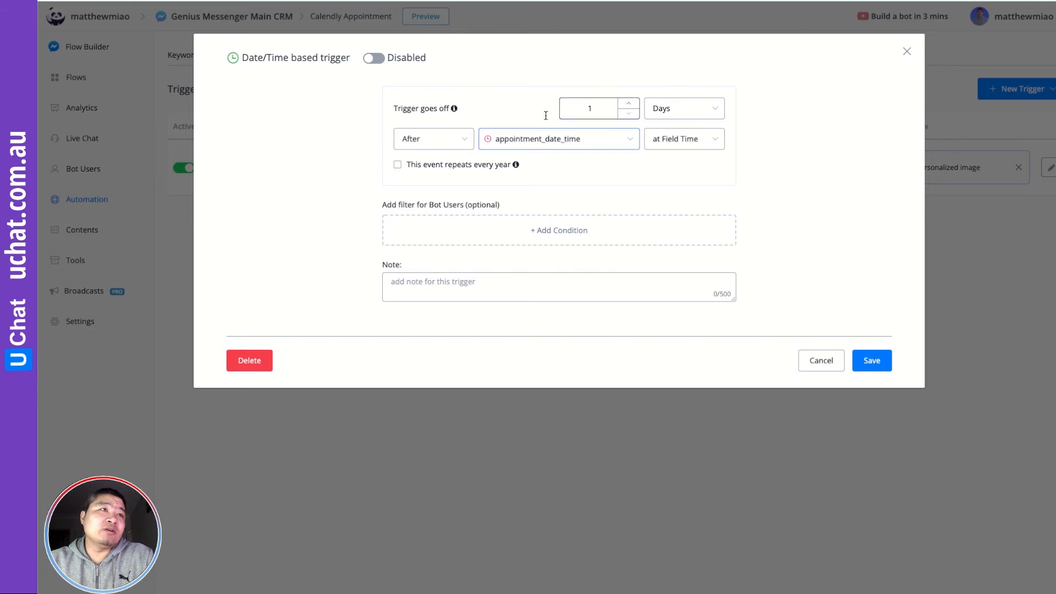
pyautogui.click(430, 140)
pyautogui.click(423, 186)
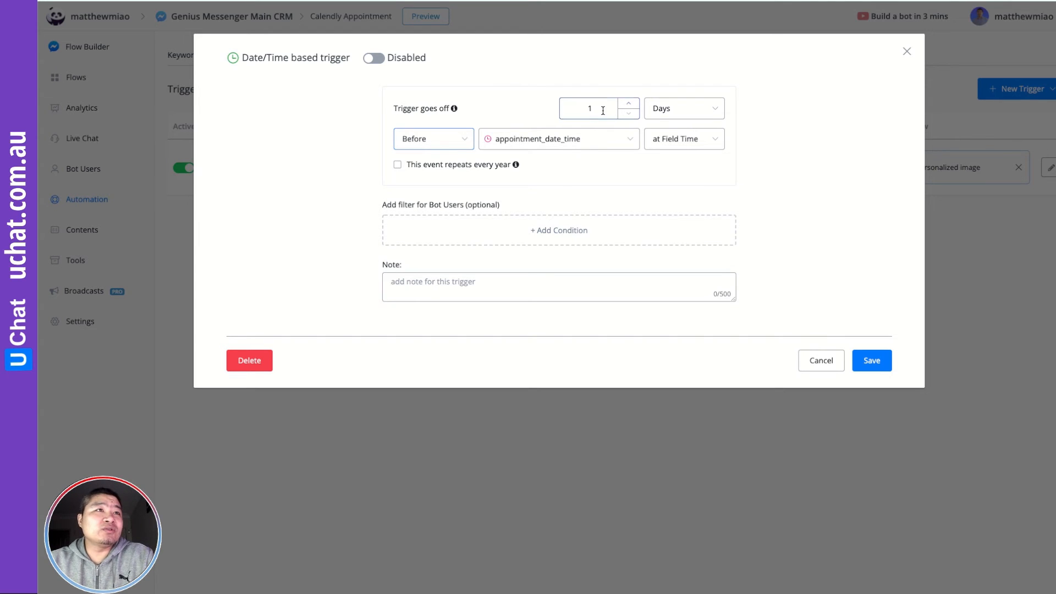
pyautogui.moveTo(596, 110); pyautogui.dragTo(578, 108)
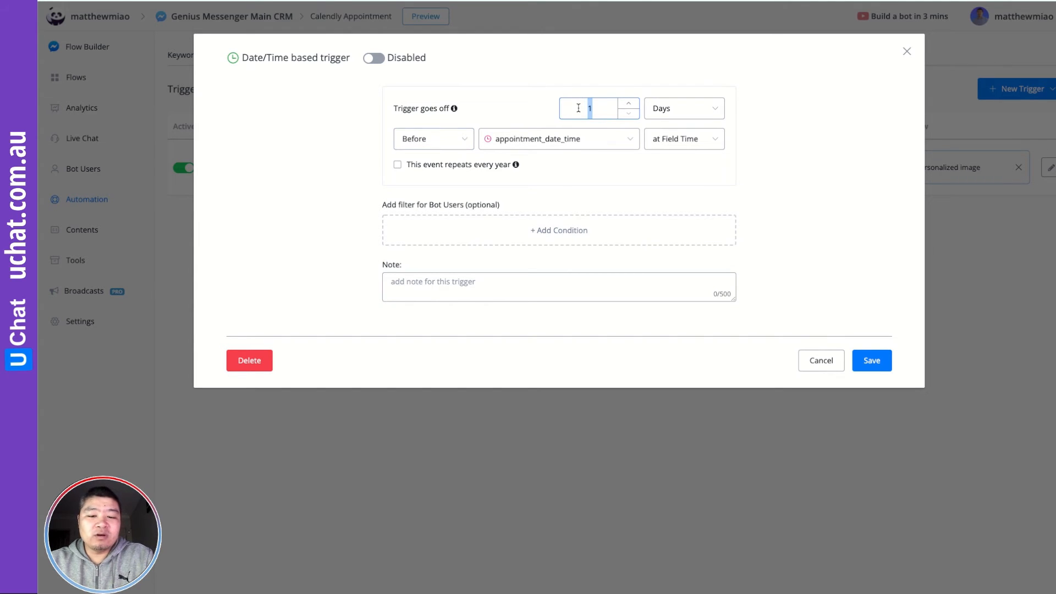
pyautogui.click(667, 108)
pyautogui.click(671, 155)
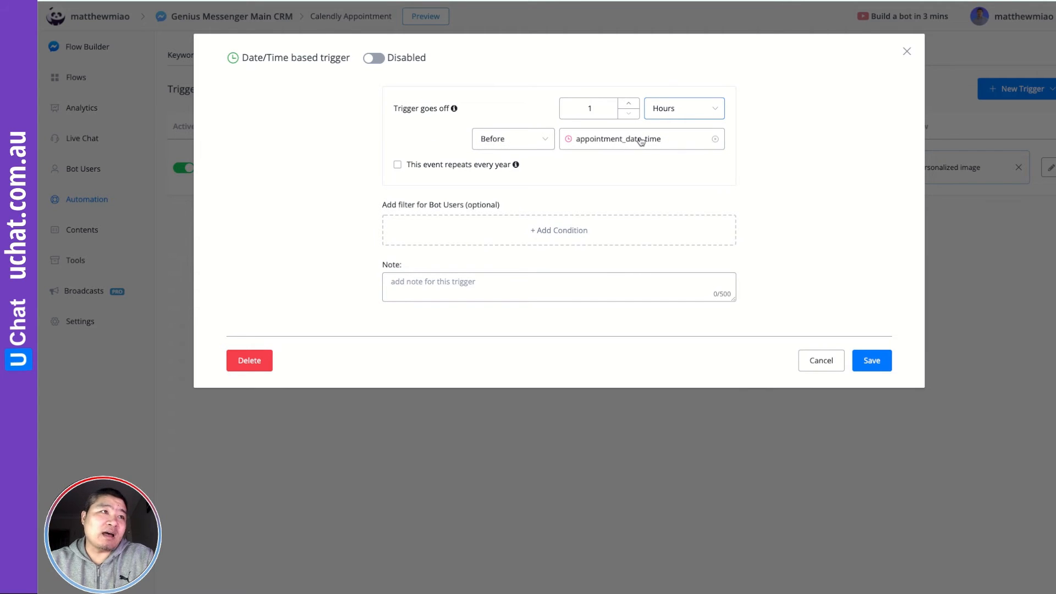
pyautogui.click(872, 361)
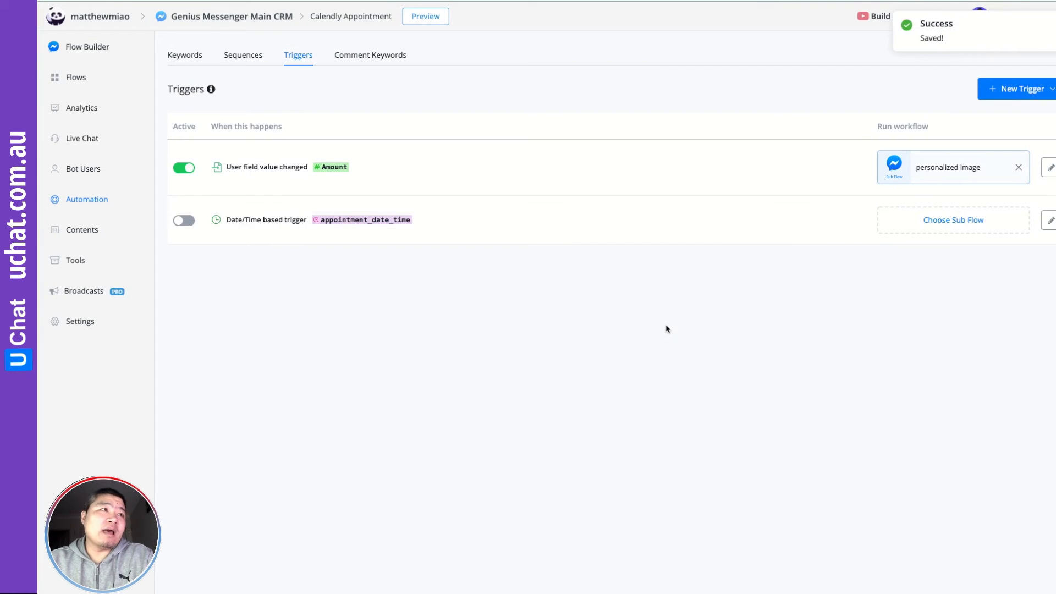
pyautogui.click(933, 226)
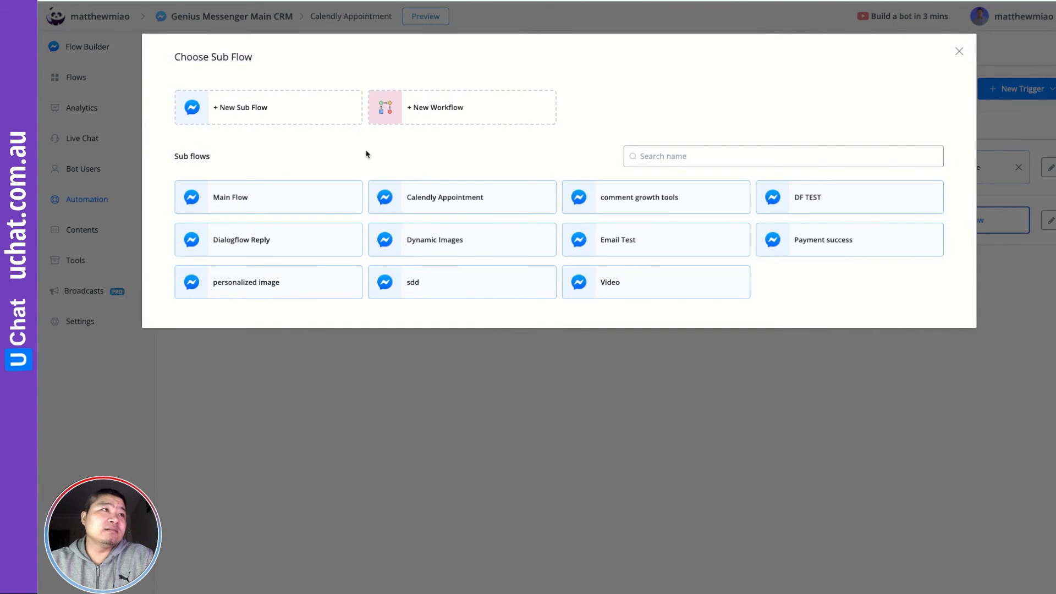
# Create a 'Reminder Flow' sub flow for the trigger and switch the trigger to Active
pyautogui.click(263, 116)
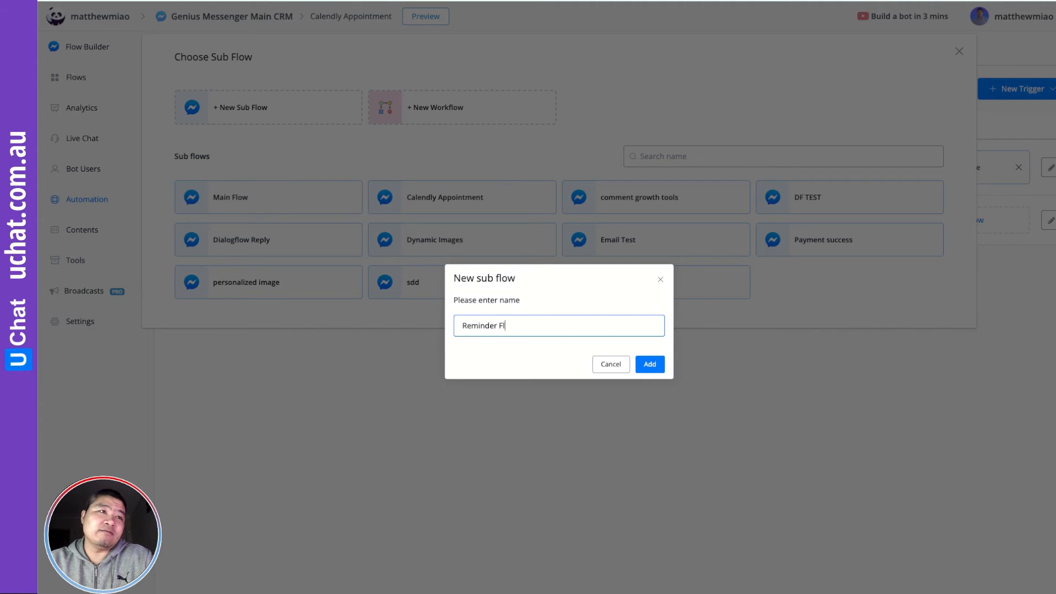
pyautogui.click(648, 364)
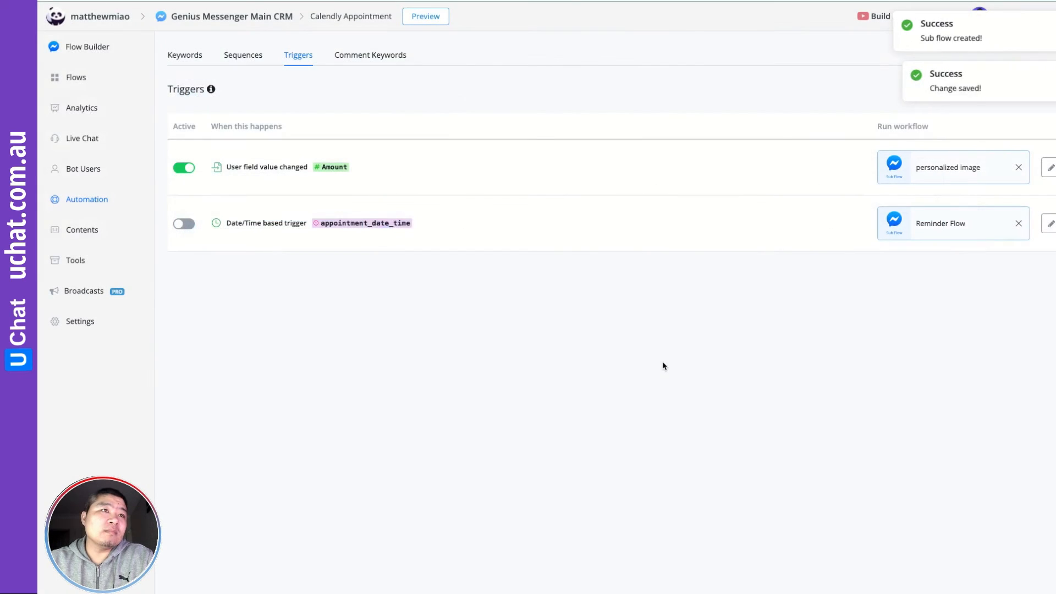
pyautogui.click(183, 225)
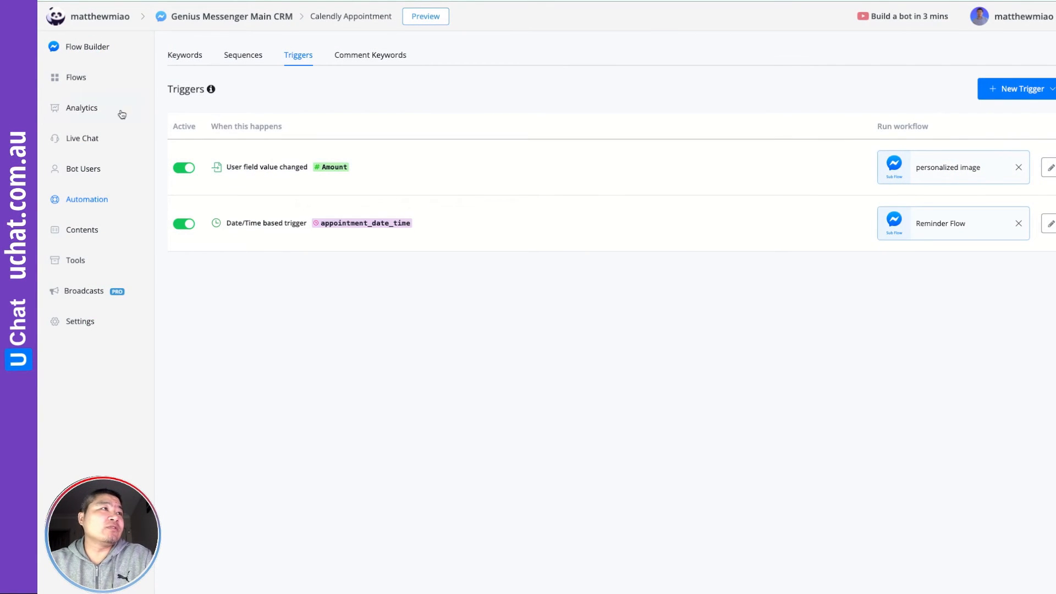
# Open Send Message #2 in the Calendly Appointment flow and add a 'Cancel Appointment' button
pyautogui.click(88, 82)
pyautogui.click(1019, 204)
pyautogui.moveTo(860, 419); pyautogui.dragTo(596, 365)
pyautogui.click(678, 306)
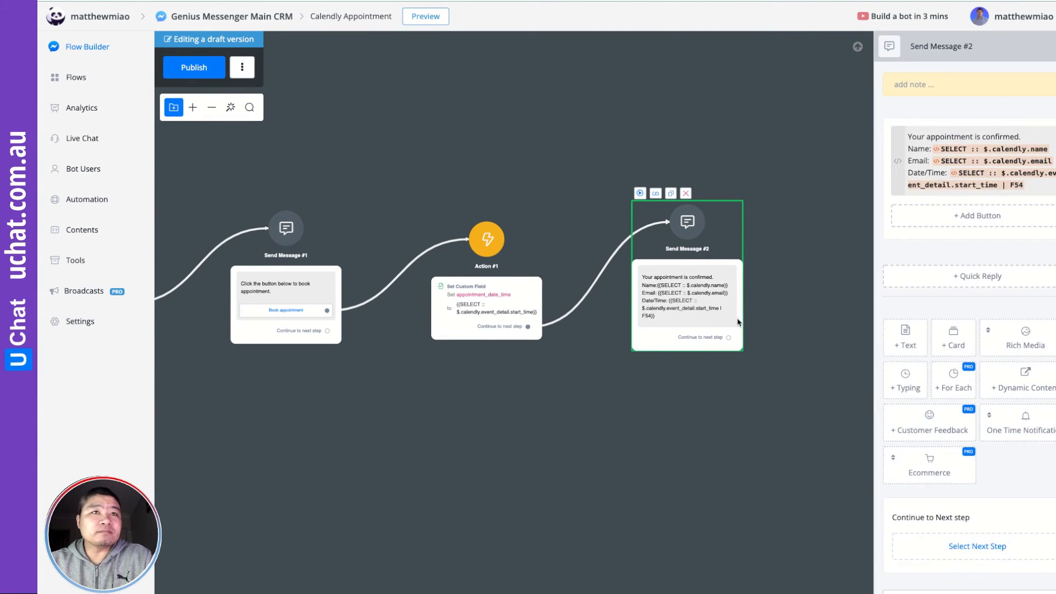
pyautogui.click(999, 217)
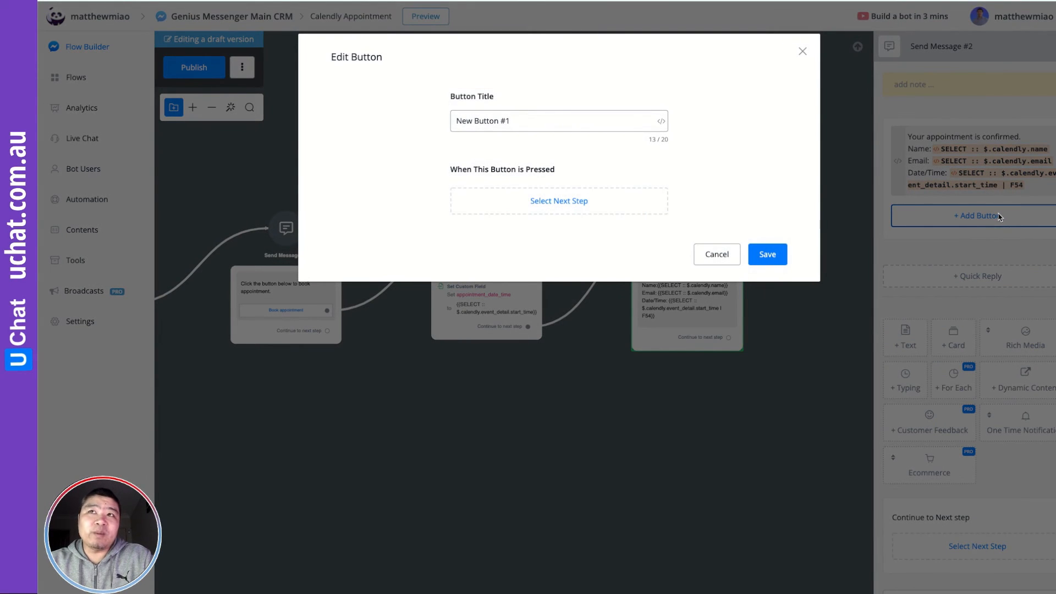
pyautogui.click(543, 120)
pyautogui.hotkey('ctrl', 'a')
pyautogui.write('V')
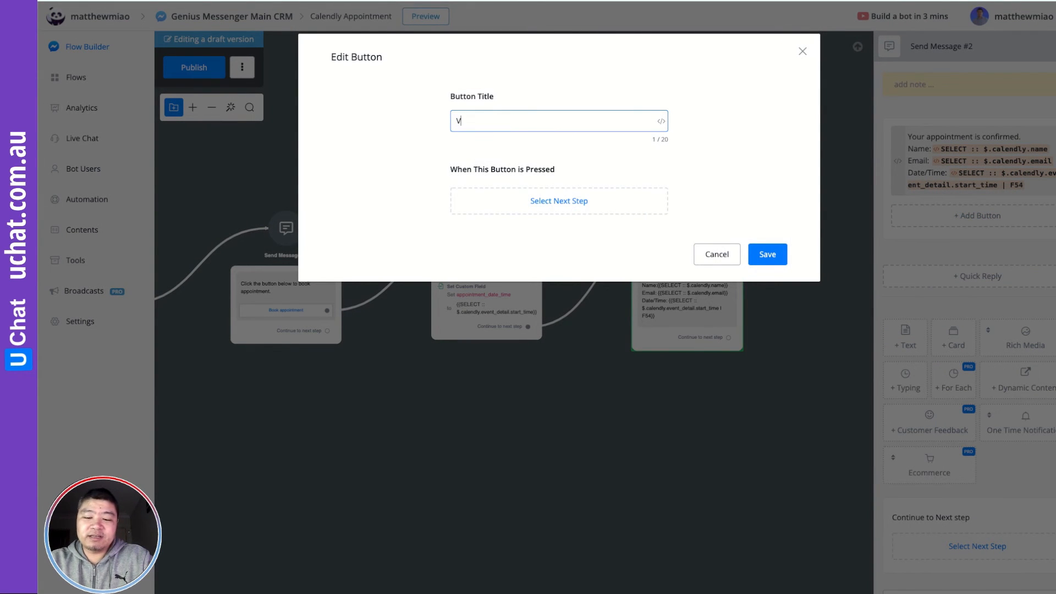
pyautogui.press('BackSpace')
pyautogui.write('Cannel Appointment')
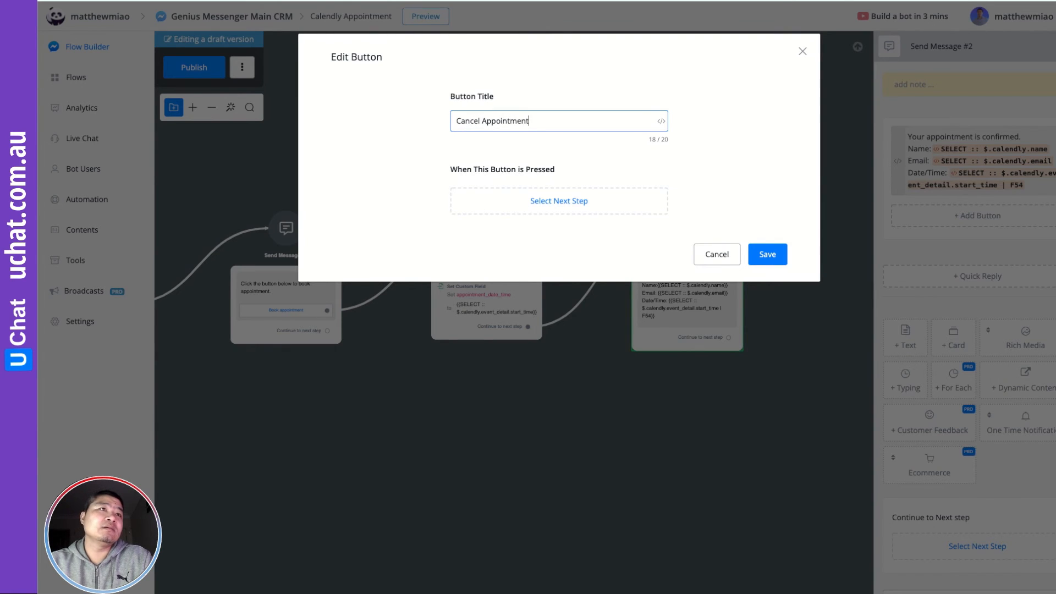
pyautogui.click(768, 254)
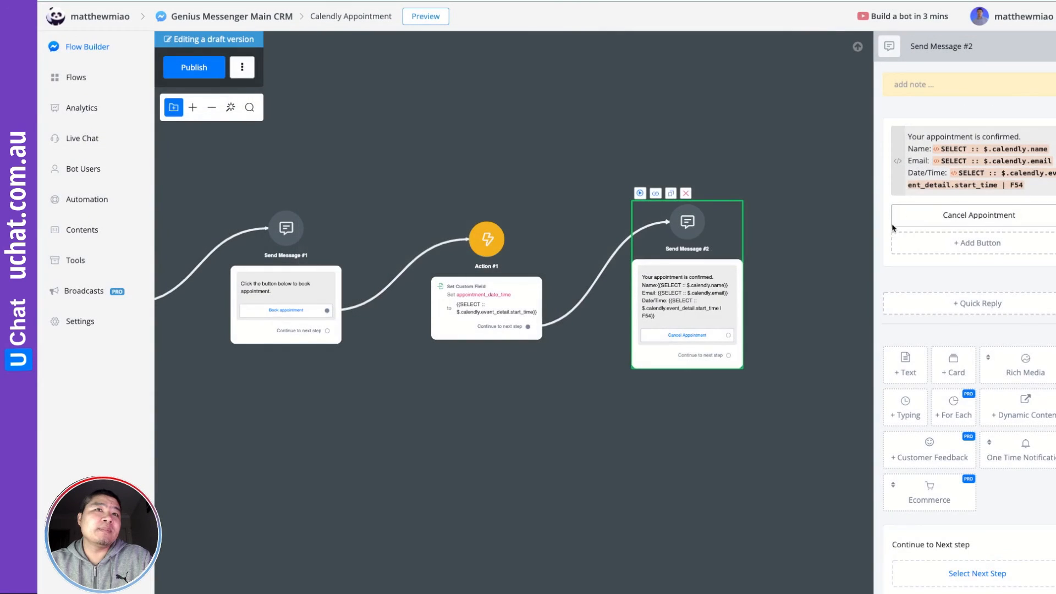
# Make the button open the website SELECT $.calendly.cancel_url and save it
pyautogui.click(963, 220)
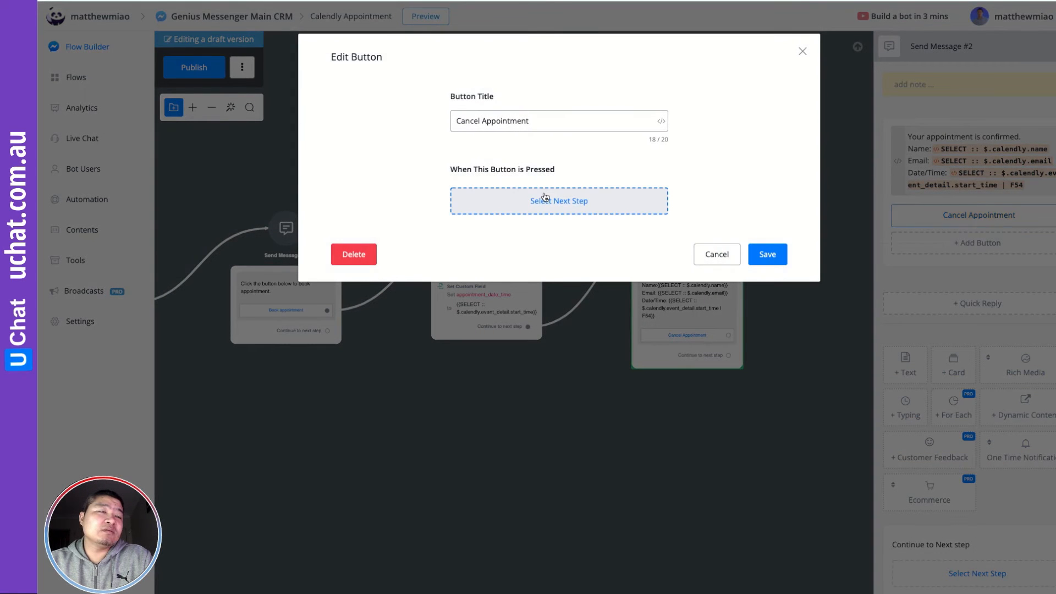
pyautogui.click(545, 197)
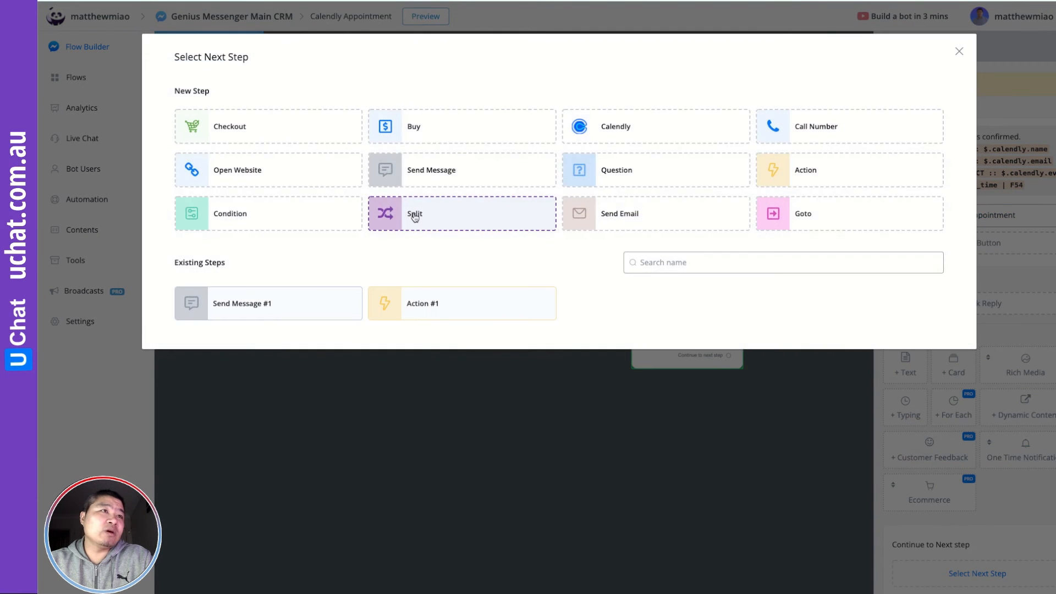
pyautogui.click(247, 172)
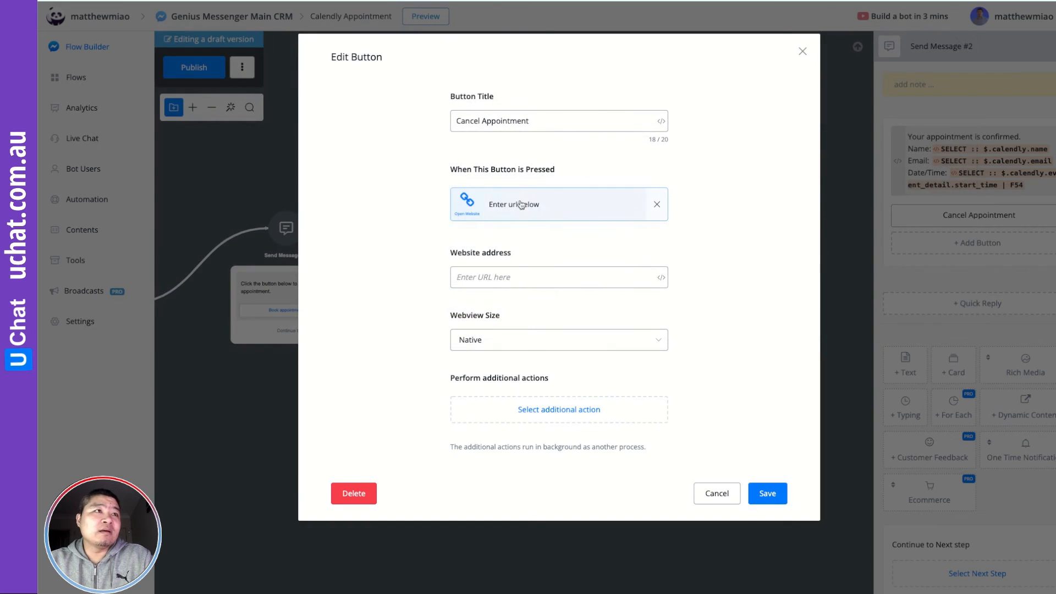
pyautogui.click(662, 279)
pyautogui.click(705, 207)
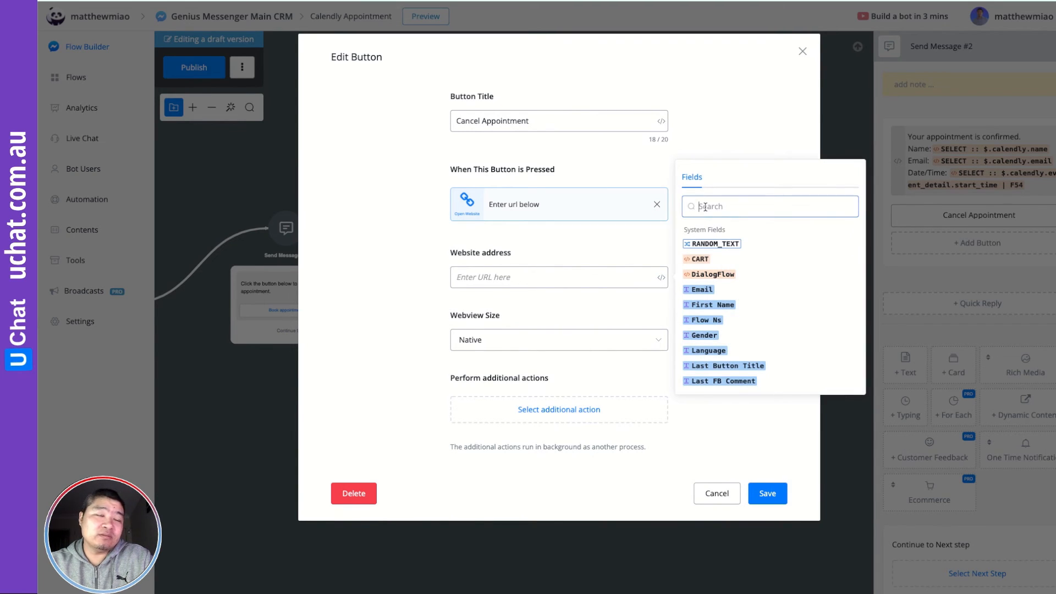
pyautogui.write('sel')
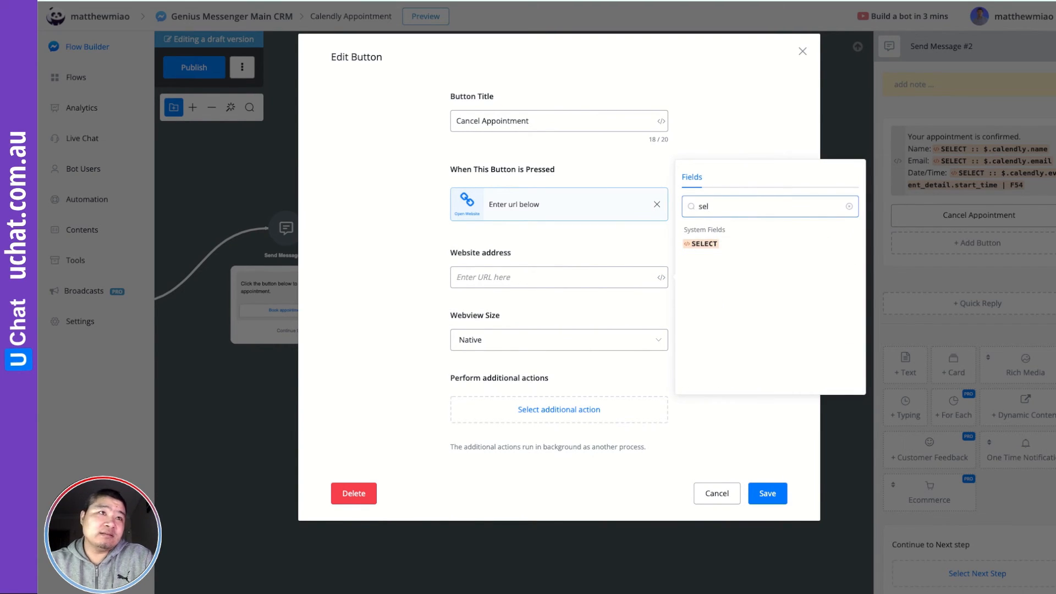
pyautogui.click(706, 244)
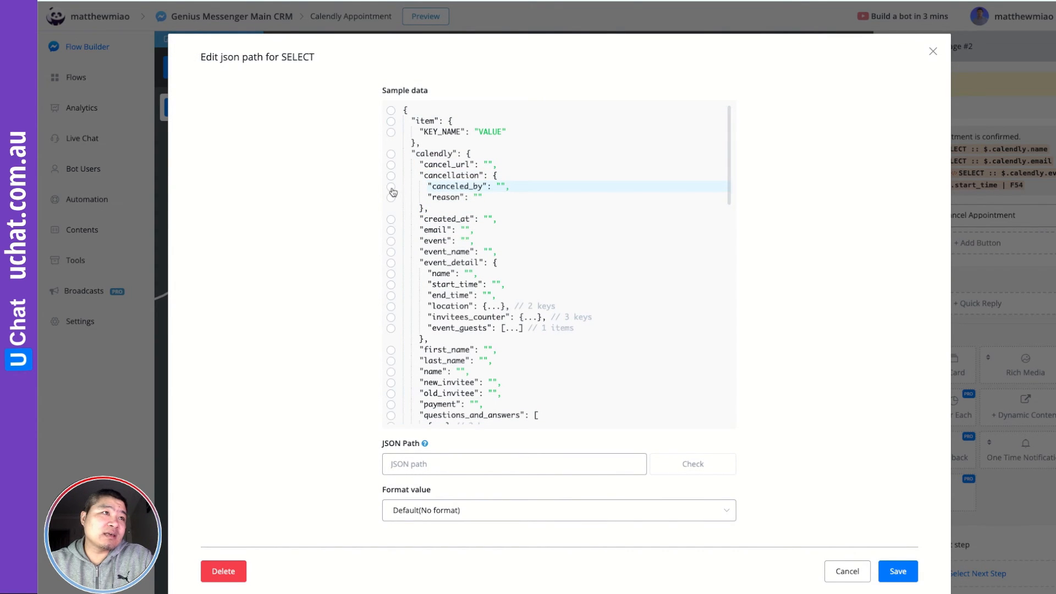
pyautogui.click(391, 165)
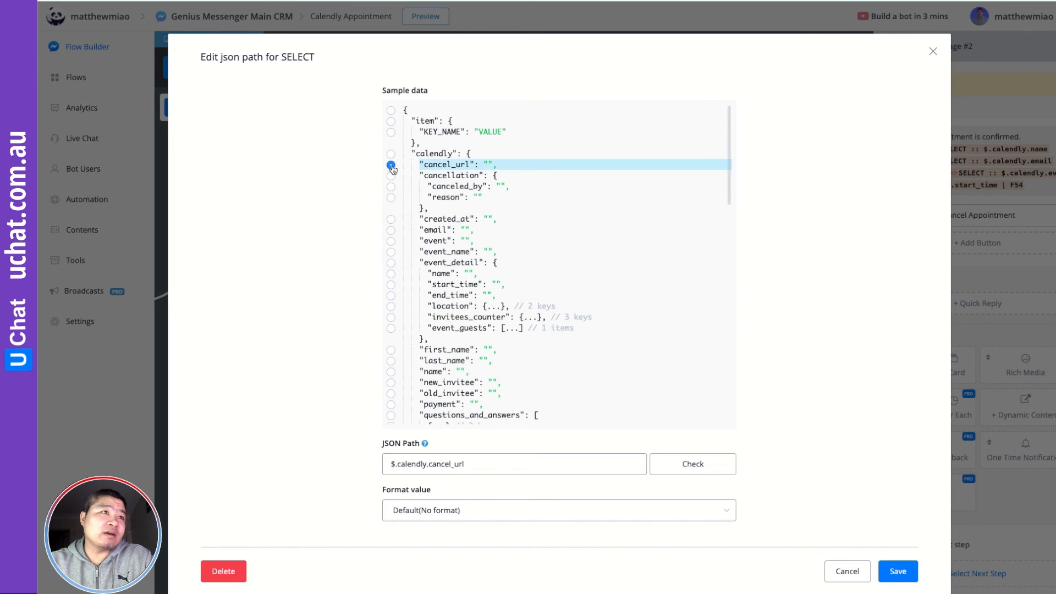
pyautogui.click(898, 571)
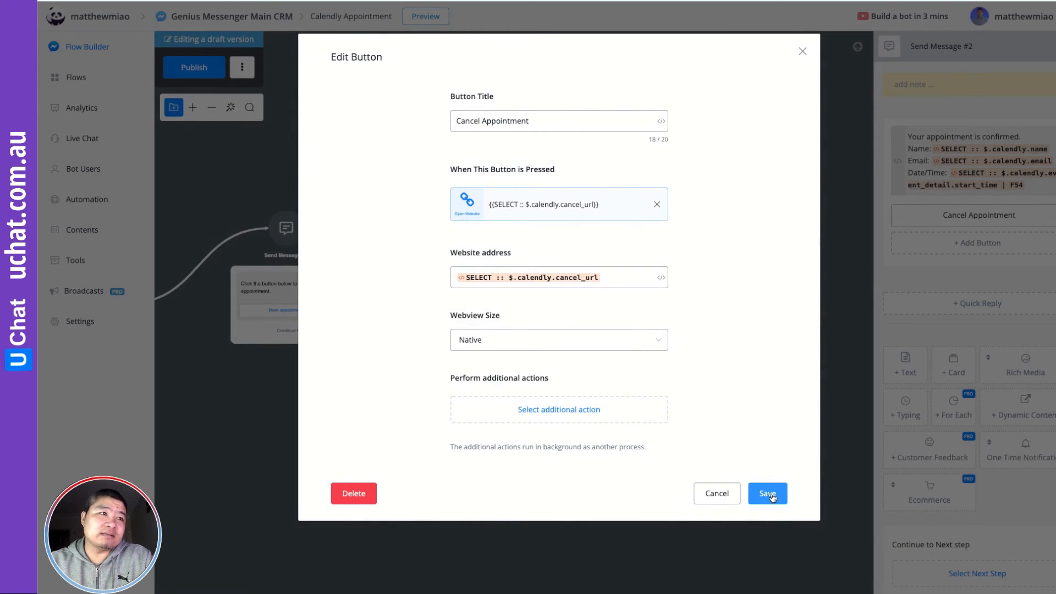
pyautogui.click(768, 493)
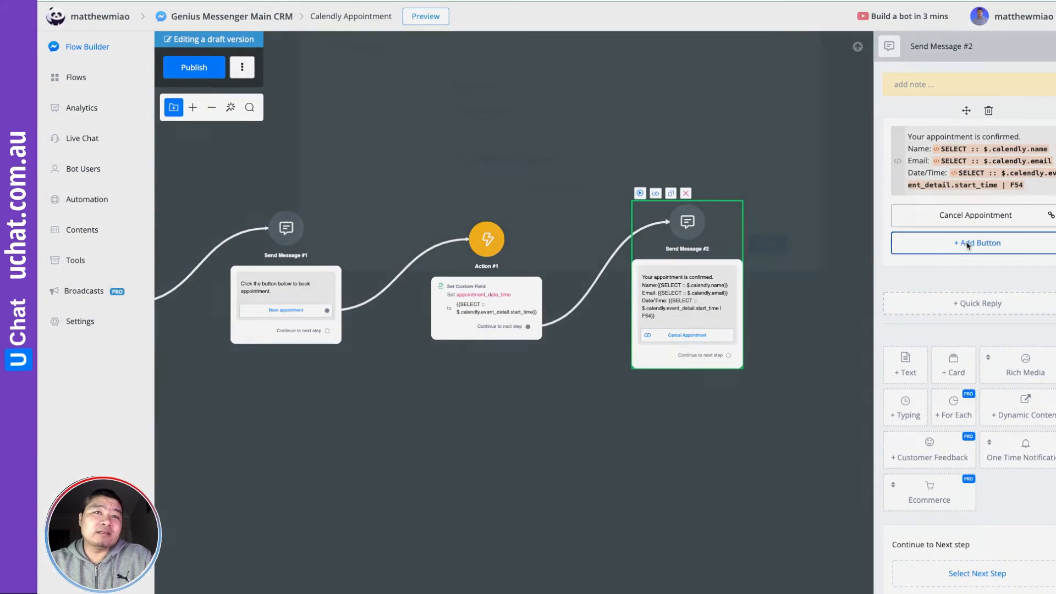
pyautogui.click(968, 245)
# Title the second button 'Reschedule' and set its next step to Open Website
pyautogui.click(507, 120)
pyautogui.hotkey('ctrl', 'a')
pyautogui.write('Re')
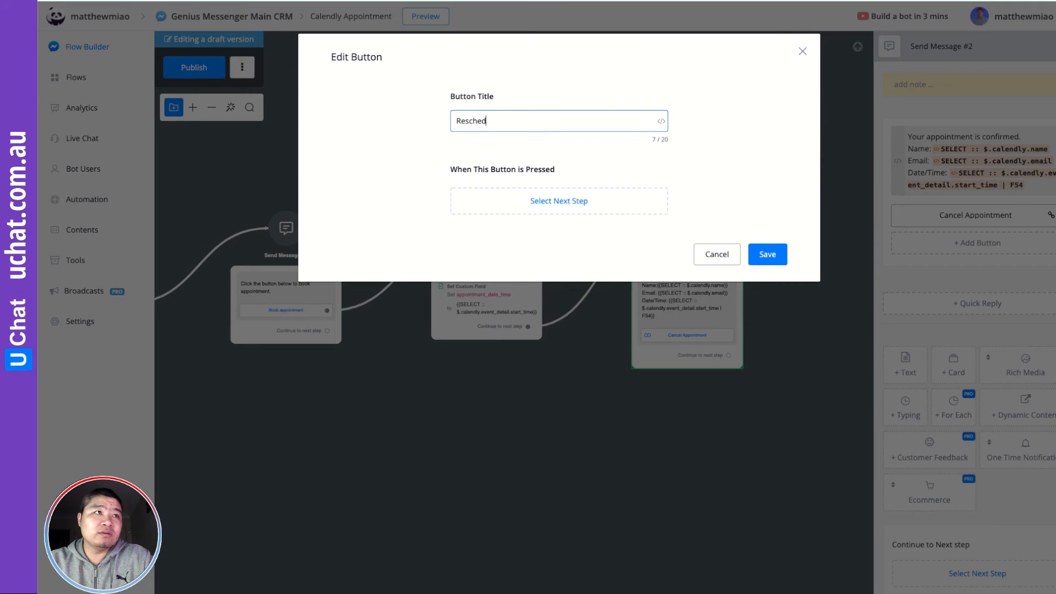
pyautogui.click(574, 203)
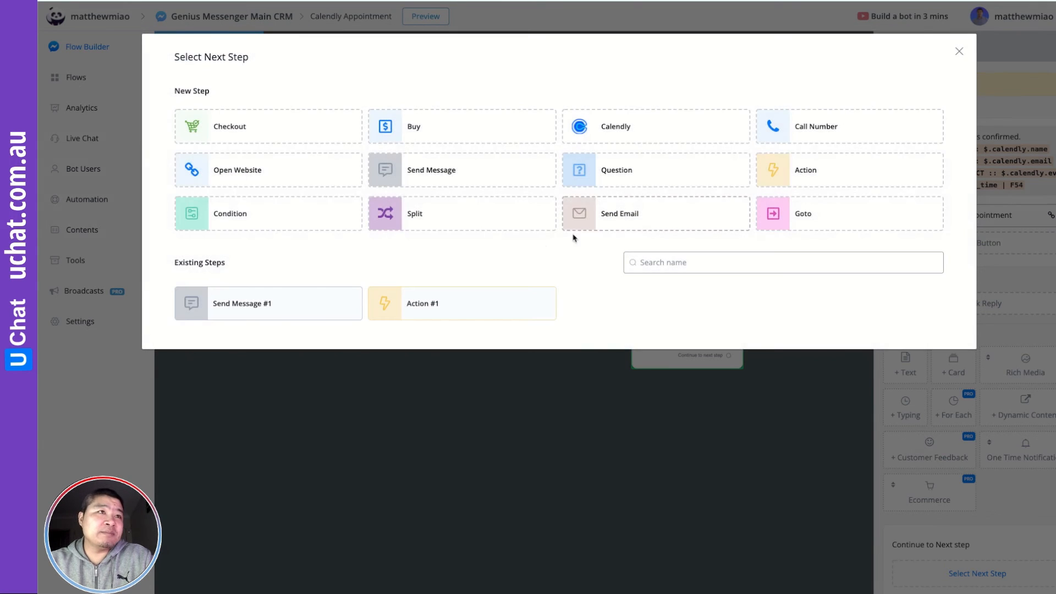
pyautogui.click(234, 173)
# Set the website to SELECT $.calendly.reschedule_url and save the Reschedule button
pyautogui.click(634, 275)
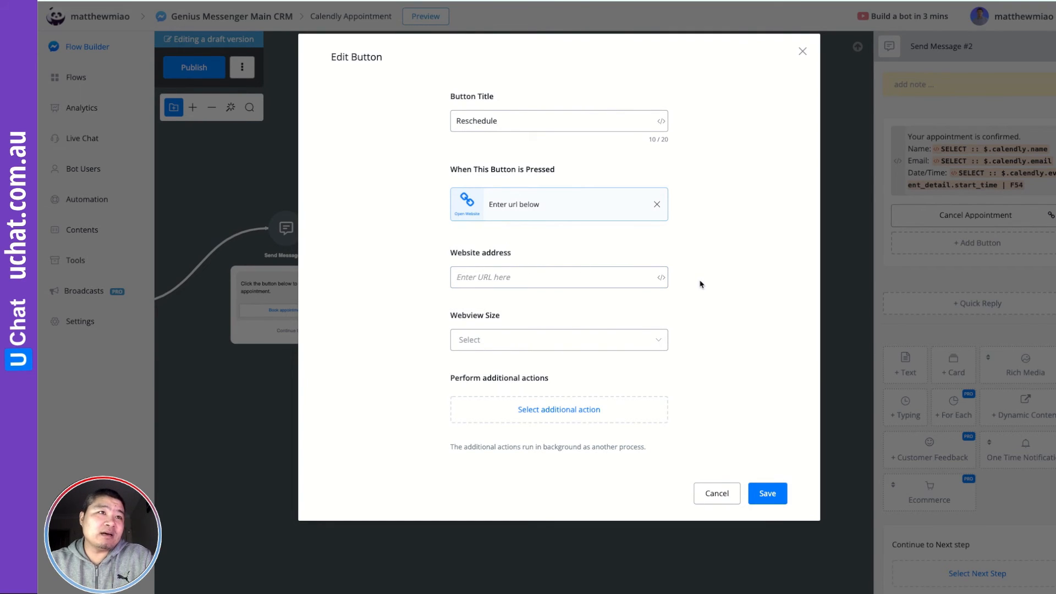
pyautogui.click(662, 279)
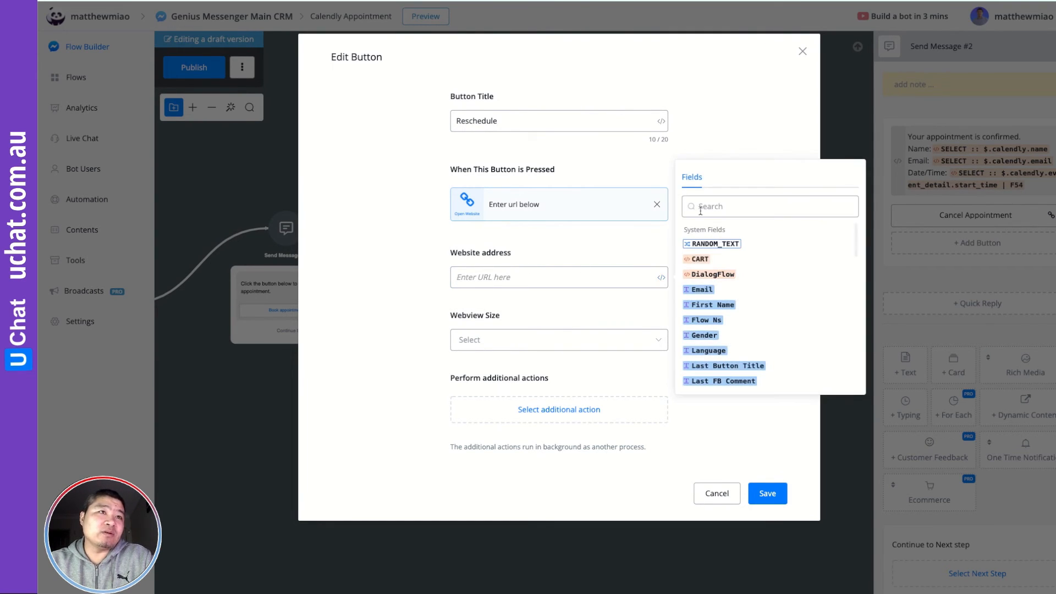
pyautogui.write('sel')
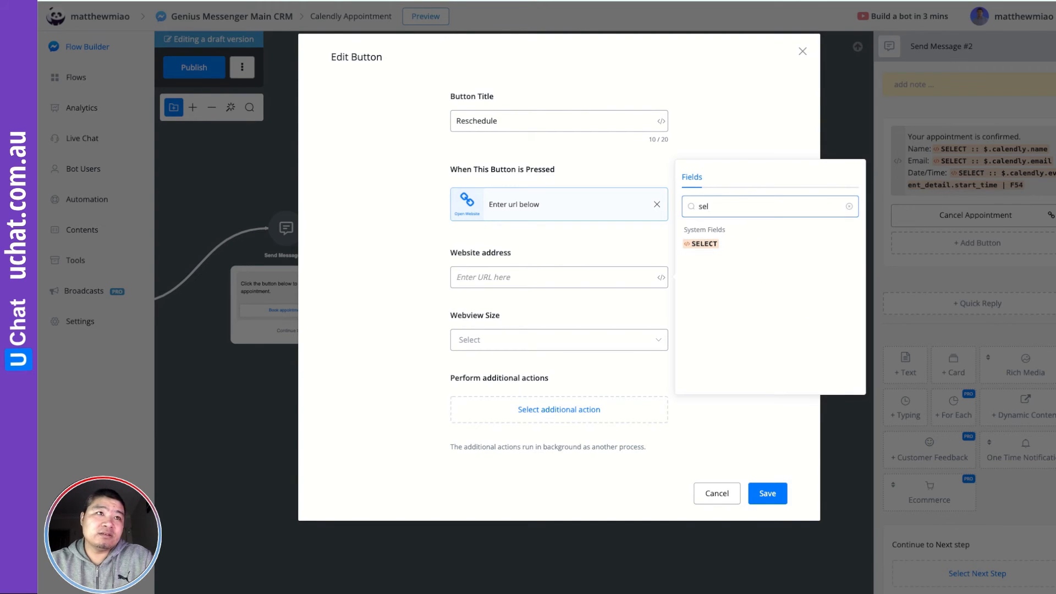
pyautogui.click(707, 245)
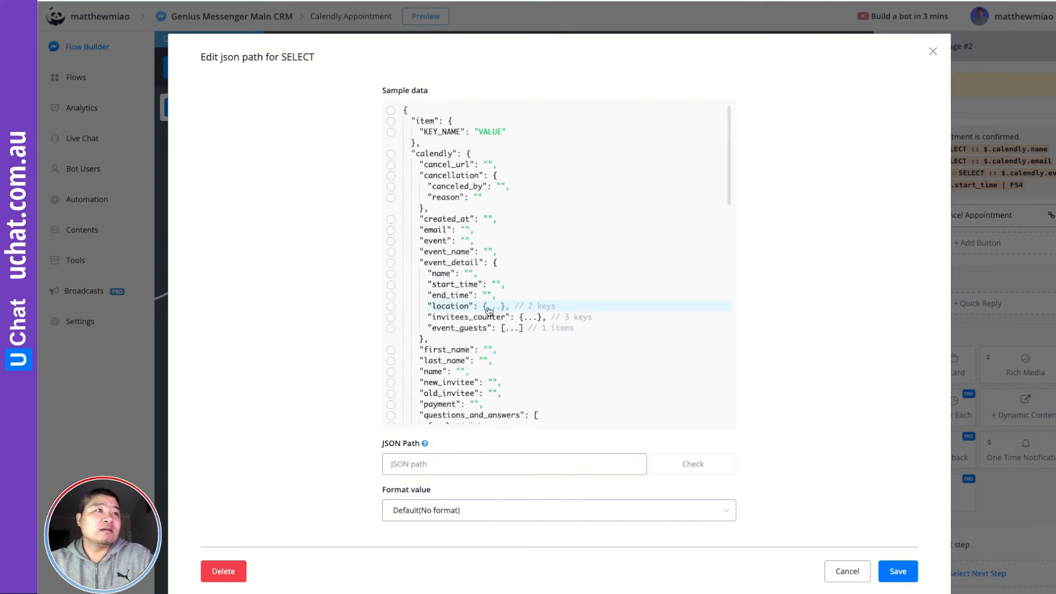
pyautogui.scroll(-3, 493, 308)
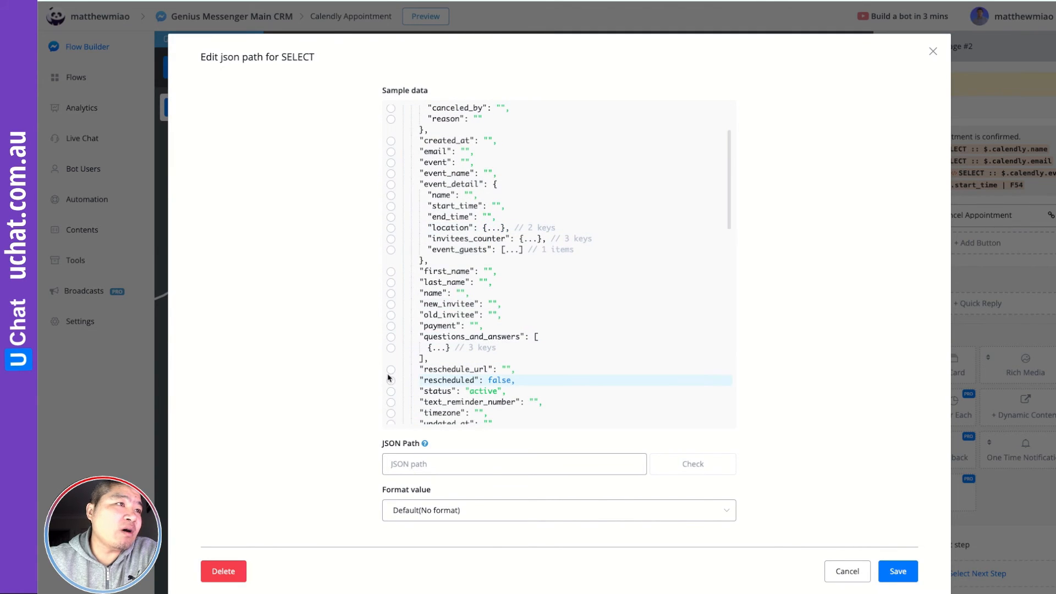
pyautogui.click(391, 374)
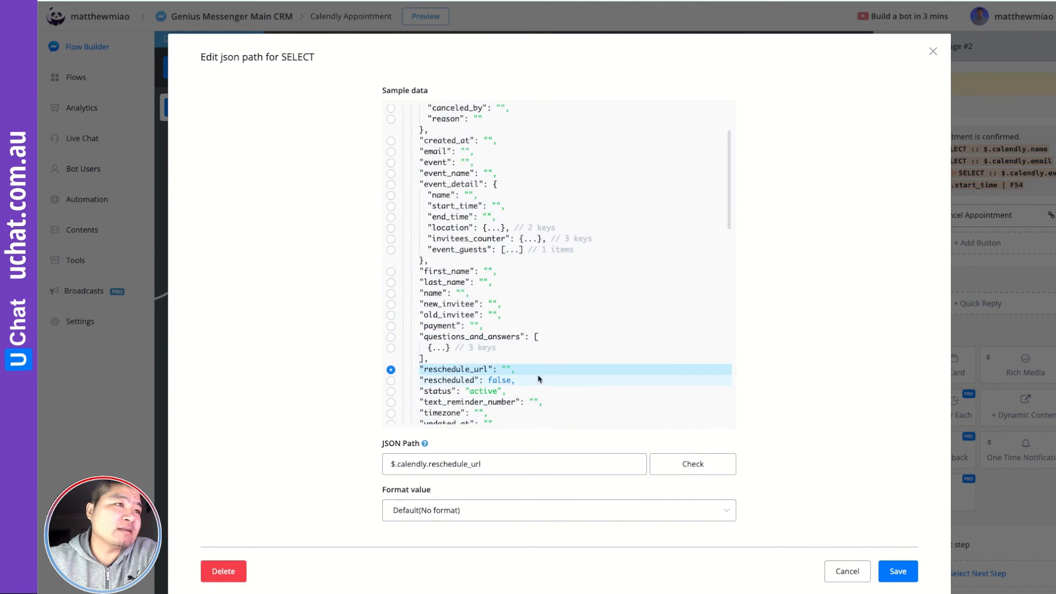
pyautogui.click(898, 572)
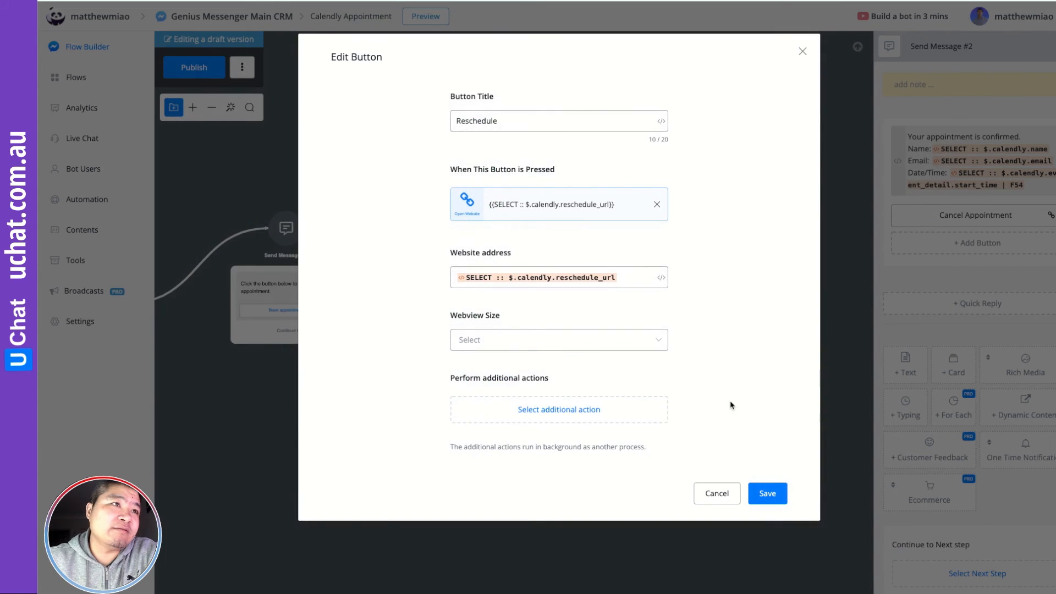
pyautogui.click(769, 495)
pyautogui.click(700, 469)
pyautogui.click(196, 68)
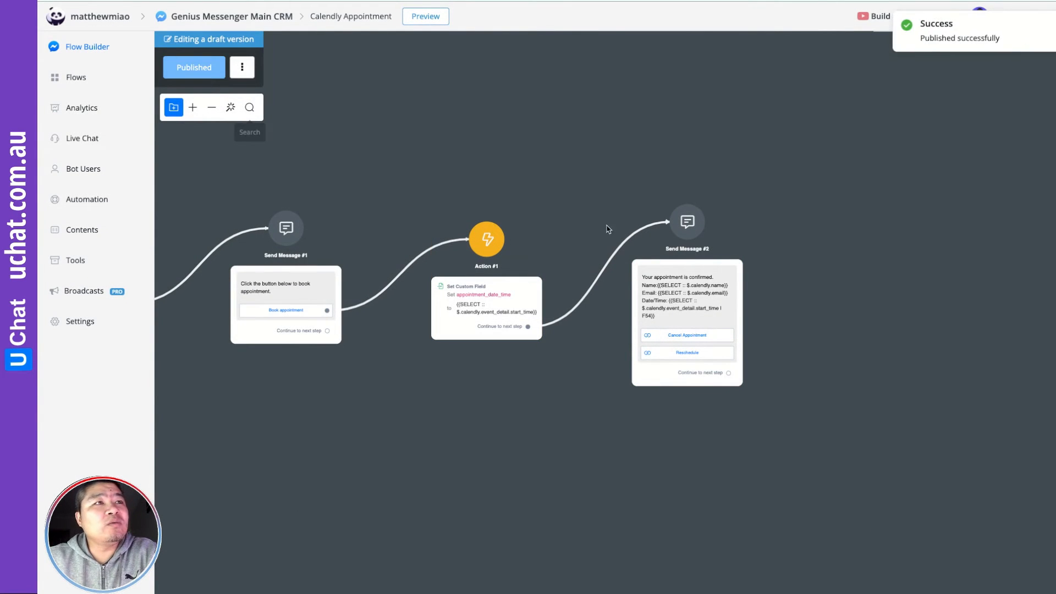
pyautogui.scroll(5, 722, 310)
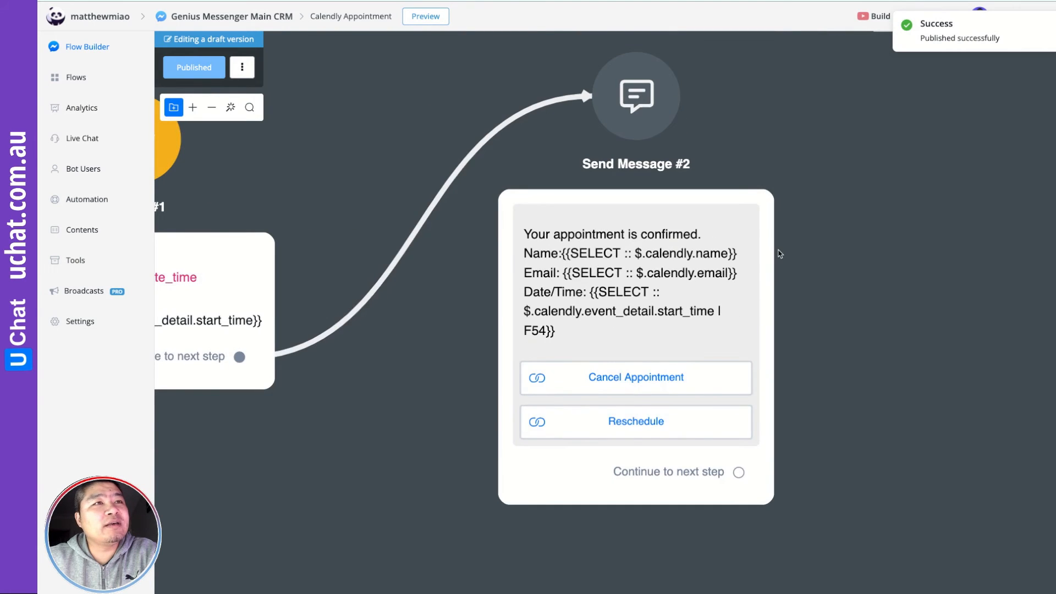
pyautogui.moveTo(850, 242); pyautogui.dragTo(826, 281)
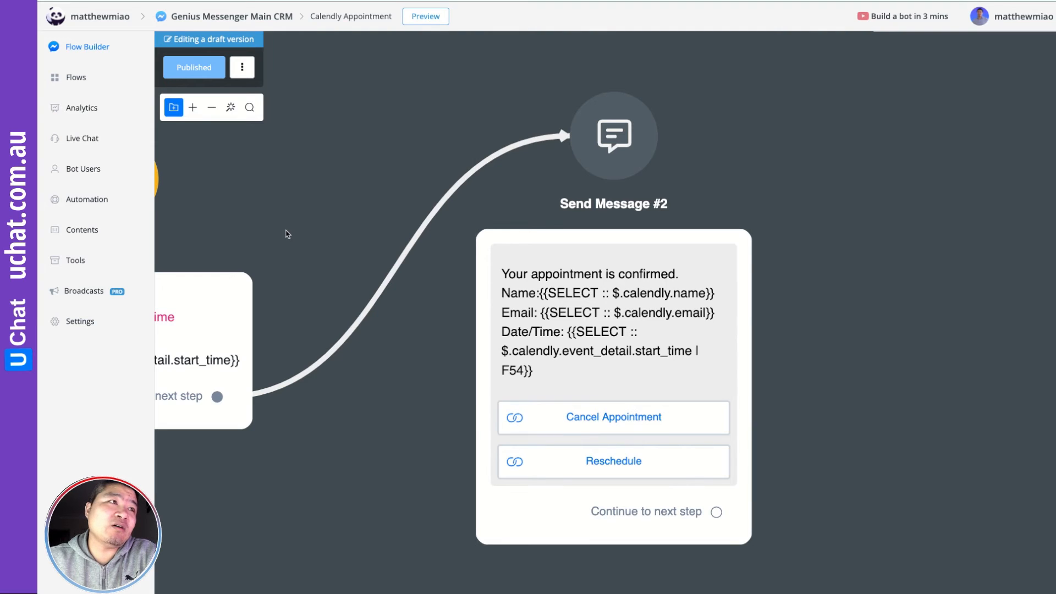
pyautogui.moveTo(287, 231); pyautogui.dragTo(573, 240)
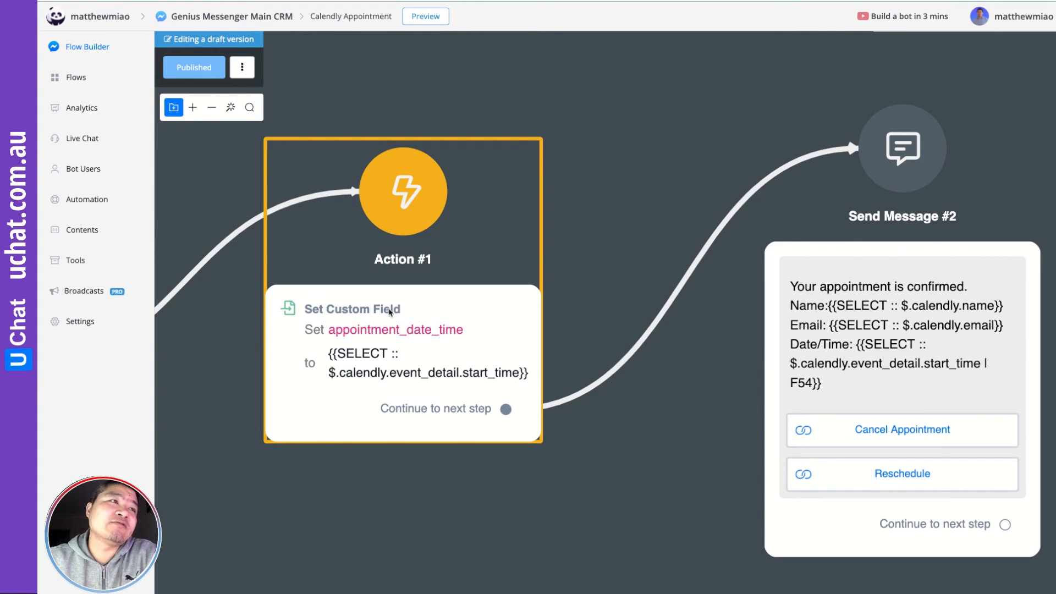
pyautogui.moveTo(627, 420); pyautogui.dragTo(370, 356)
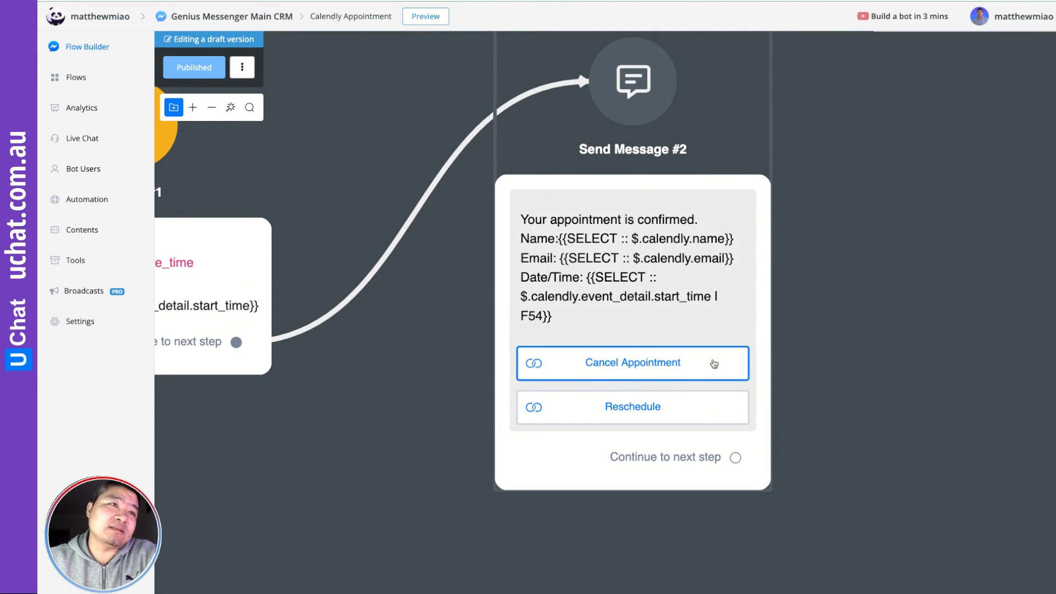
pyautogui.moveTo(825, 342); pyautogui.dragTo(824, 381)
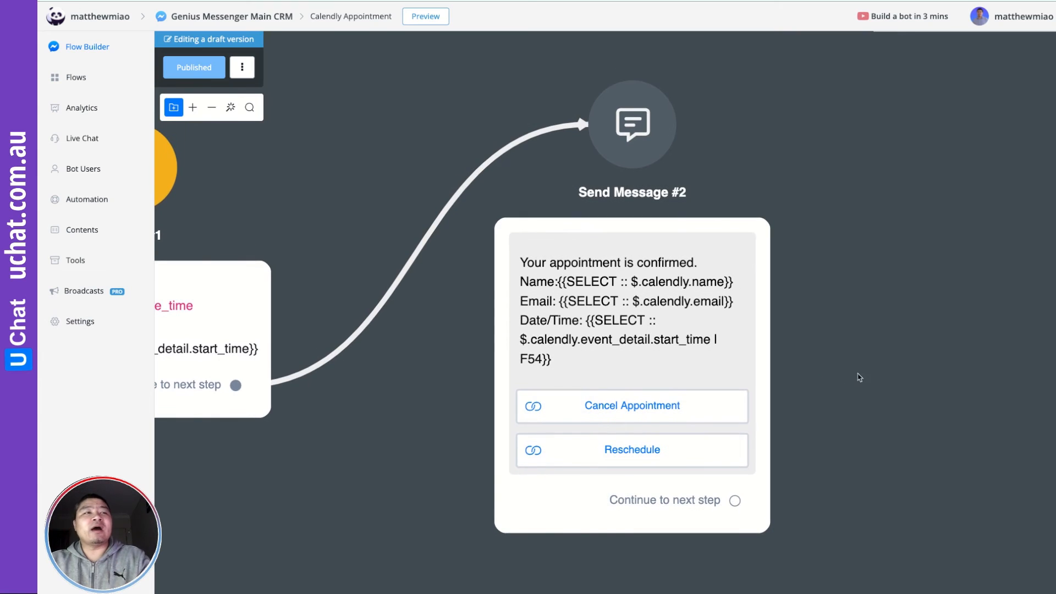
# Create a new sub flow named 'Cancel appointment' from the Flows page
pyautogui.click(73, 79)
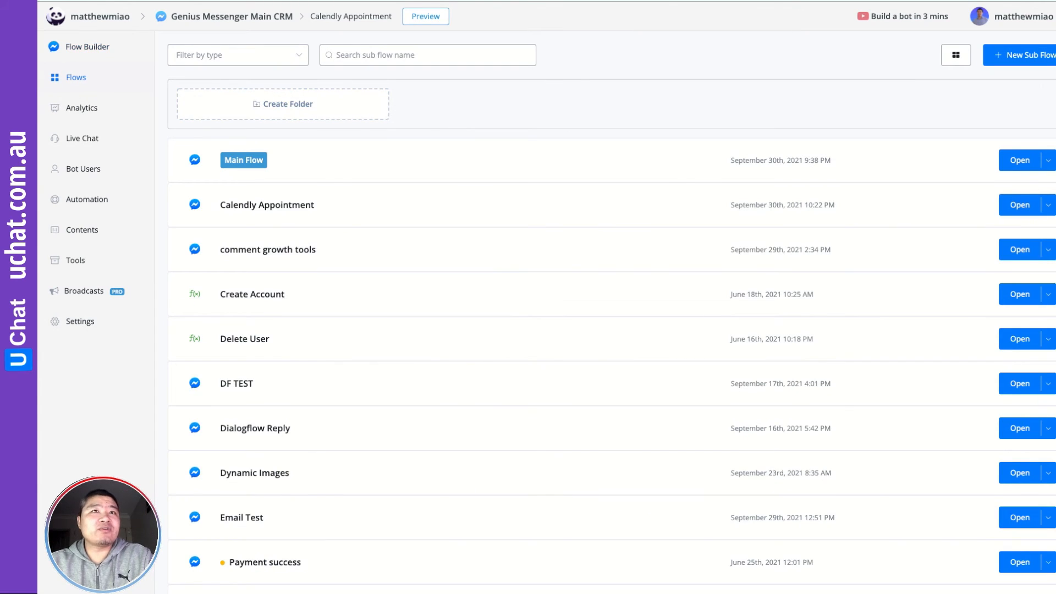
pyautogui.click(1023, 55)
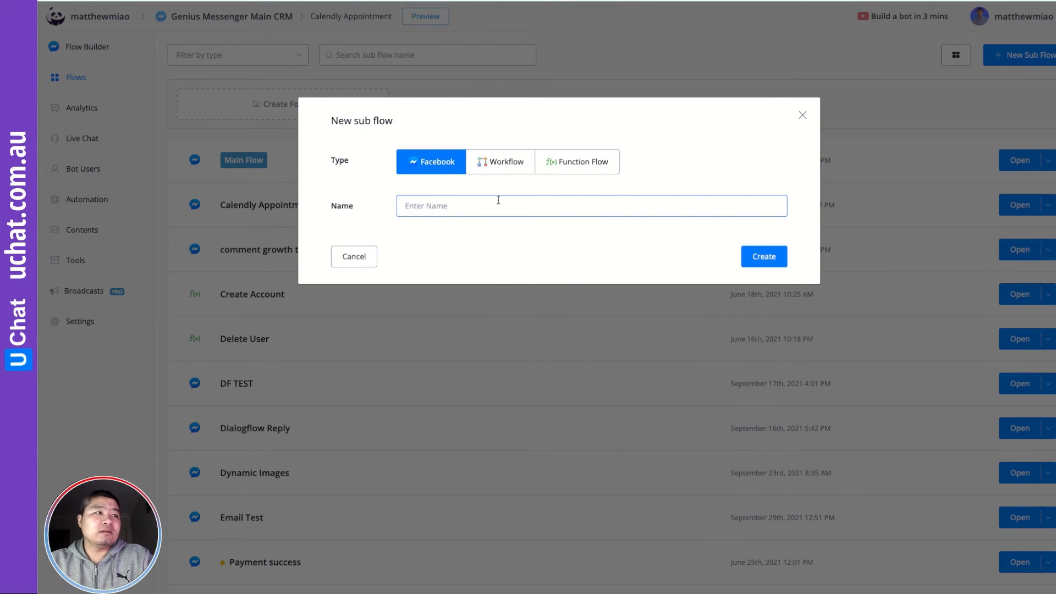
pyautogui.write('Canc')
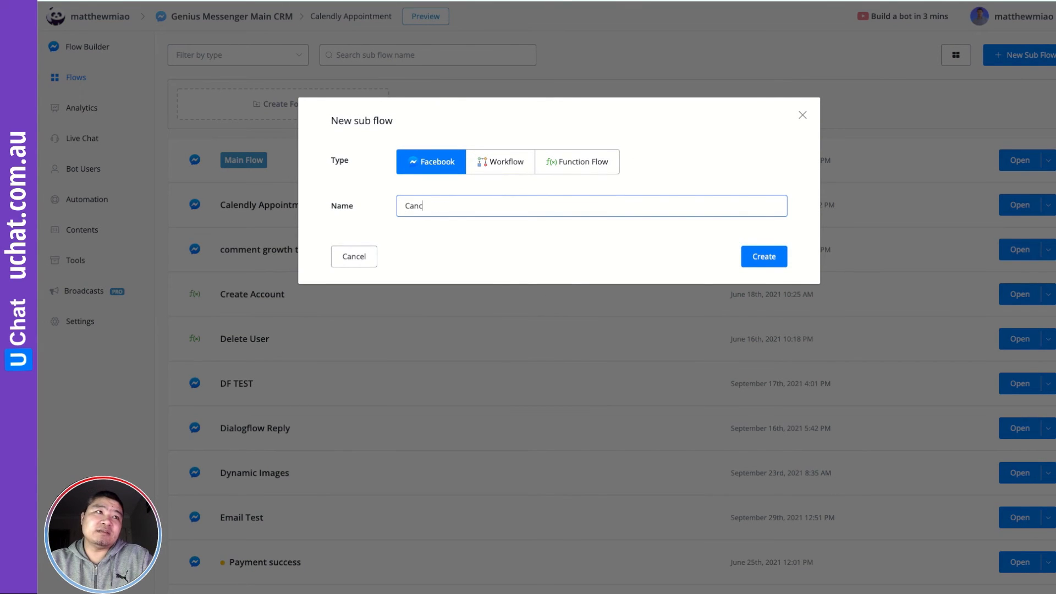
pyautogui.write('el appointment')
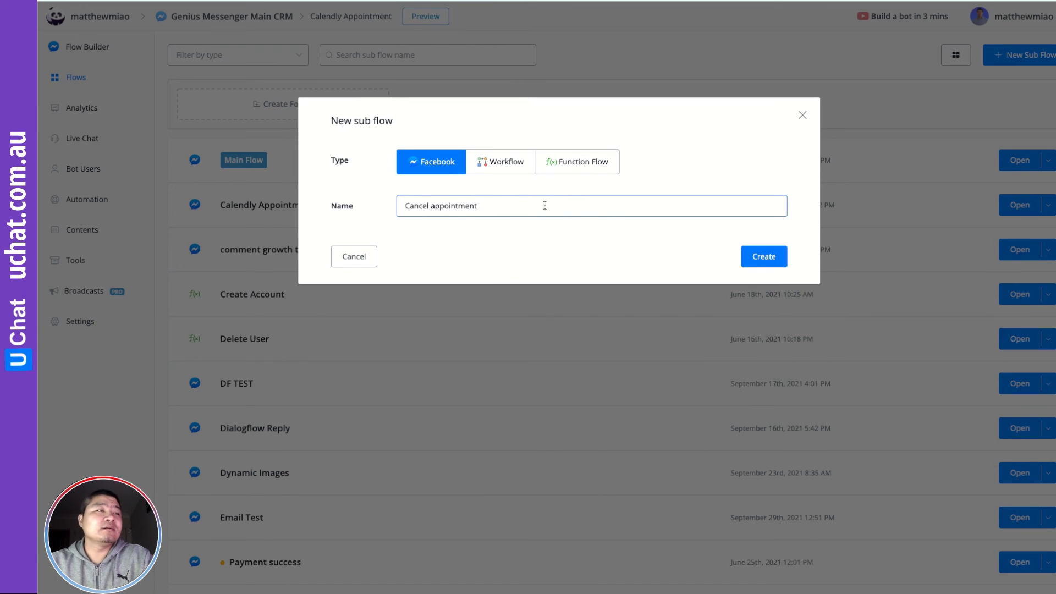
pyautogui.click(760, 257)
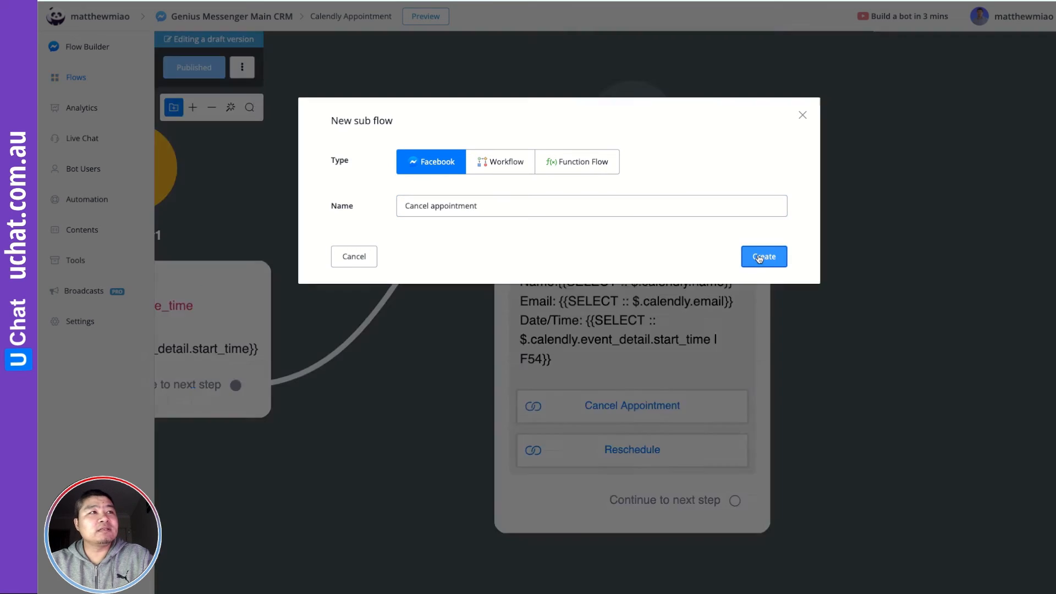
pyautogui.moveTo(814, 281); pyautogui.dragTo(517, 242)
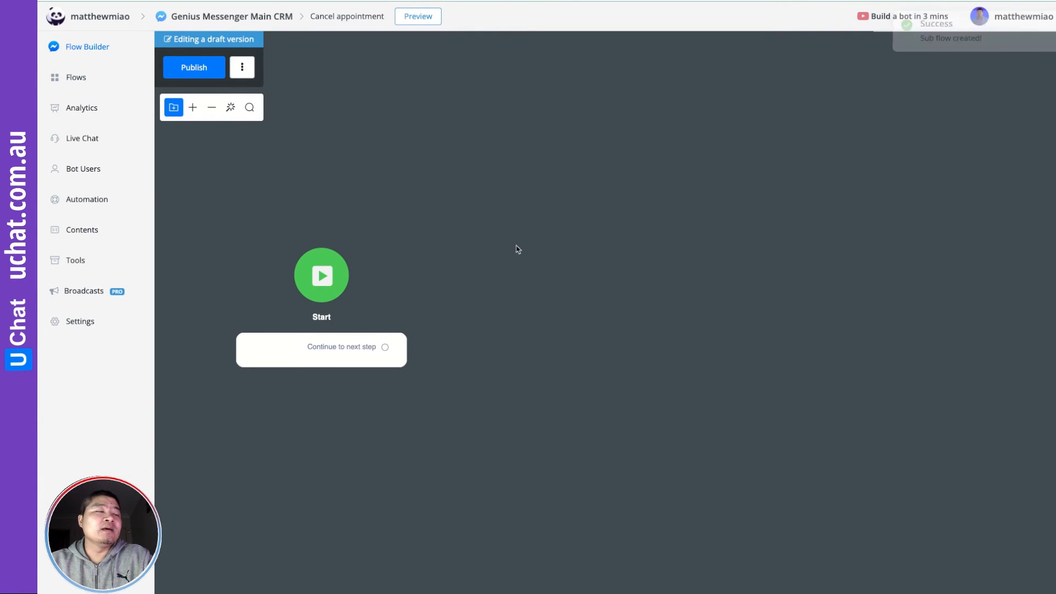
# Add a Send Message step after Start reading 'Your appointment just cancelled.' and start a new line
pyautogui.moveTo(385, 347); pyautogui.dragTo(519, 309)
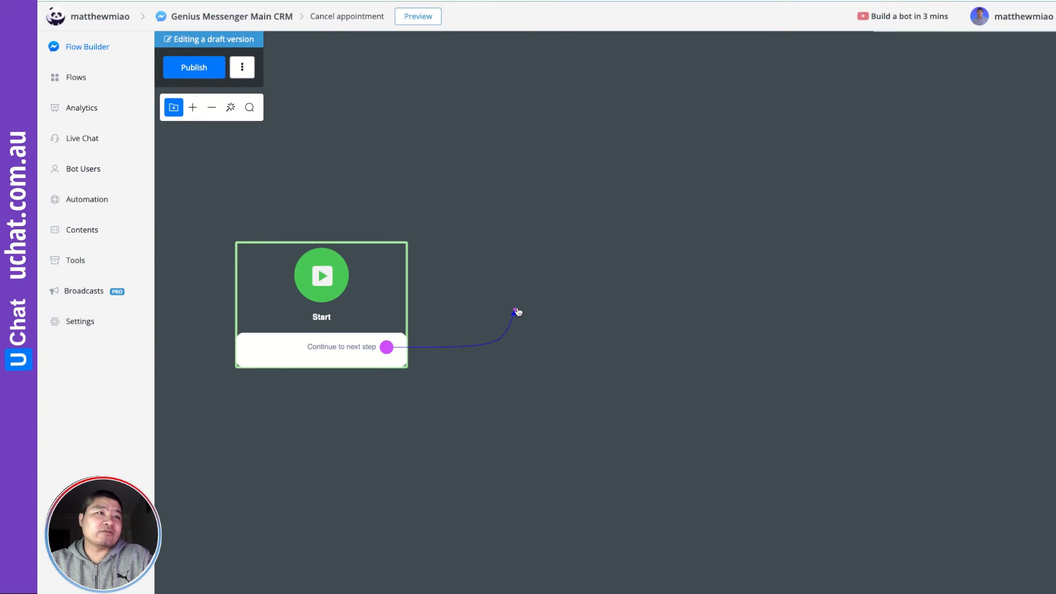
pyautogui.click(555, 347)
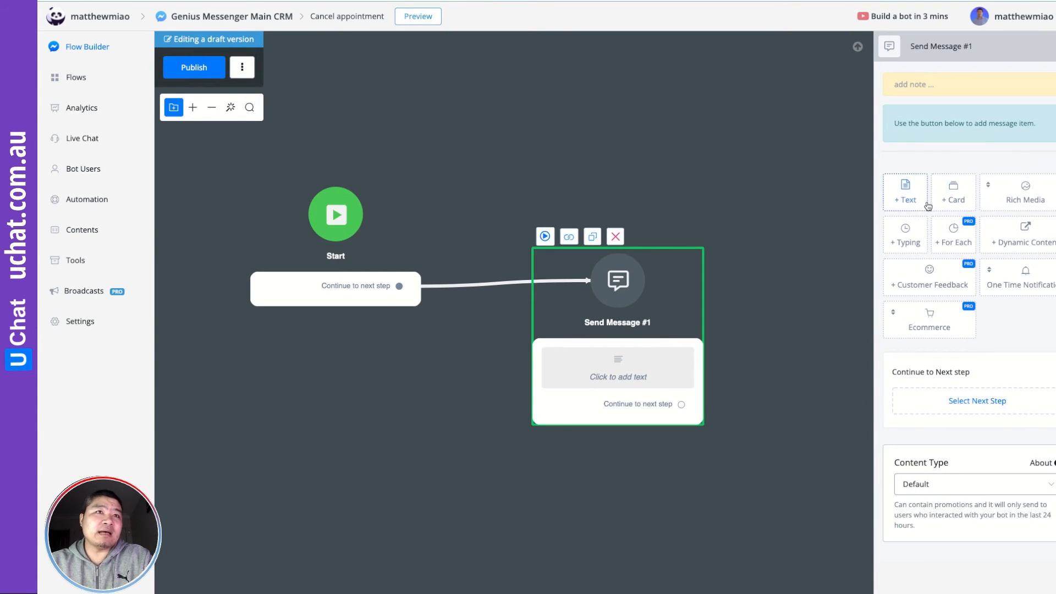
pyautogui.click(911, 189)
pyautogui.click(922, 132)
pyautogui.write('Your ap')
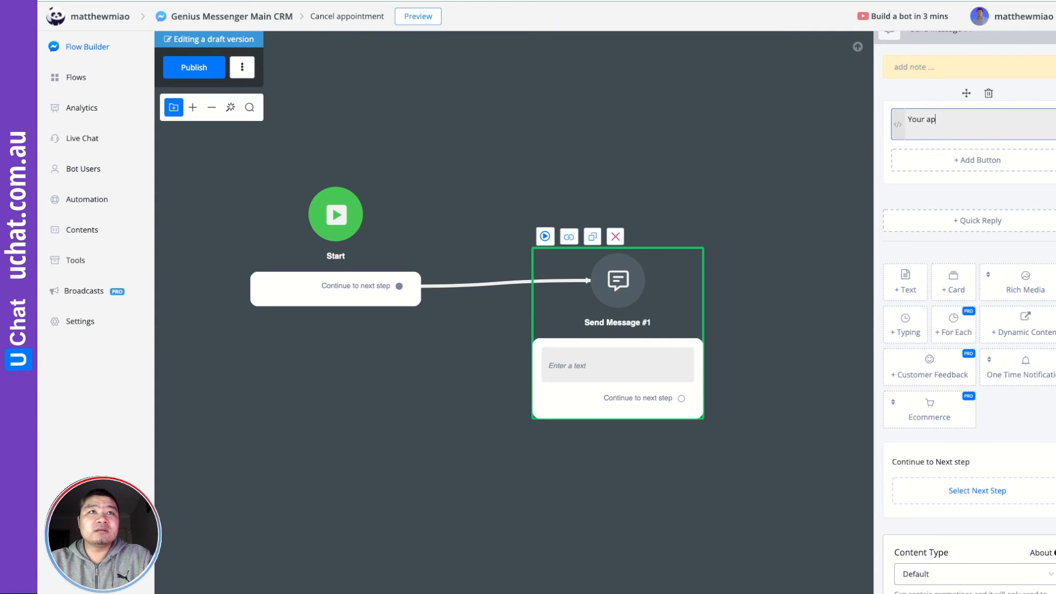
pyautogui.write('pointment just cancelled')
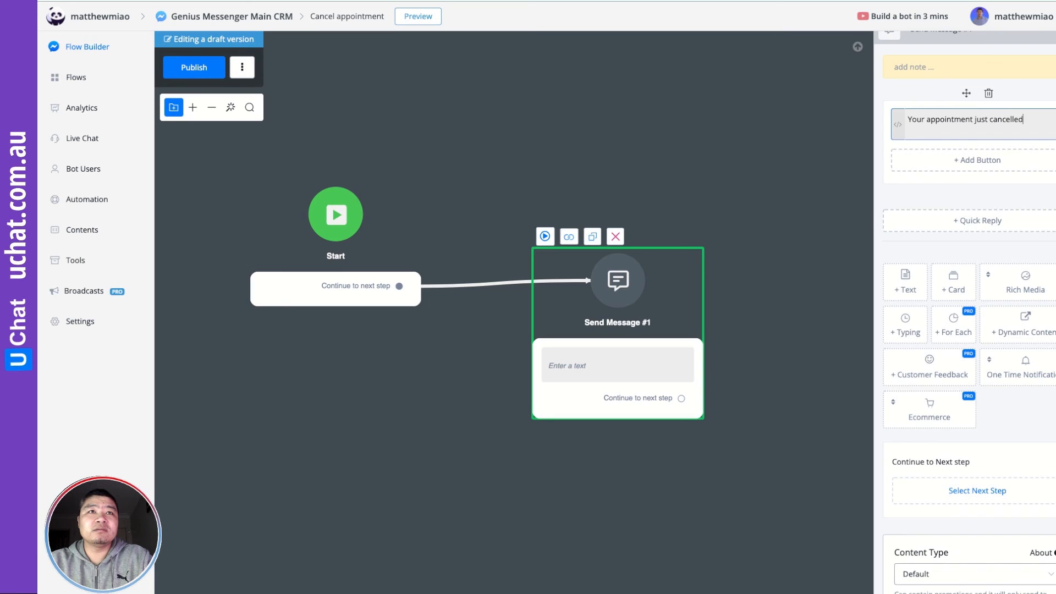
pyautogui.write('.')
pyautogui.press('Return')
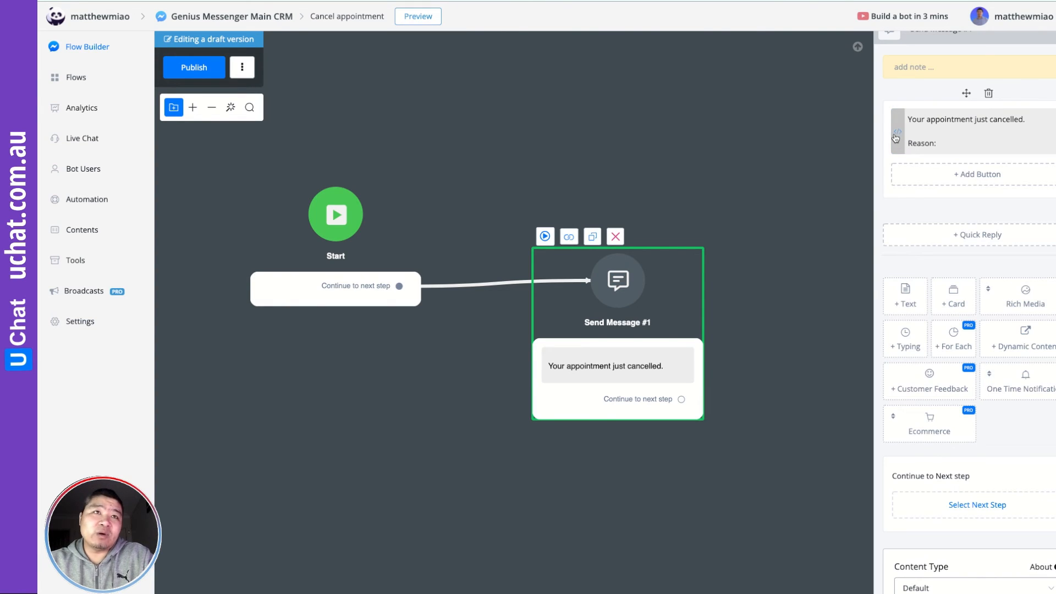
# Insert the SELECT field into the message's second line
pyautogui.click(897, 135)
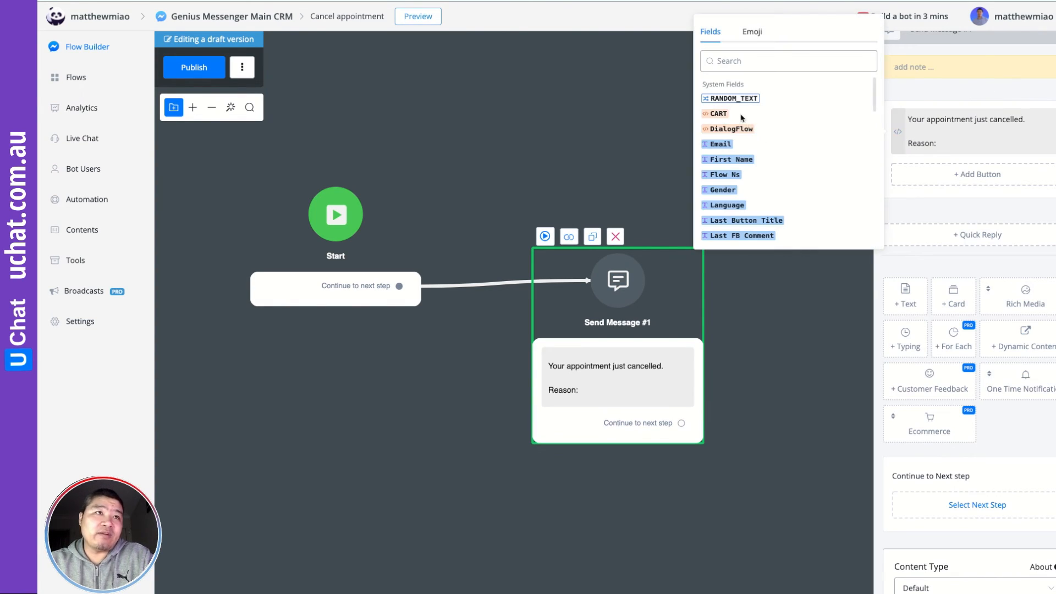
pyautogui.click(730, 71)
pyautogui.write('selec')
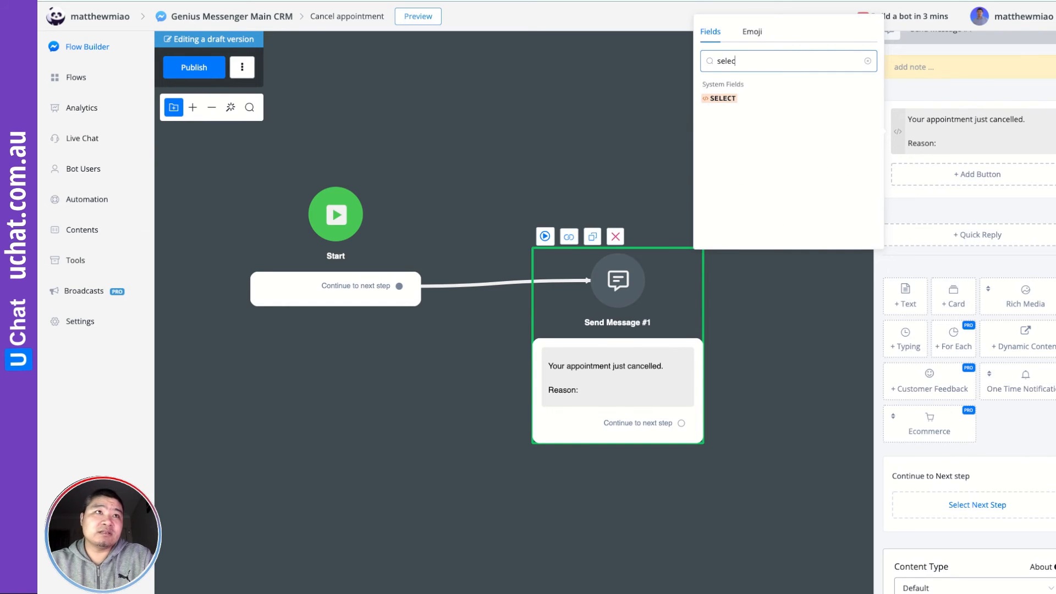
pyautogui.click(721, 98)
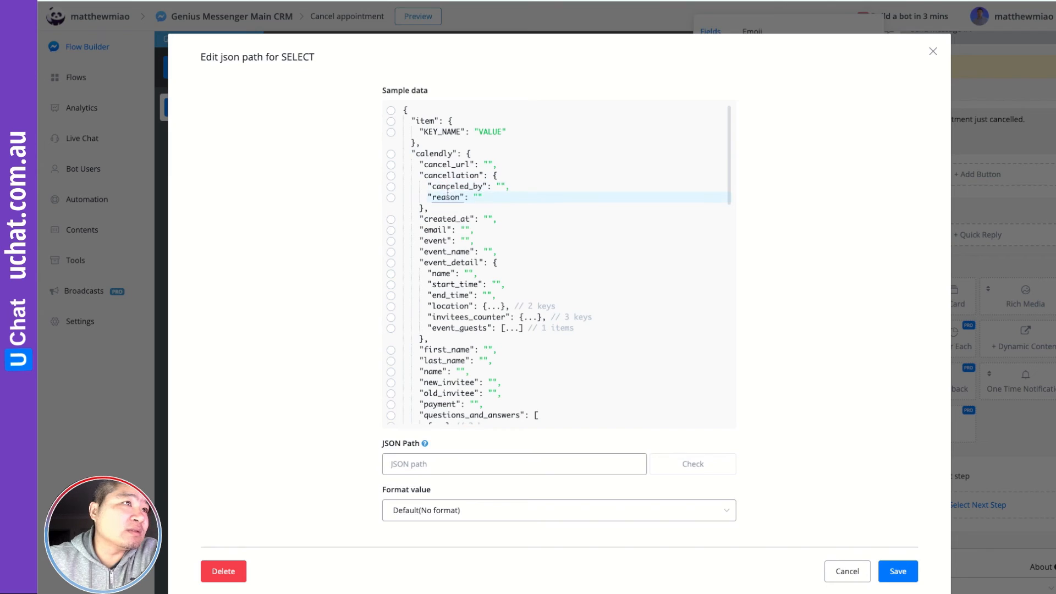
# Set the SELECT field to the Calendly cancellation reason, then add a second SELECT field using $.calendly.cancellation.canceled_by
pyautogui.click(391, 199)
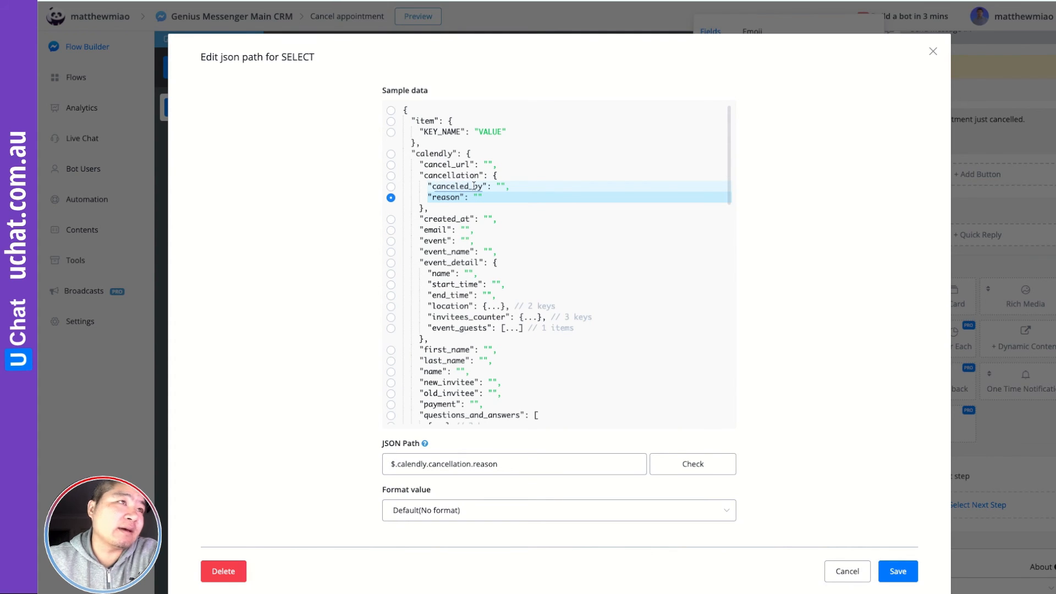
pyautogui.click(903, 575)
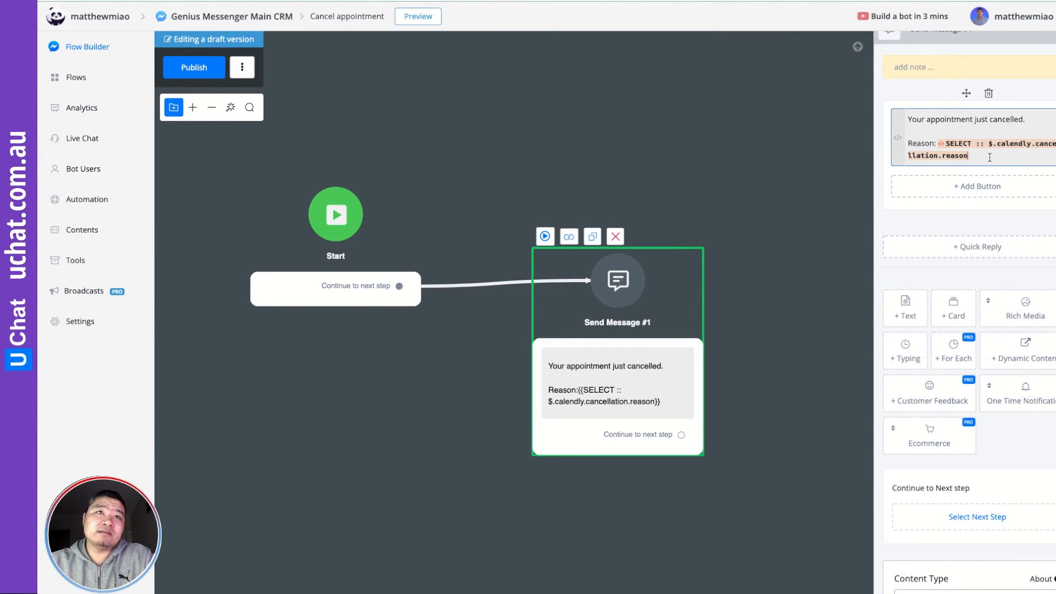
pyautogui.press('Return')
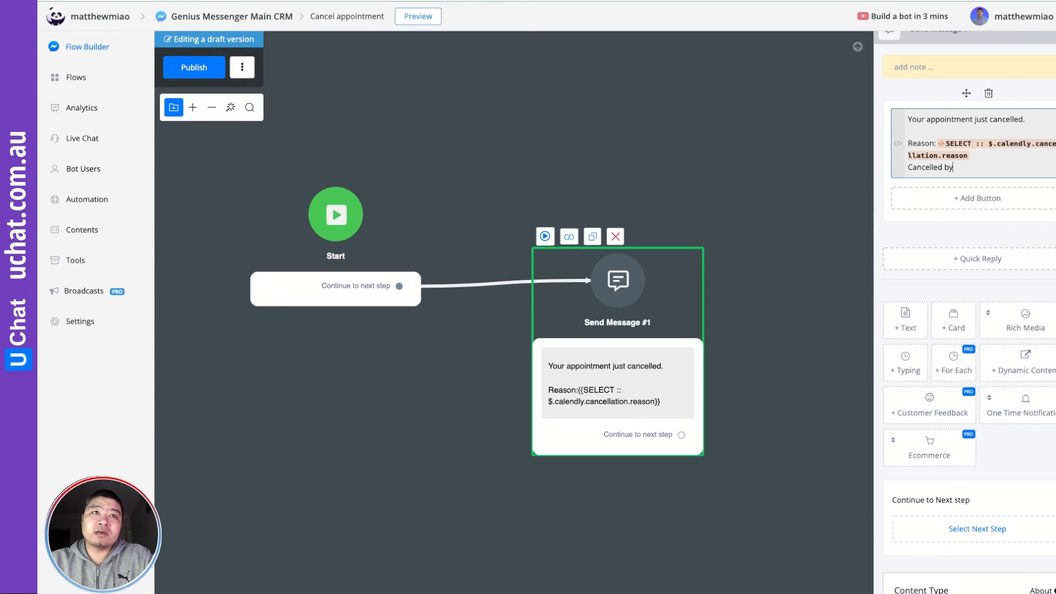
pyautogui.click(898, 143)
pyautogui.click(736, 111)
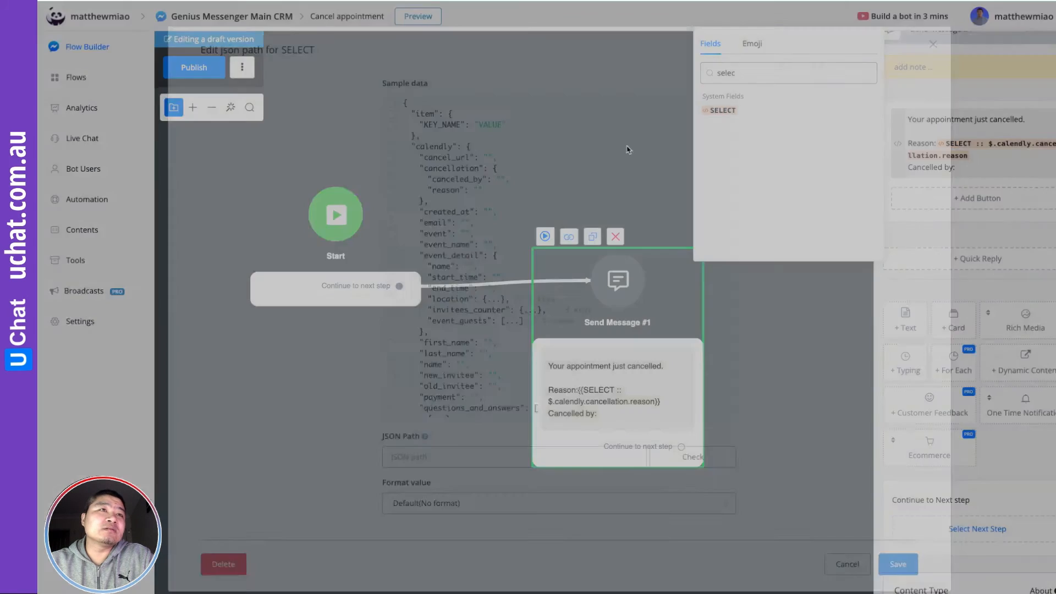
pyautogui.click(391, 187)
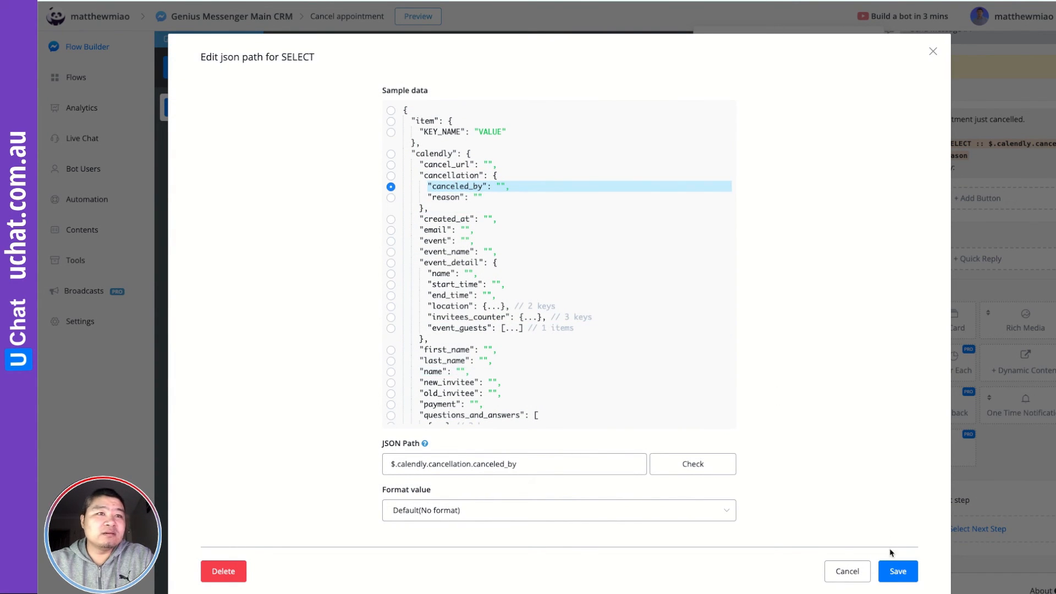
pyautogui.click(899, 572)
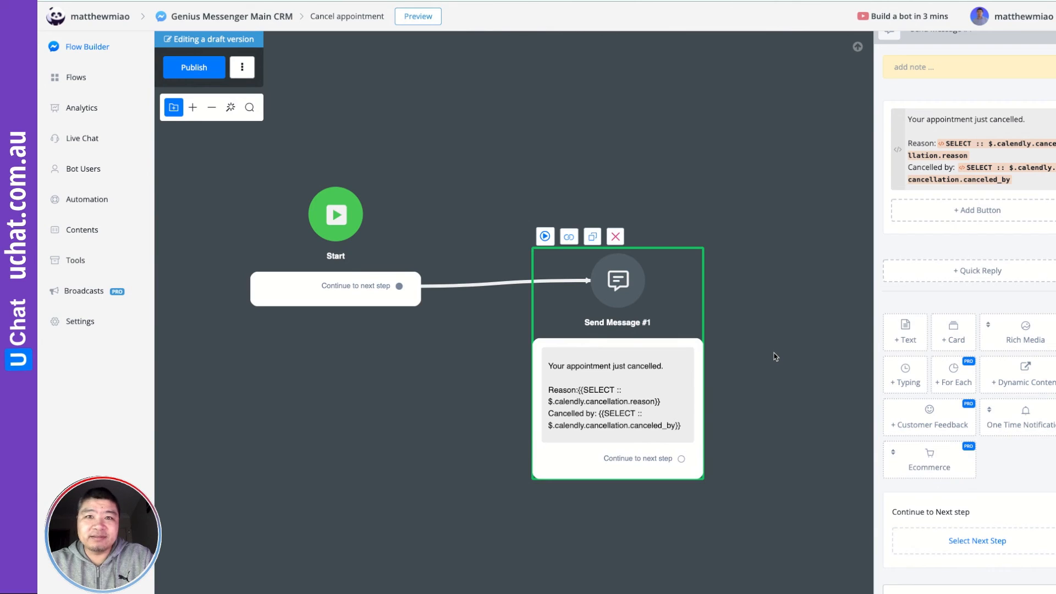
# Publish the Cancel appointment flow and go to the Automation triggers list
pyautogui.click(783, 356)
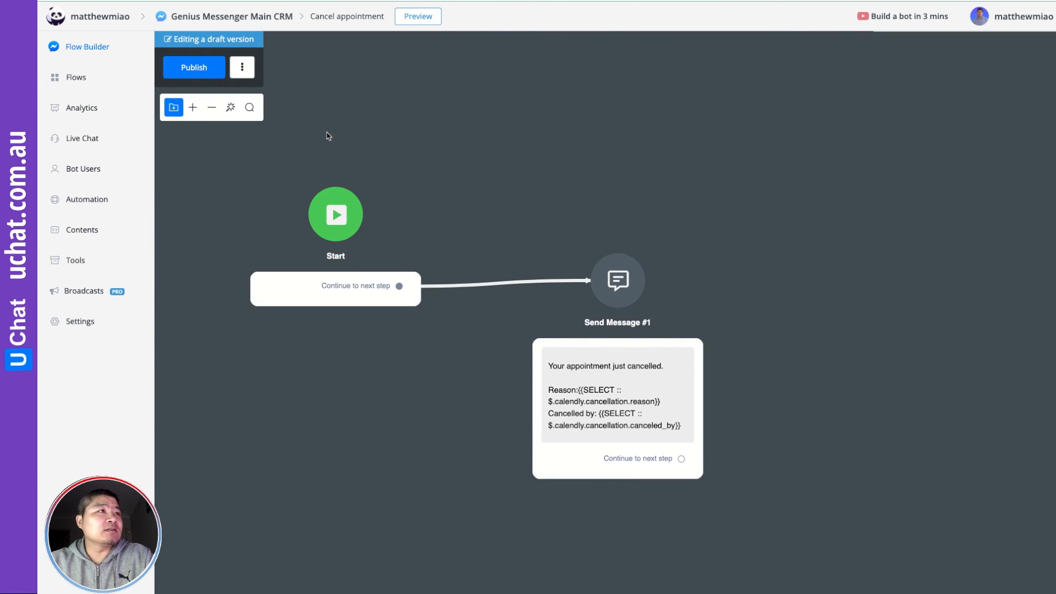
pyautogui.click(193, 68)
pyautogui.moveTo(622, 197); pyautogui.dragTo(704, 154)
pyautogui.moveTo(762, 316); pyautogui.dragTo(786, 245)
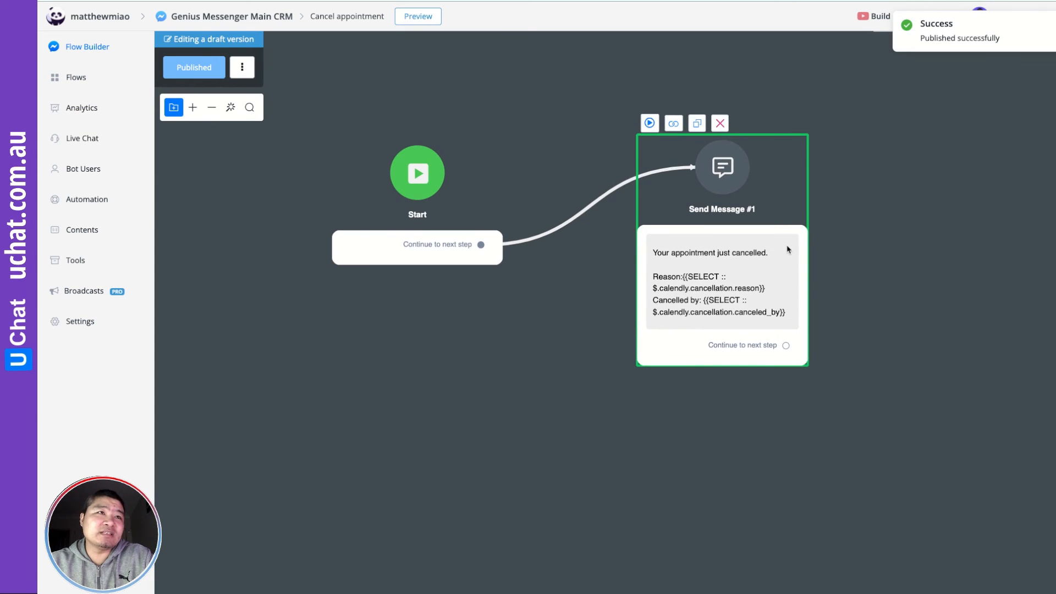
pyautogui.click(86, 201)
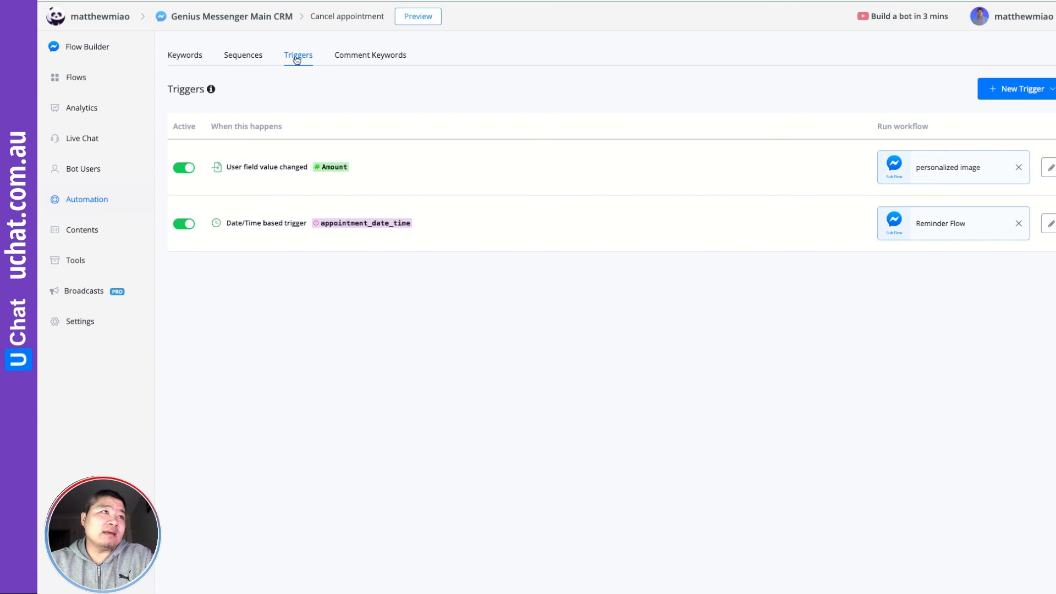
# Create and save a Calendly - Canceled trigger limited to the Google Business Messenger Demo event
pyautogui.click(1038, 90)
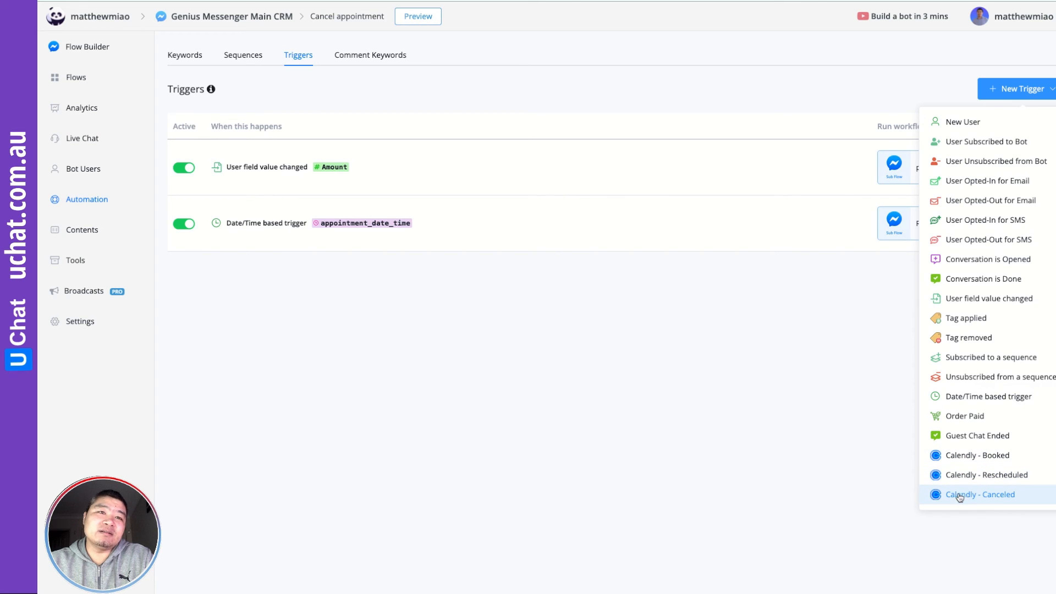
pyautogui.click(981, 498)
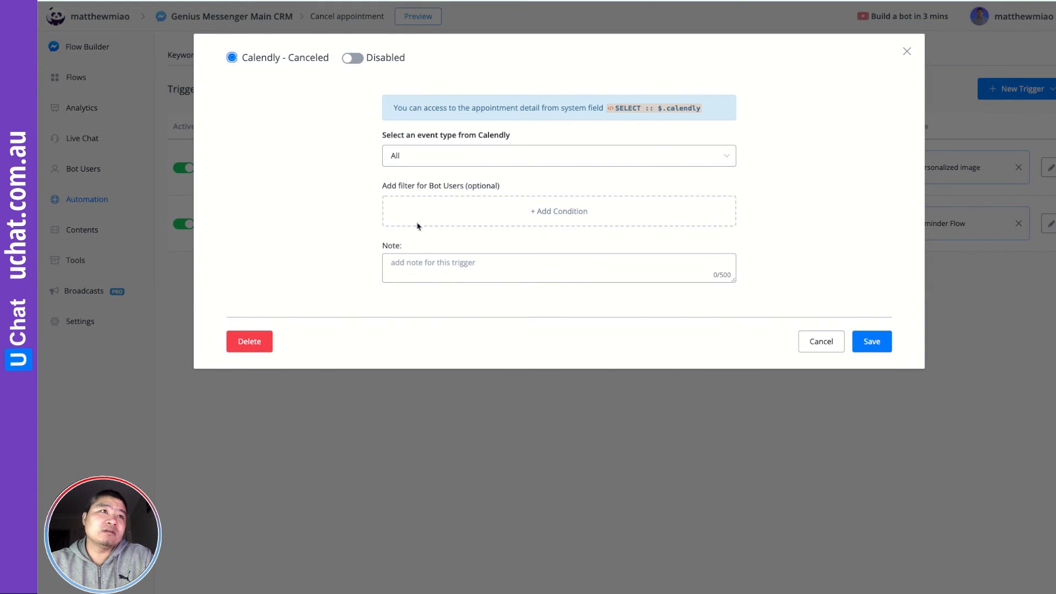
pyautogui.click(431, 157)
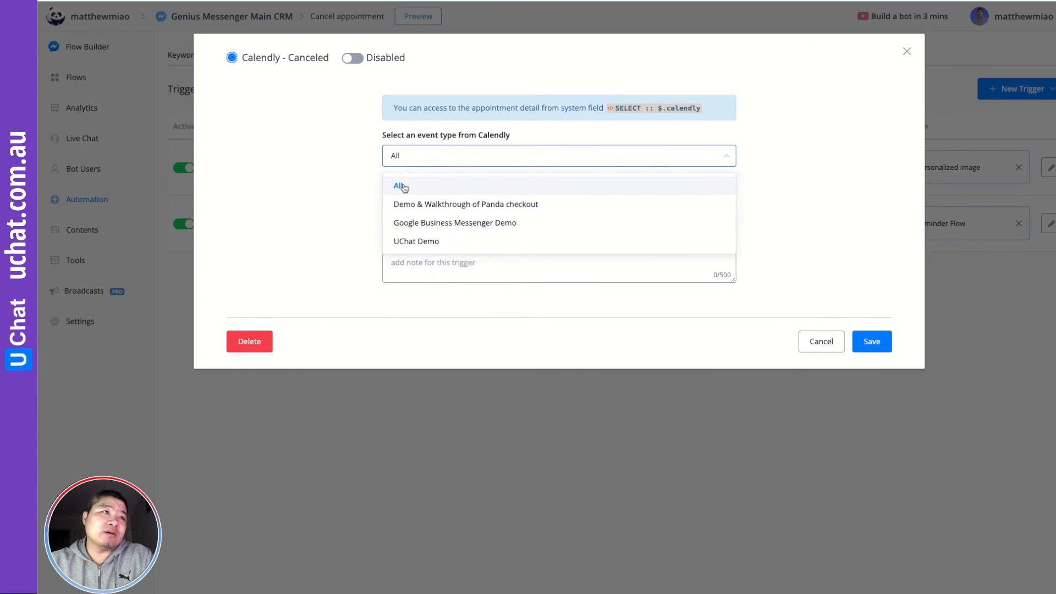
pyautogui.click(455, 223)
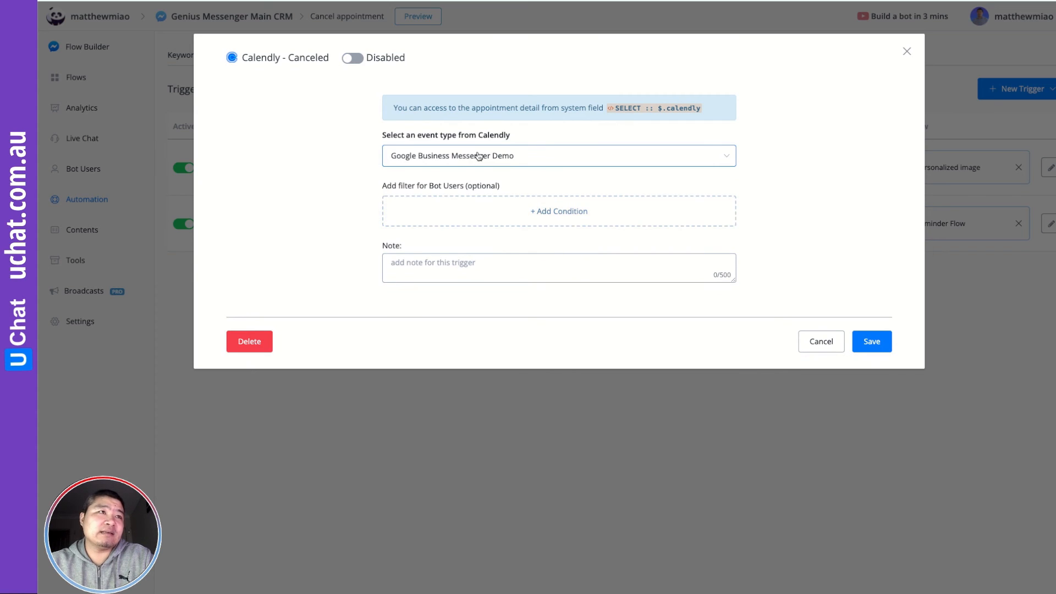
pyautogui.click(872, 342)
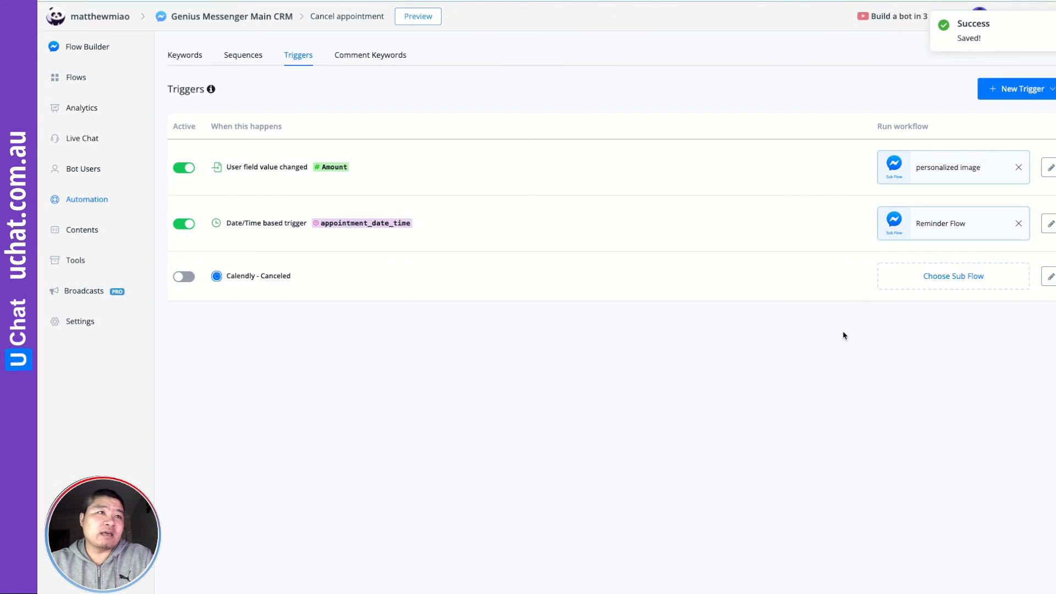
# Have the trigger run the Cancel appointment sub flow and switch it to Active
pyautogui.click(955, 283)
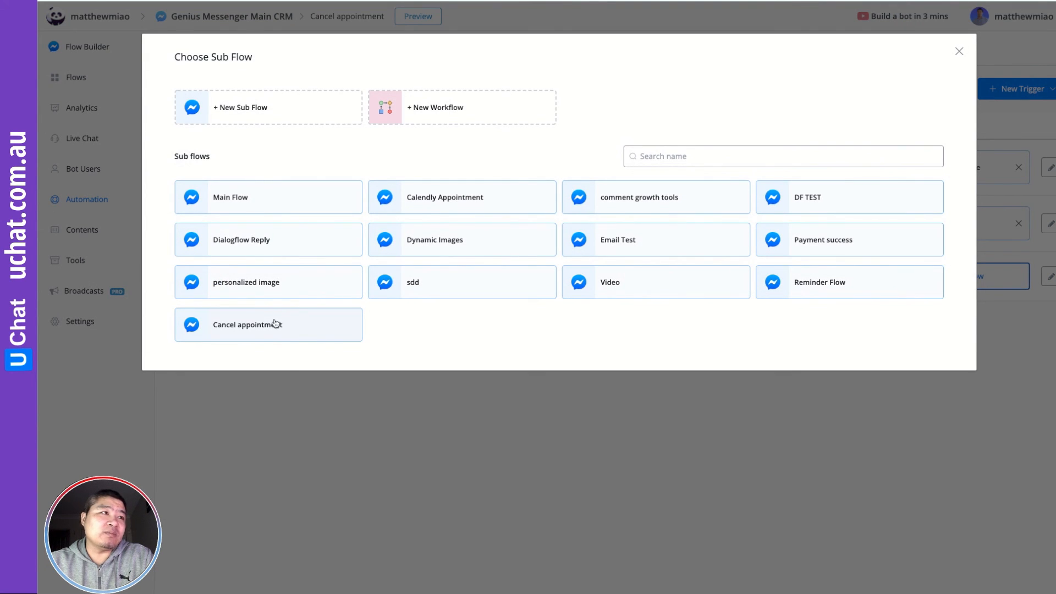
pyautogui.click(235, 329)
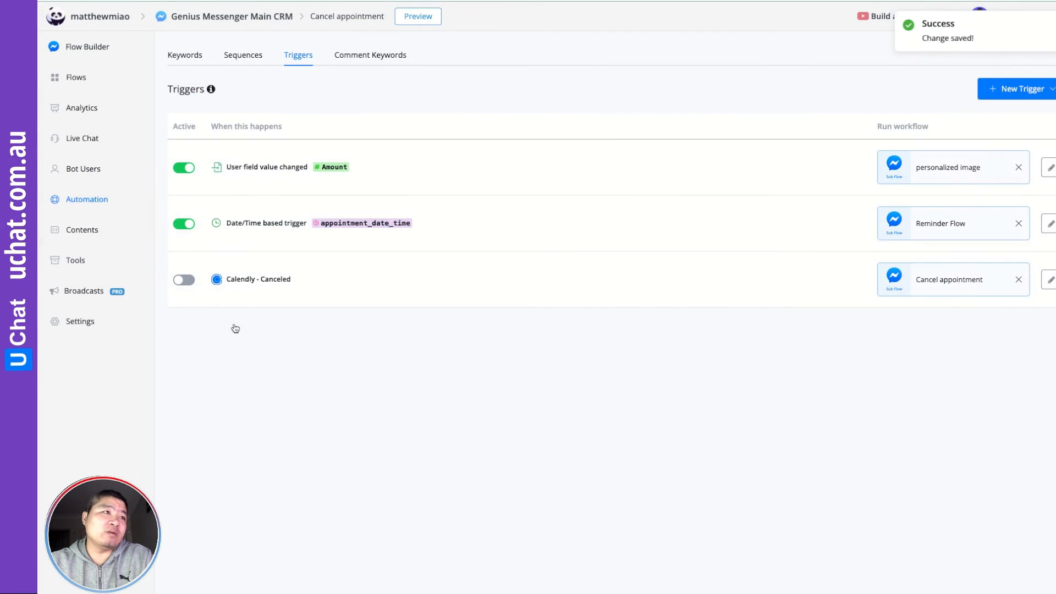
pyautogui.click(184, 280)
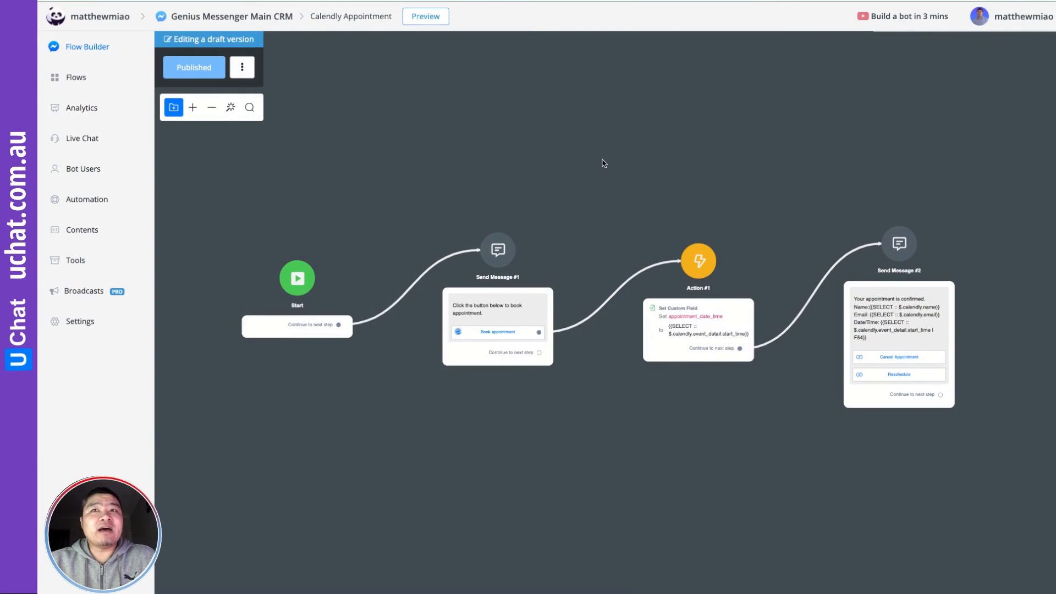
# Send a preview of the Calendly Appointment flow to the phone
pyautogui.moveTo(581, 176); pyautogui.dragTo(539, 172)
pyautogui.click(427, 18)
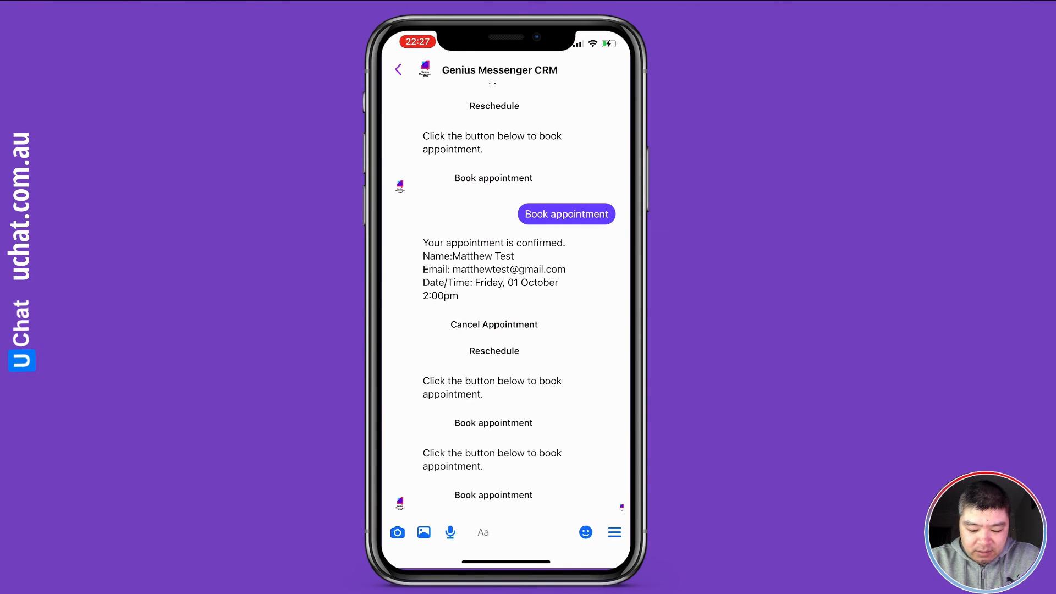
# Book the demo for 11:00am on Friday, October 8, 2021, then return to the chat
pyautogui.click(494, 495)
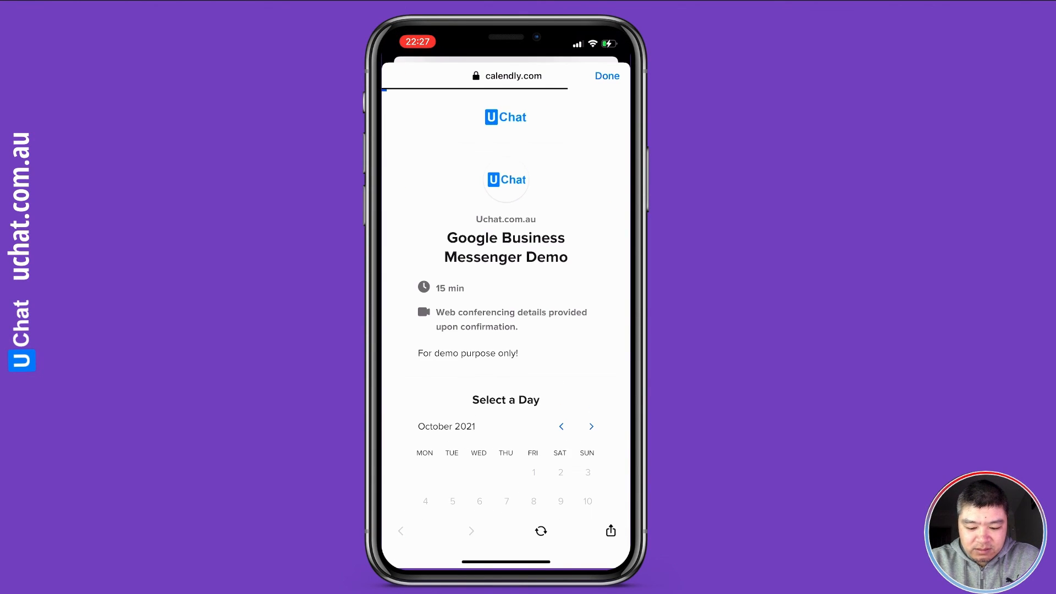
pyautogui.scroll(-3, 506, 309)
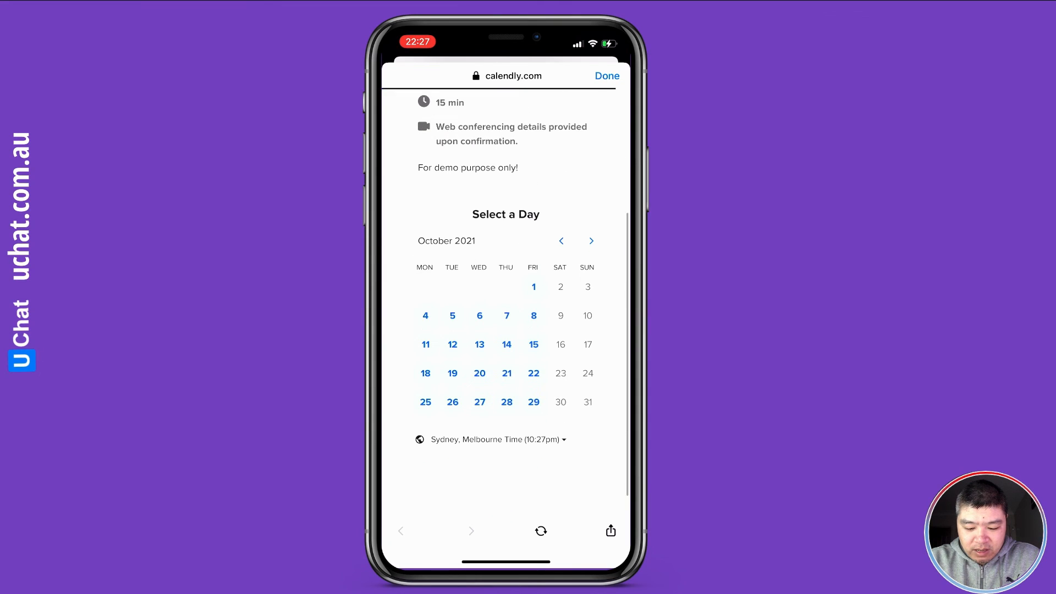
pyautogui.click(534, 315)
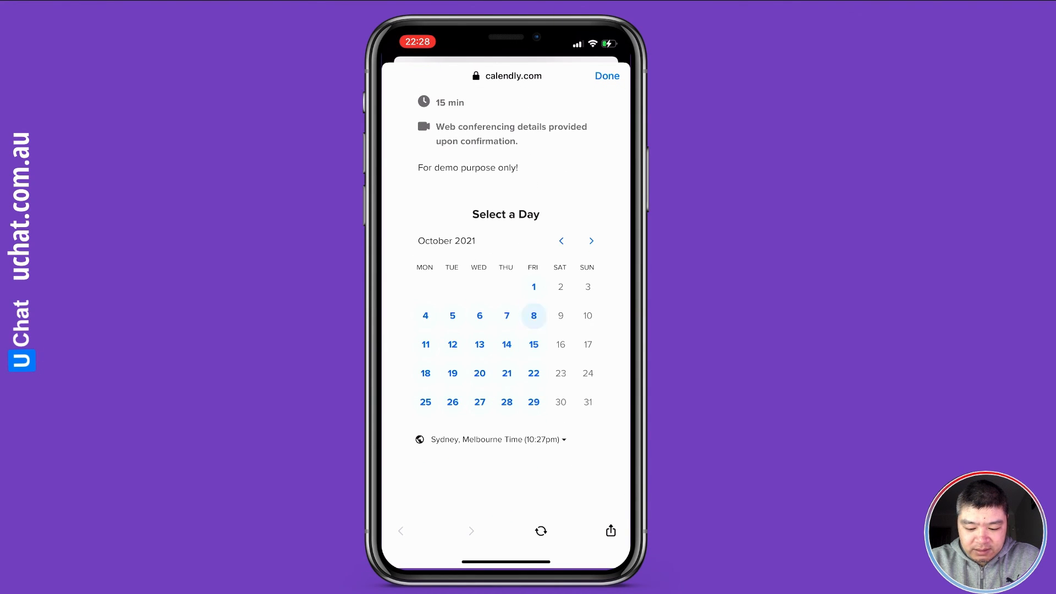
pyautogui.scroll(-3, 506, 410)
pyautogui.scroll(3, 505, 308)
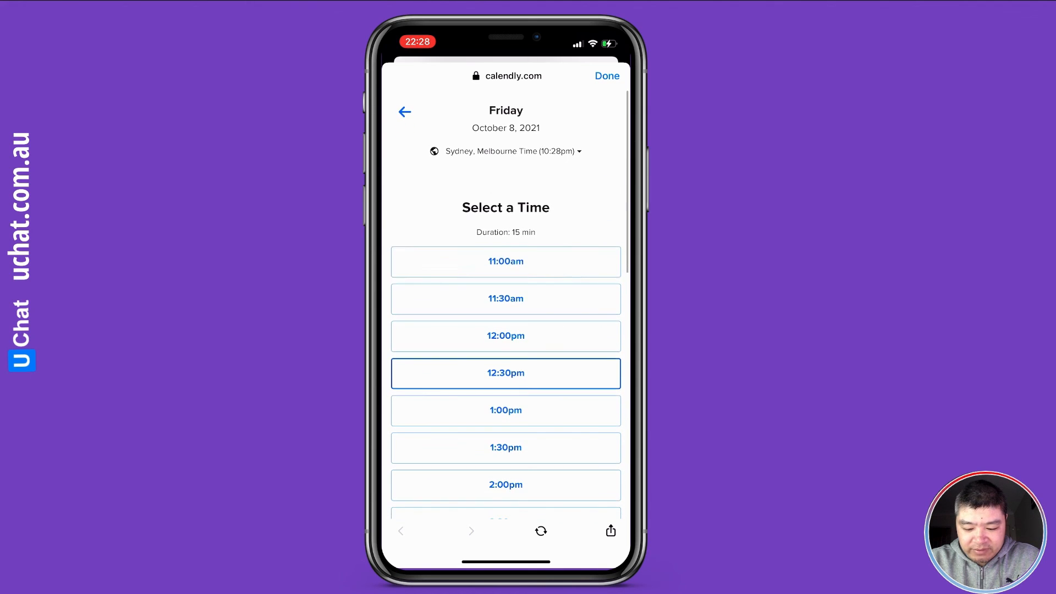
pyautogui.click(506, 260)
pyautogui.click(565, 259)
pyautogui.scroll(-3, 510, 305)
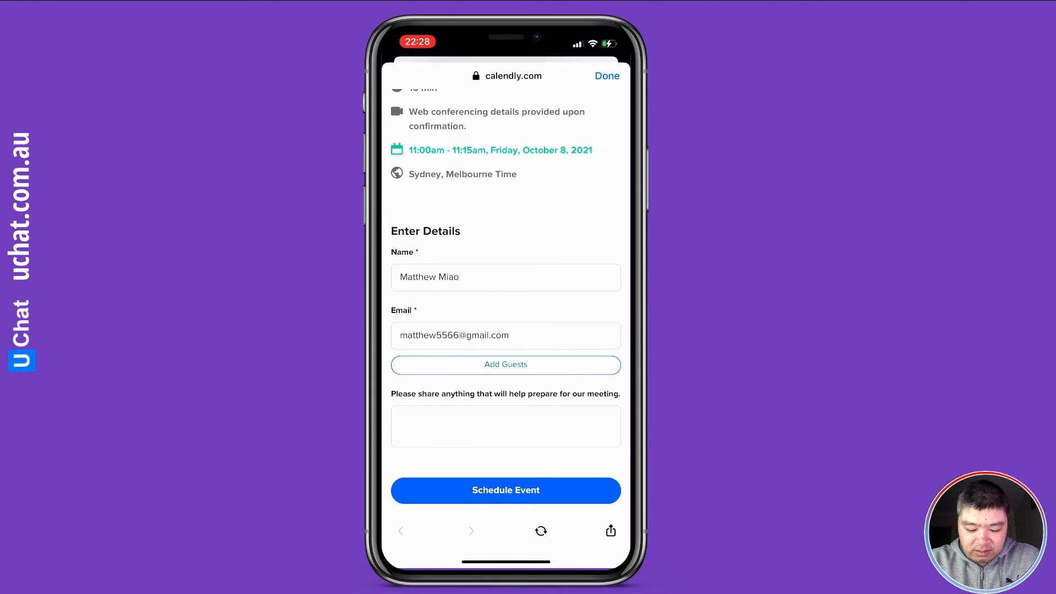
pyautogui.click(506, 490)
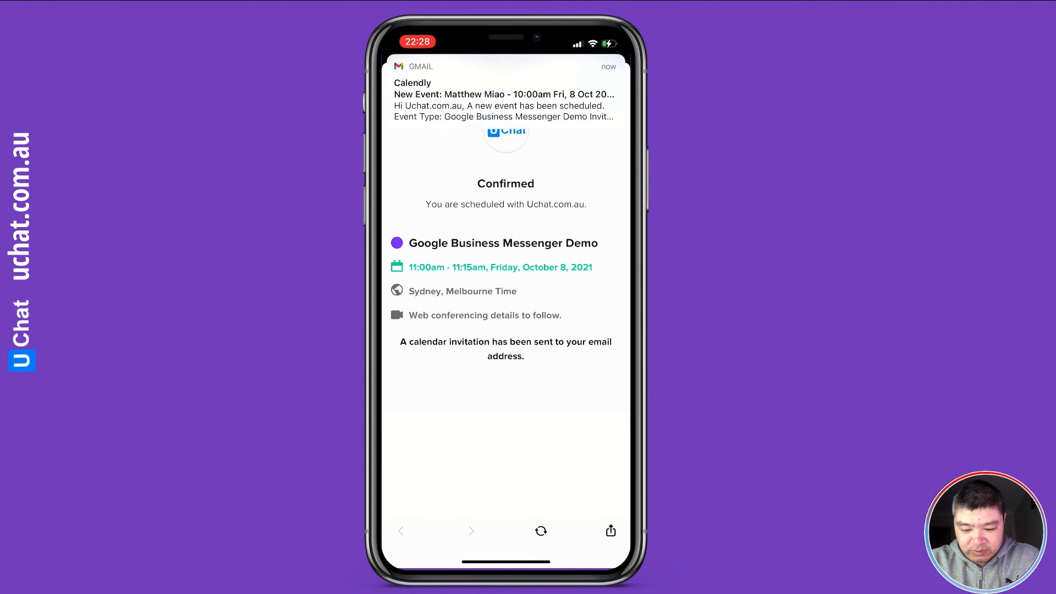
pyautogui.click(606, 74)
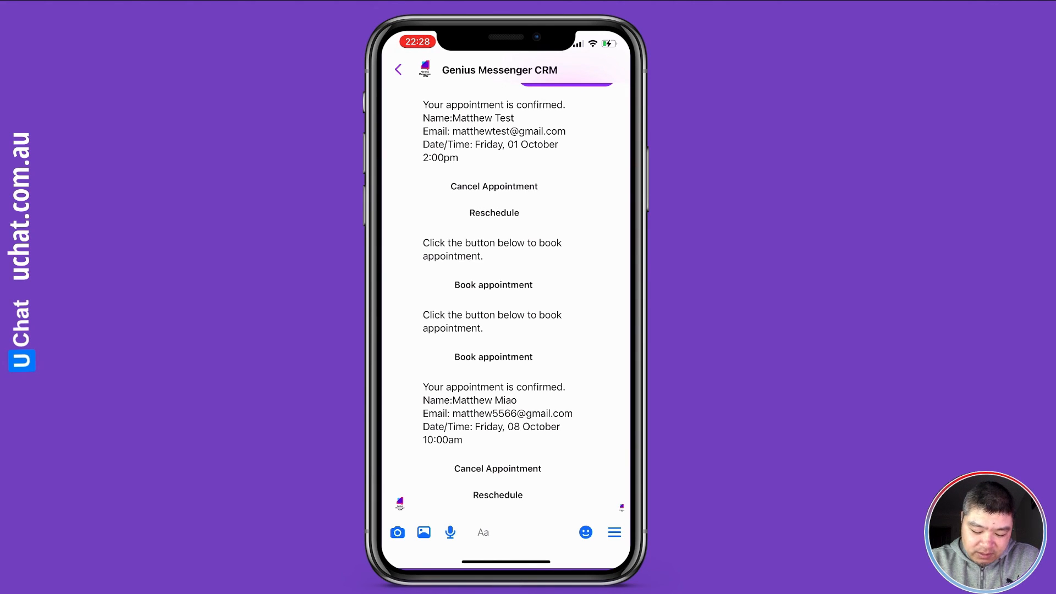
# Cancel the October 8 booking with the reason 'Feeling sick' and return to the chat
pyautogui.click(498, 469)
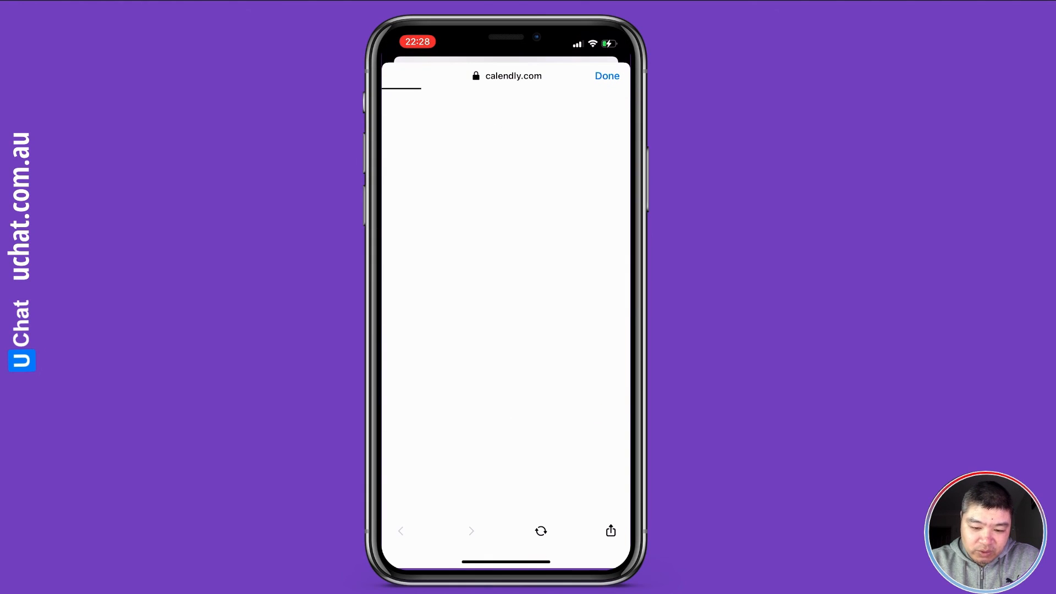
pyautogui.scroll(-1, 507, 330)
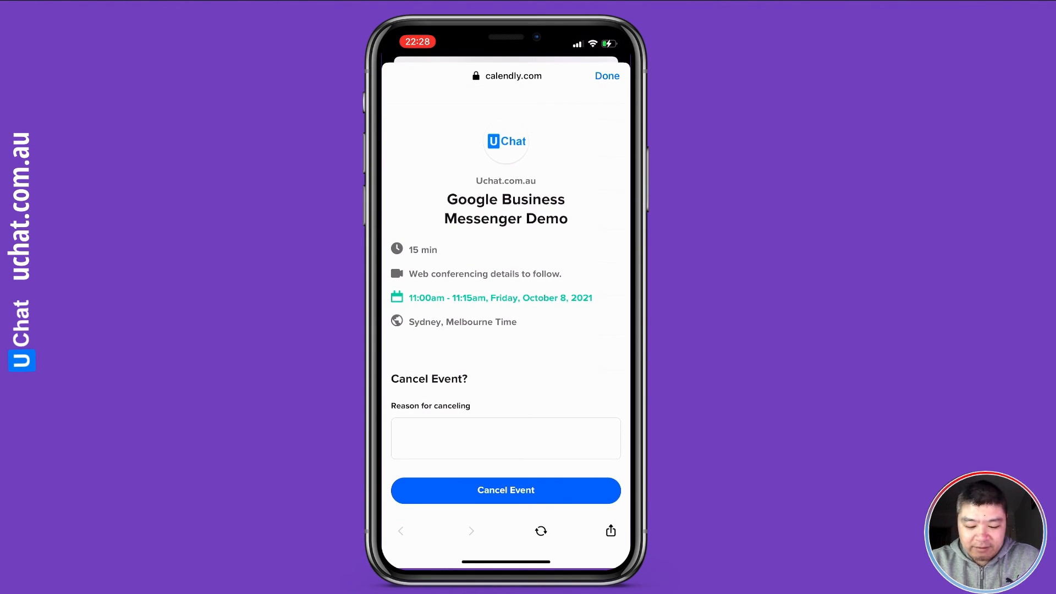
pyautogui.click(506, 438)
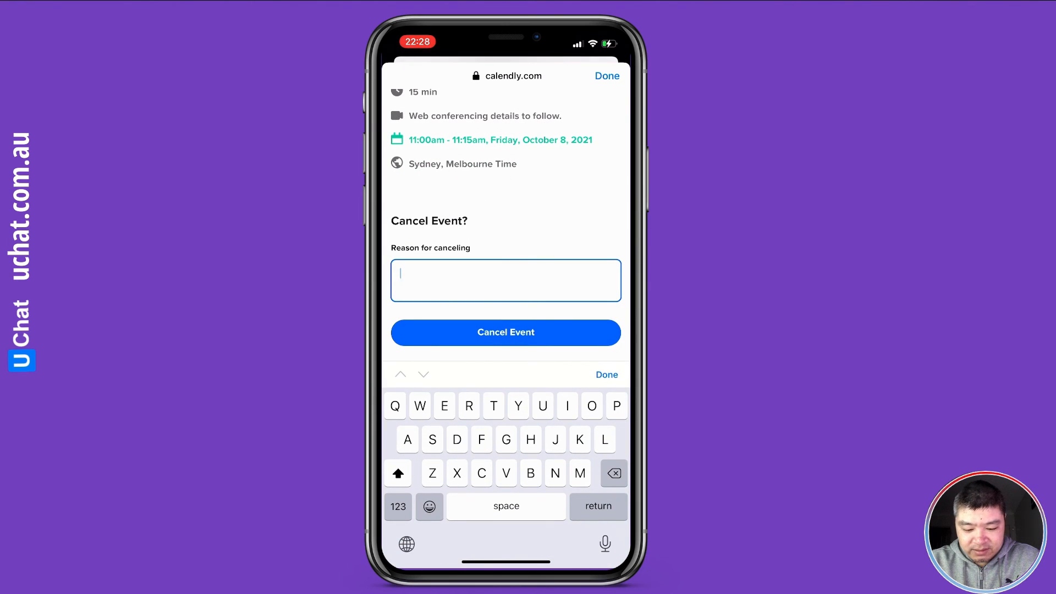
pyautogui.write('Feeling sick')
pyautogui.click(607, 374)
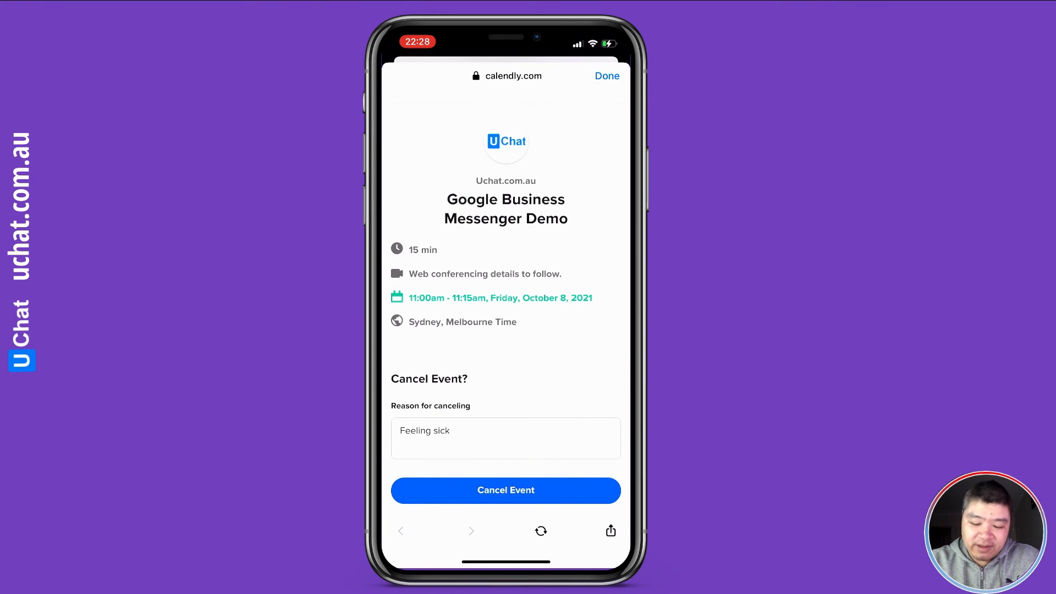
pyautogui.click(506, 490)
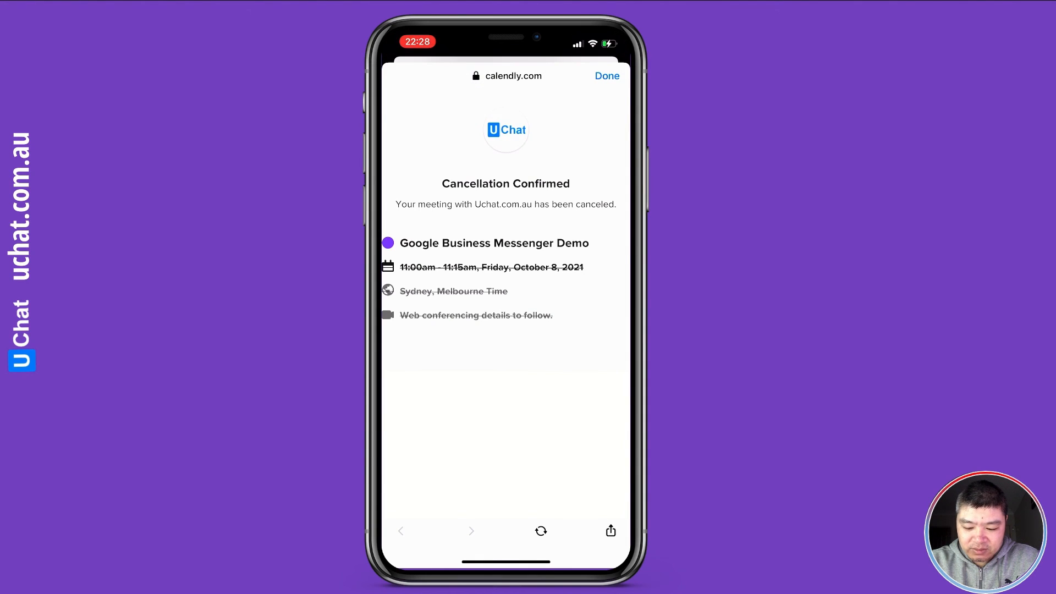
pyautogui.click(605, 75)
pyautogui.scroll(-2, 512, 275)
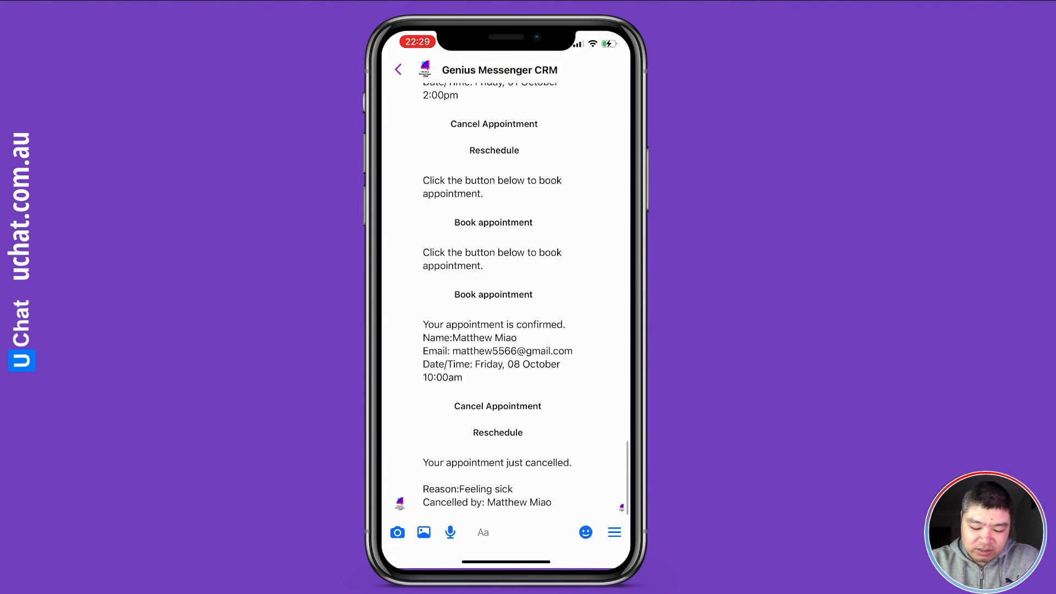